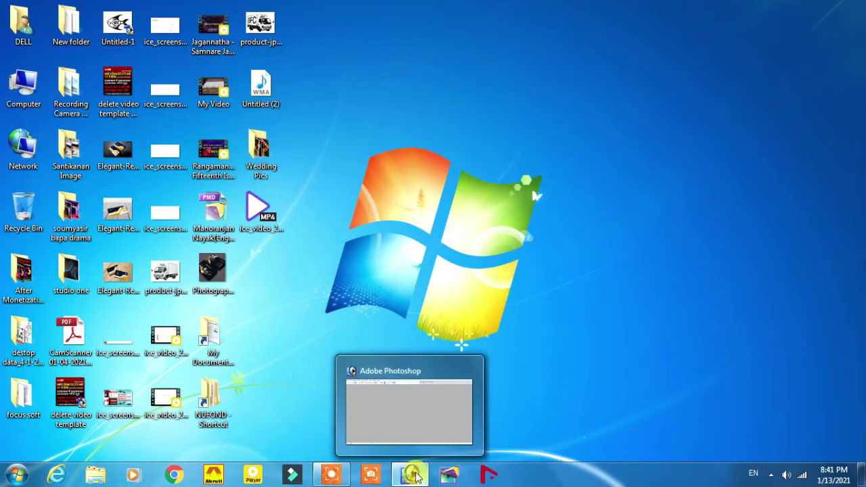
- Restore the Photoshop window from the taskbar to an empty workspace
{"action": "left_click", "coordinate": [414, 477]}
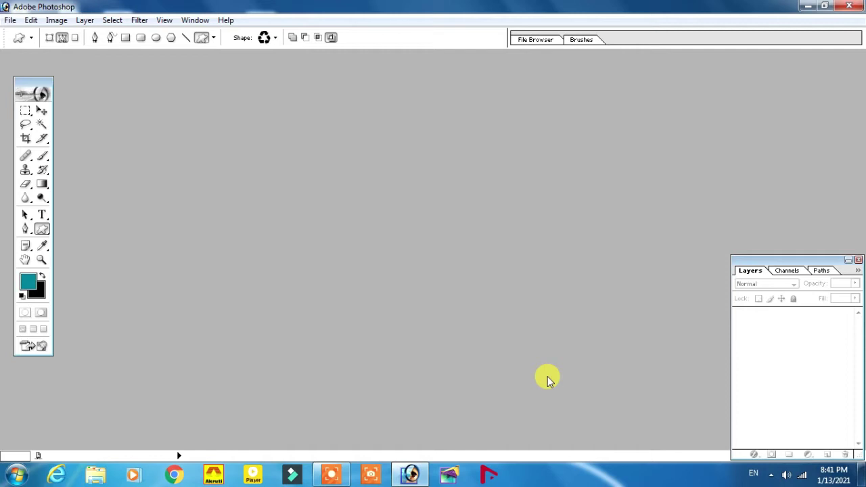
- Start a new document with width and height measured in inches
{"action": "key", "text": "ctrl+n"}
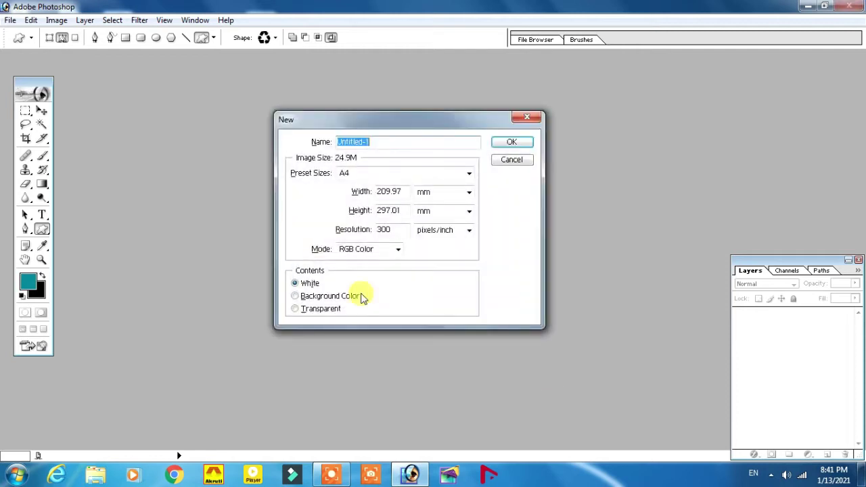
{"action": "left_click", "coordinate": [469, 174]}
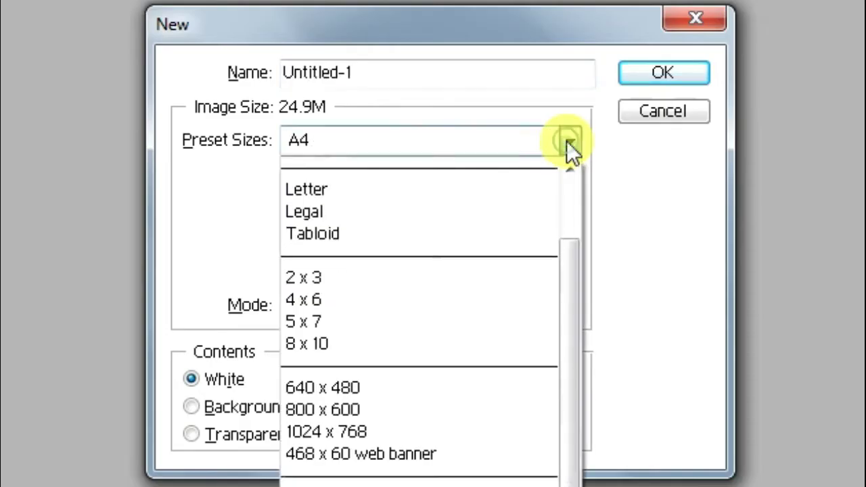
{"action": "left_click", "coordinate": [469, 174]}
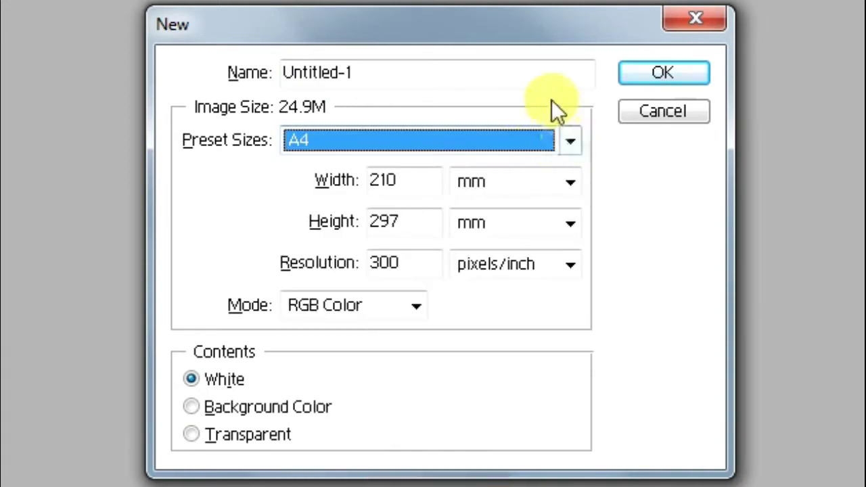
{"action": "left_click", "coordinate": [567, 184]}
{"action": "left_click", "coordinate": [512, 232]}
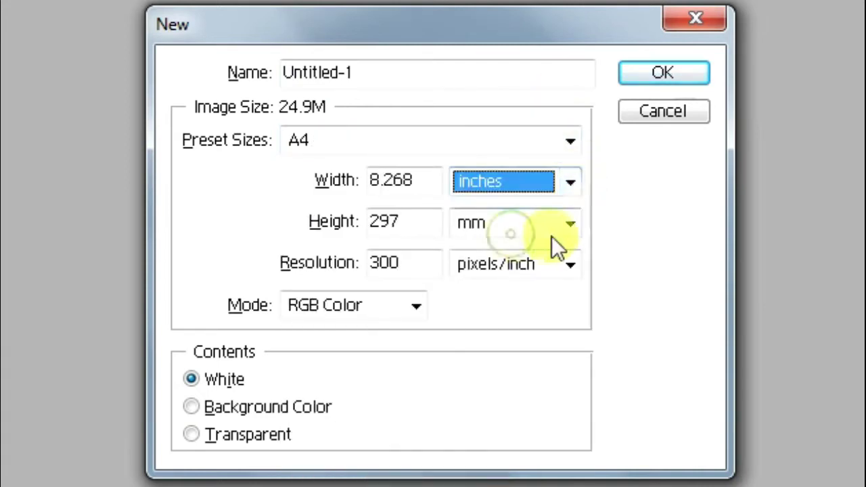
{"action": "left_click", "coordinate": [565, 224]}
{"action": "left_click", "coordinate": [528, 273]}
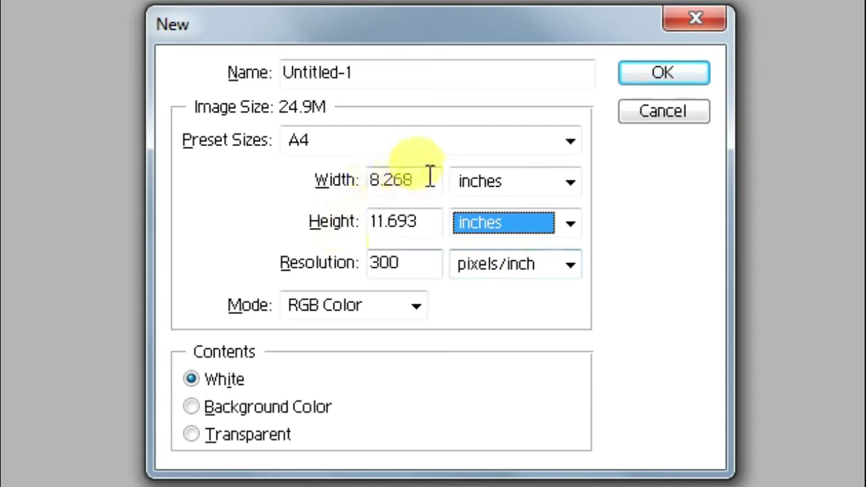
- Create the document at 36 × 12 inches, named Album Page_1
{"action": "left_click_drag", "start_coordinate": [429, 180], "coordinate": [347, 199]}
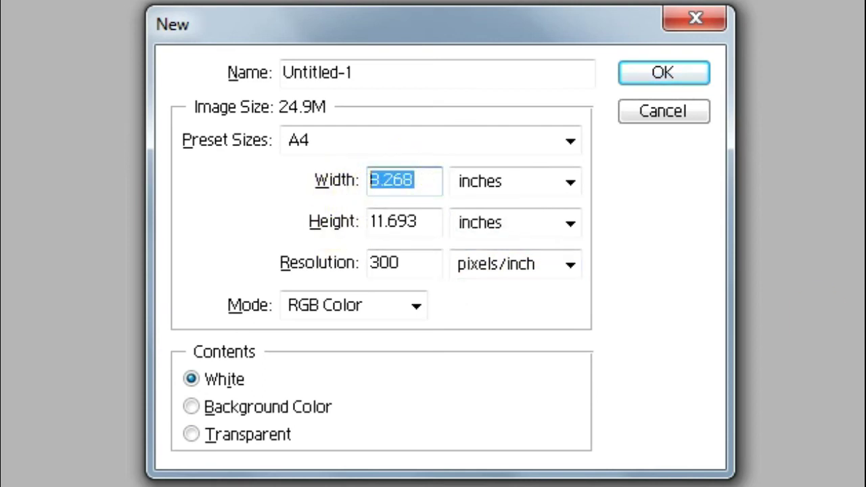
{"action": "type", "text": "36"}
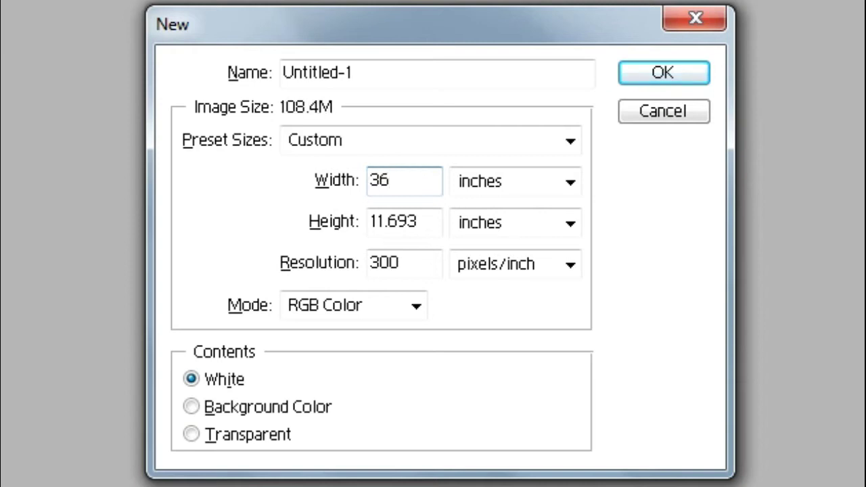
{"action": "left_click_drag", "start_coordinate": [425, 220], "coordinate": [362, 236]}
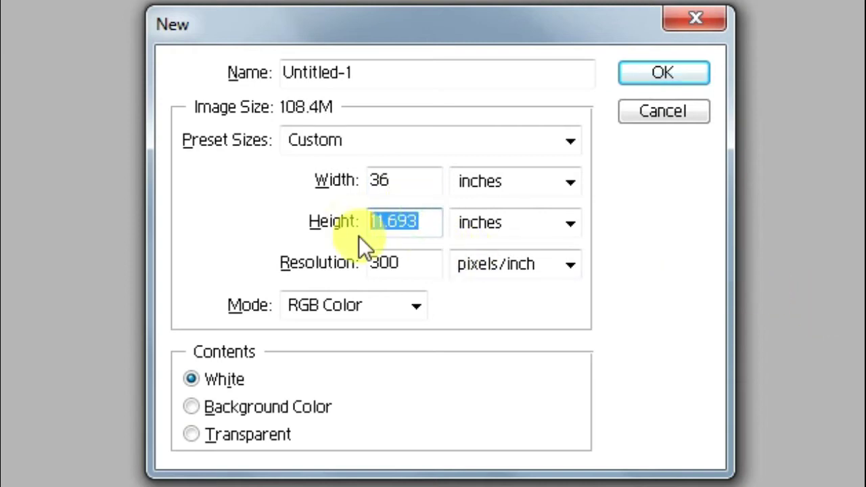
{"action": "type", "text": "12"}
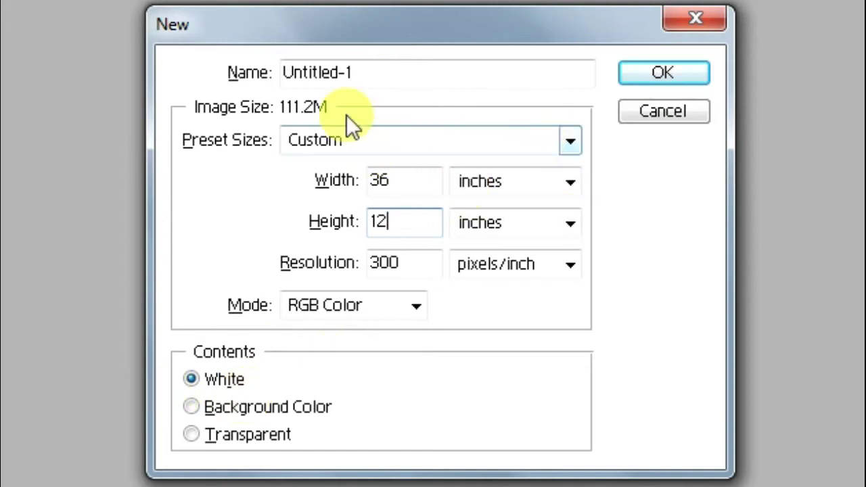
{"action": "left_click", "coordinate": [396, 68]}
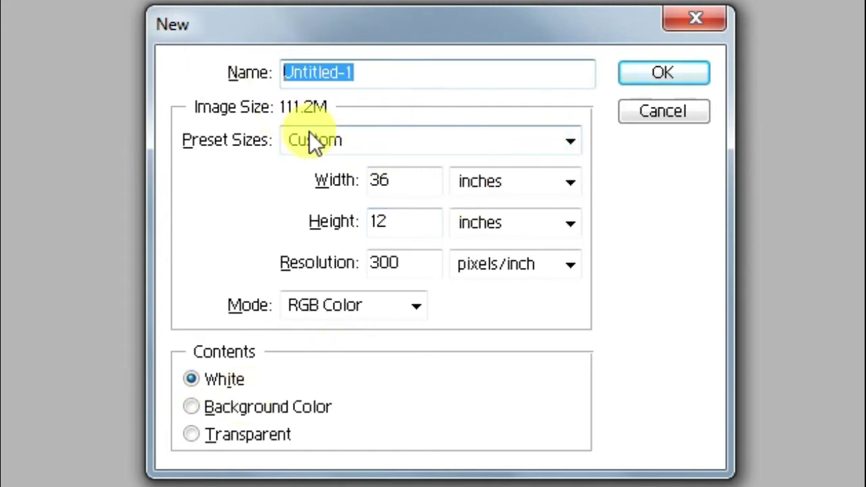
{"action": "type", "text": "Album "}
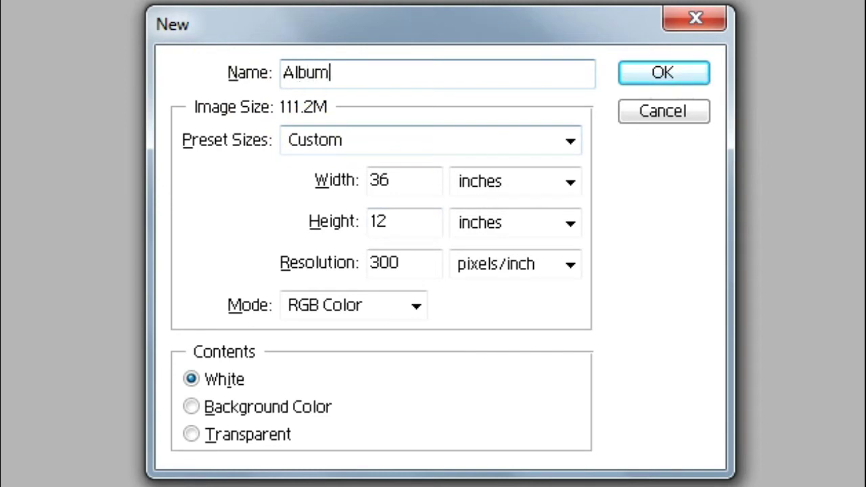
{"action": "type", "text": "Page_1"}
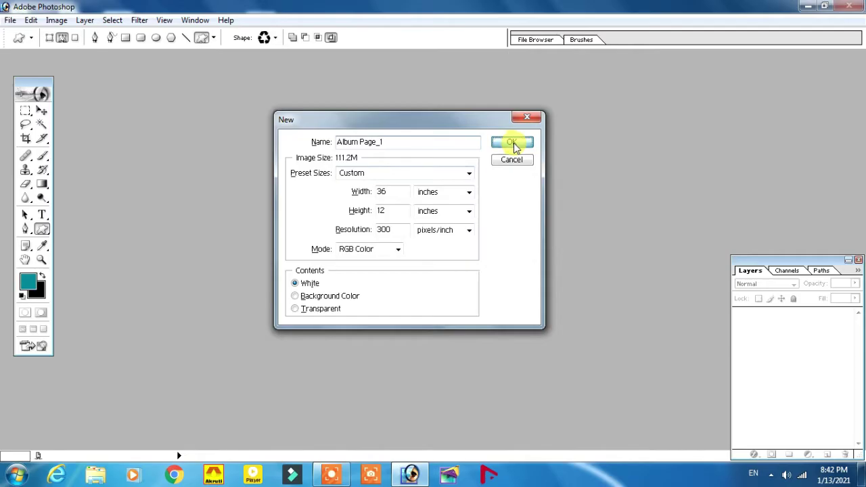
{"action": "left_click", "coordinate": [664, 73]}
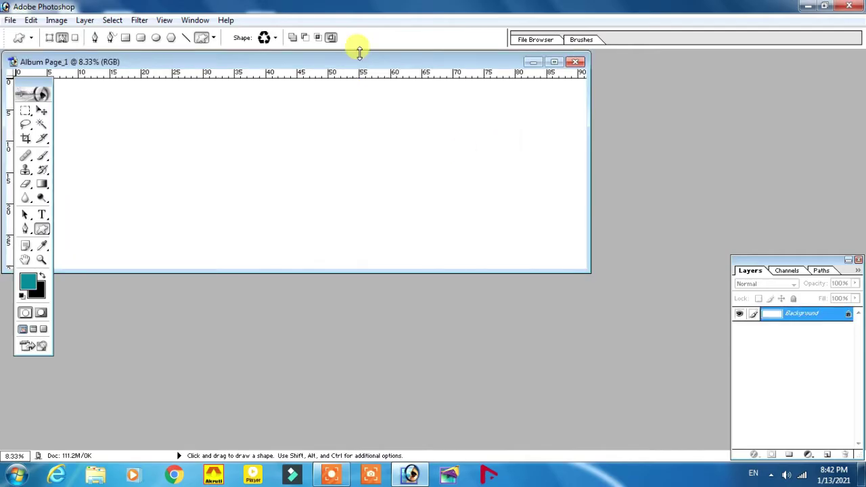
- Maximize the Album Page_1 window, fit the whole page on screen and select the canvas
{"action": "left_click_drag", "start_coordinate": [359, 62], "coordinate": [438, 107]}
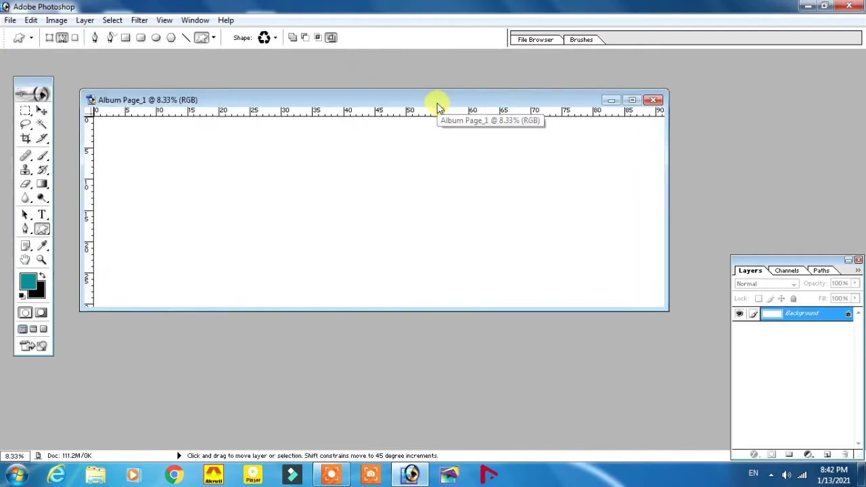
{"action": "left_click", "coordinate": [631, 101]}
{"action": "key", "text": "ctrl+0"}
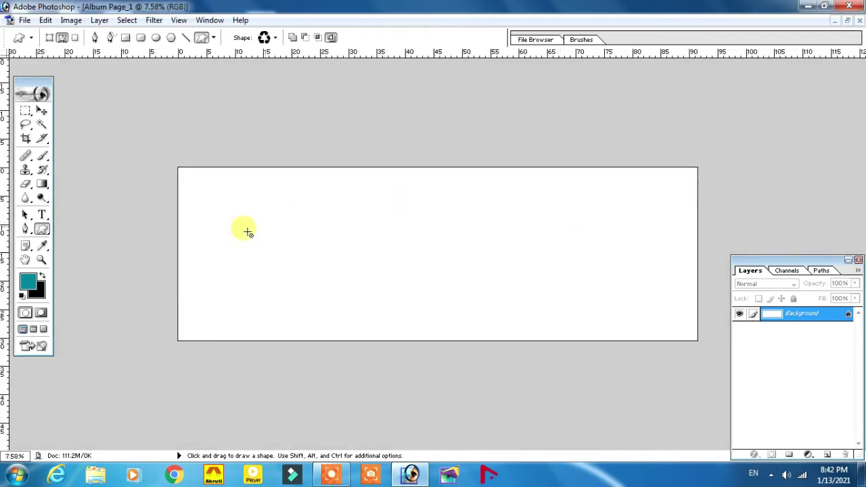
{"action": "key", "text": "ctrl"}
{"action": "key", "text": "ctrl+a"}
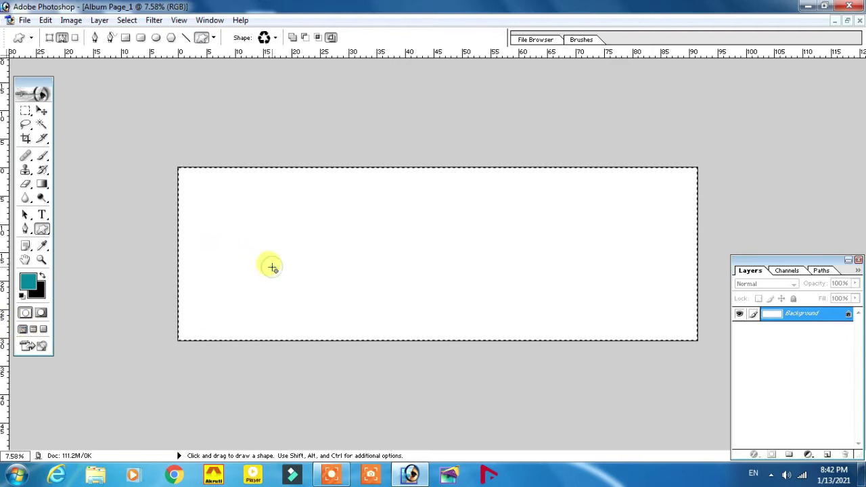
{"action": "key", "text": "ctrl+d"}
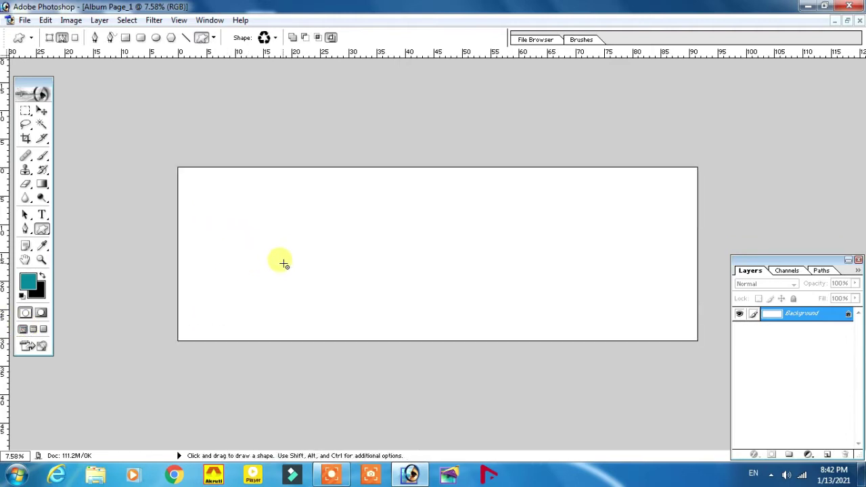
{"action": "key", "text": "ctrl+a"}
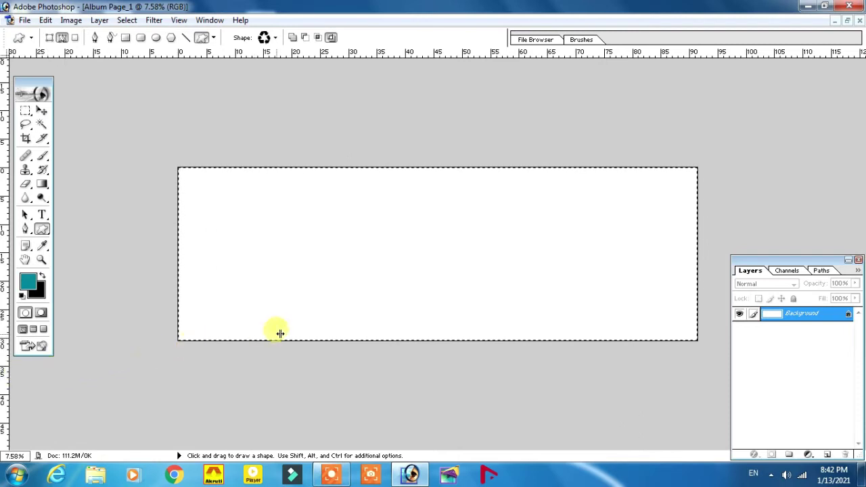
- Place a vertical guide at the page centre and clear the selection
{"action": "mouse_move", "coordinate": [160, 355]}
{"action": "left_mouse_down"}
{"action": "mouse_move", "coordinate": [453, 295]}
{"action": "mouse_move", "coordinate": [434, 295]}
{"action": "left_mouse_up"}
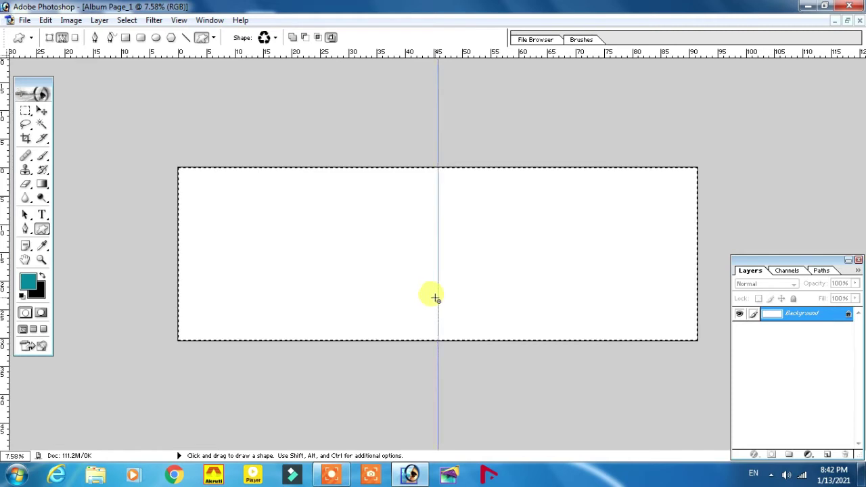
{"action": "key", "text": "ctrl"}
{"action": "key", "text": "ctrl+d"}
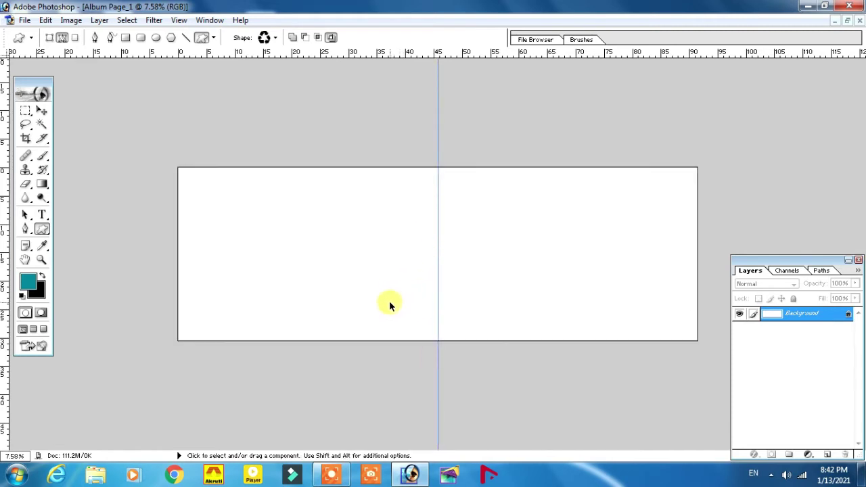
- Switch the rulers to inches
{"action": "right_click", "coordinate": [480, 57]}
{"action": "left_click", "coordinate": [513, 77]}
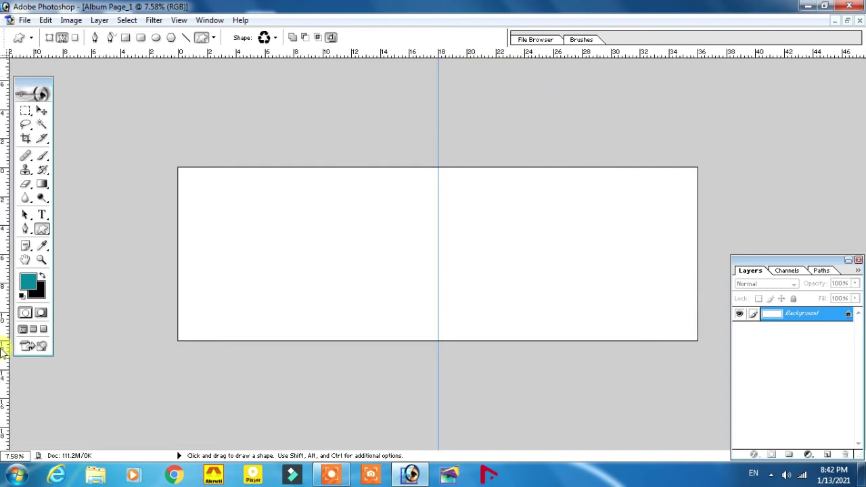
{"action": "right_click", "coordinate": [4, 359]}
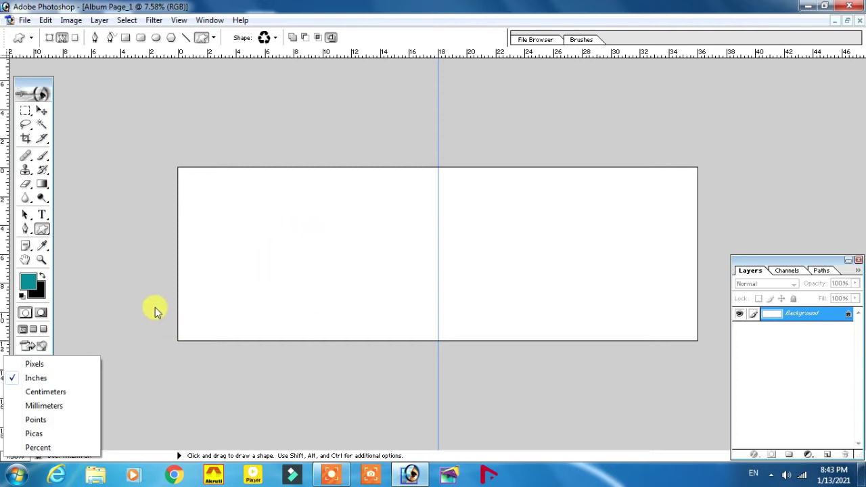
- Fill a tall rectangle along the page's left edge with teal on new Layer 1
{"action": "left_click", "coordinate": [26, 114]}
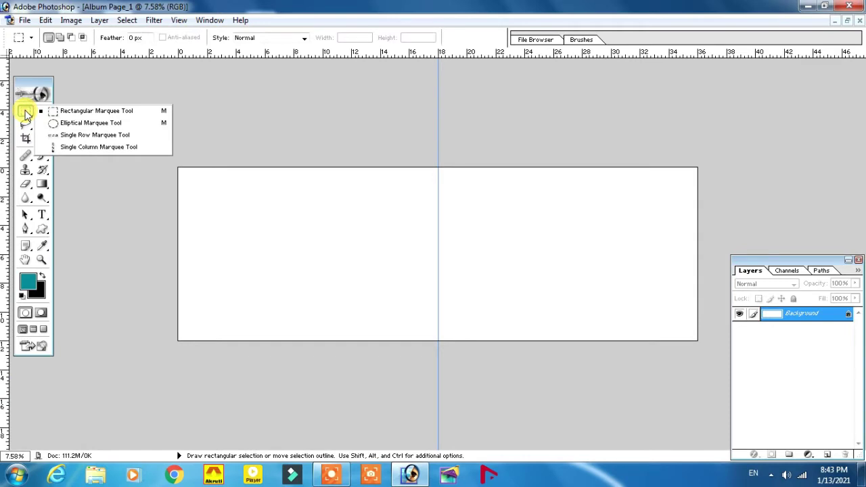
{"action": "key", "text": "v"}
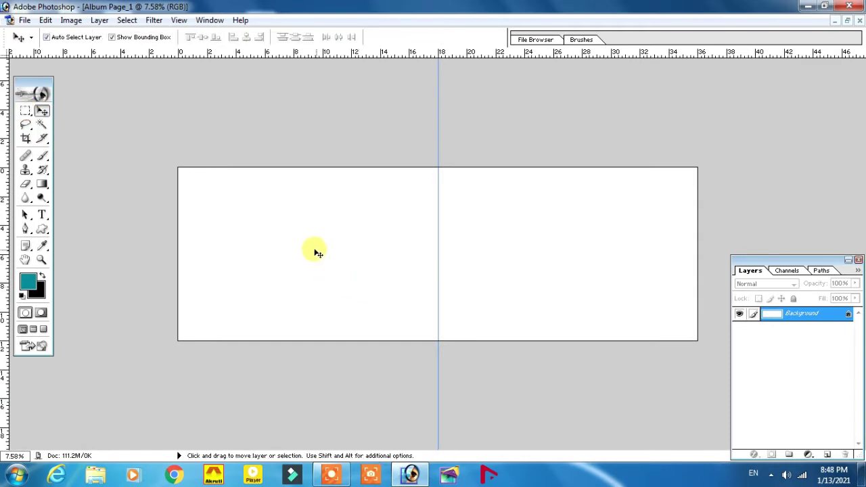
{"action": "left_click", "coordinate": [25, 110]}
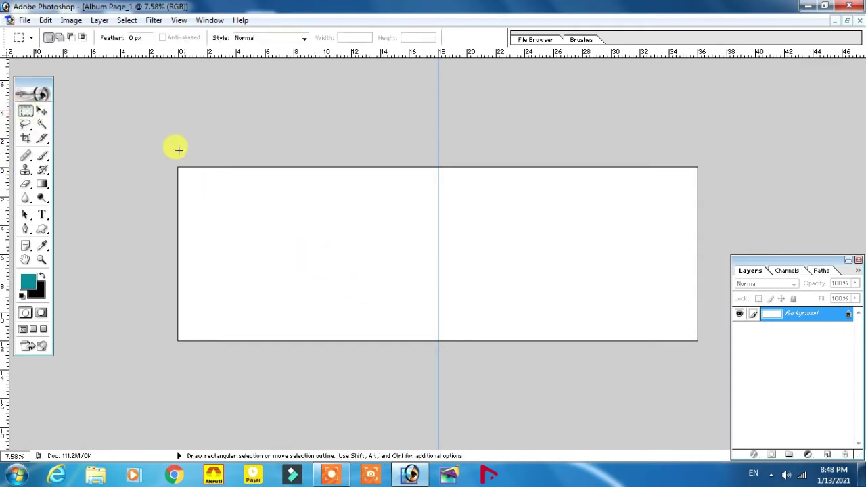
{"action": "left_click_drag", "start_coordinate": [171, 155], "coordinate": [198, 204]}
{"action": "left_click_drag", "start_coordinate": [228, 254], "coordinate": [309, 350]}
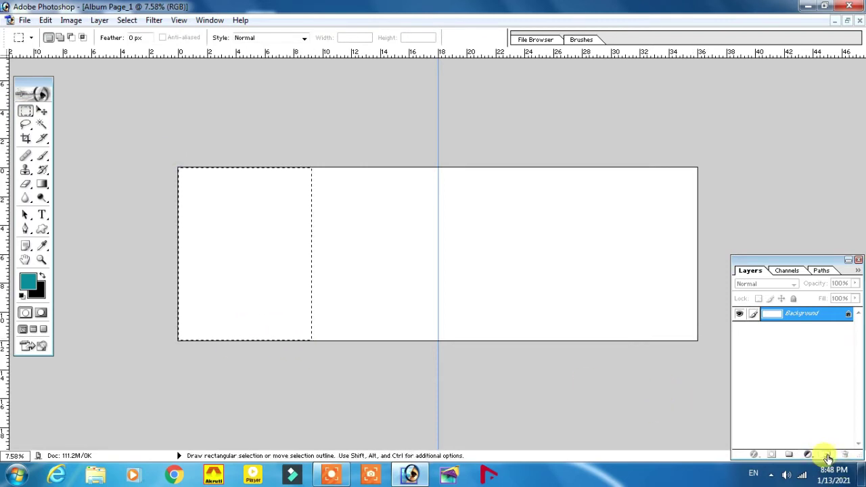
{"action": "left_click", "coordinate": [827, 455]}
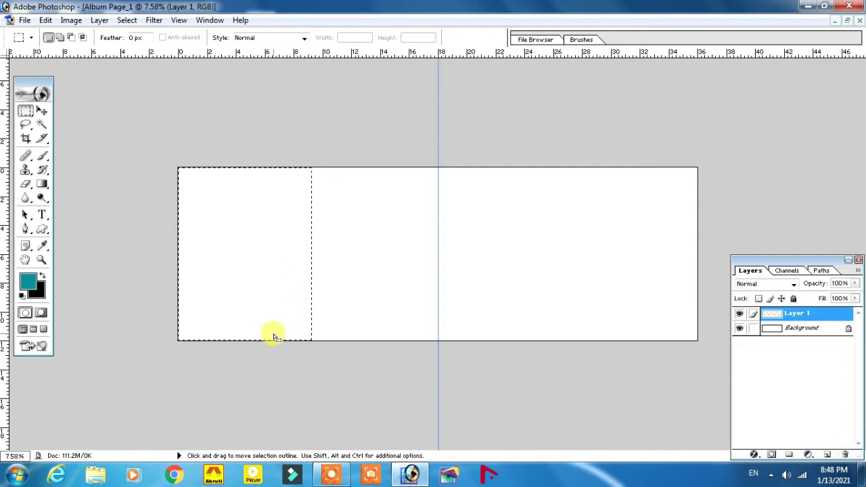
{"action": "key", "text": "alt"}
{"action": "key", "text": "alt+BackSpace"}
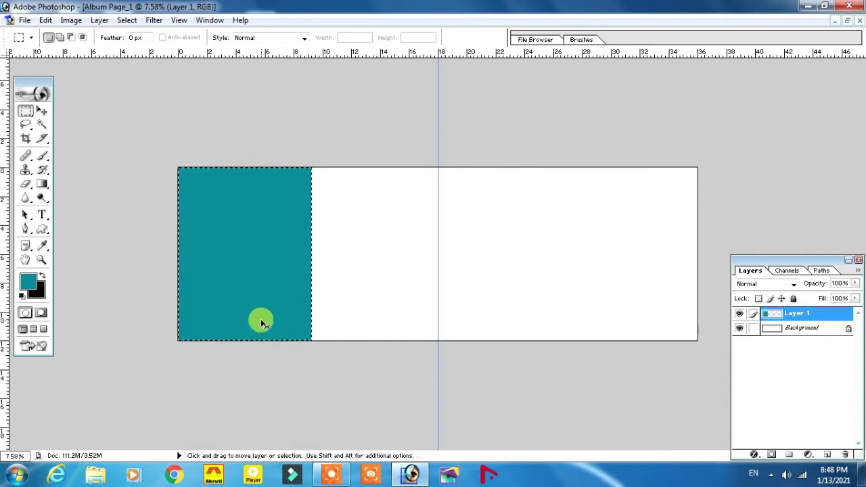
{"action": "key", "text": "ctrl+d"}
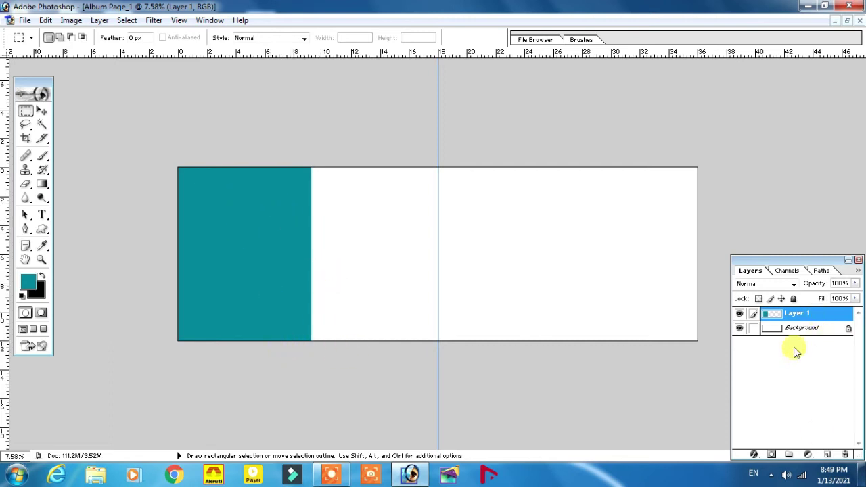
{"action": "left_click", "coordinate": [41, 111]}
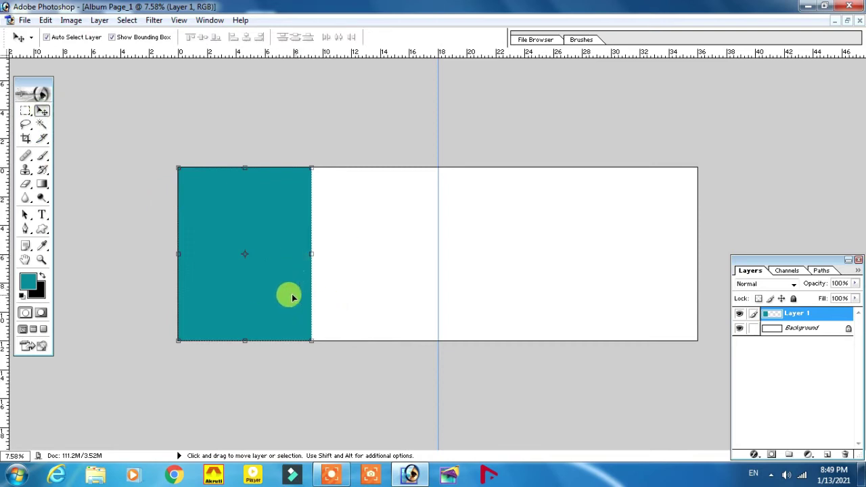
- Make and clear a trial rectangular selection, then bring up the marquee shape choices
{"action": "left_click", "coordinate": [25, 112]}
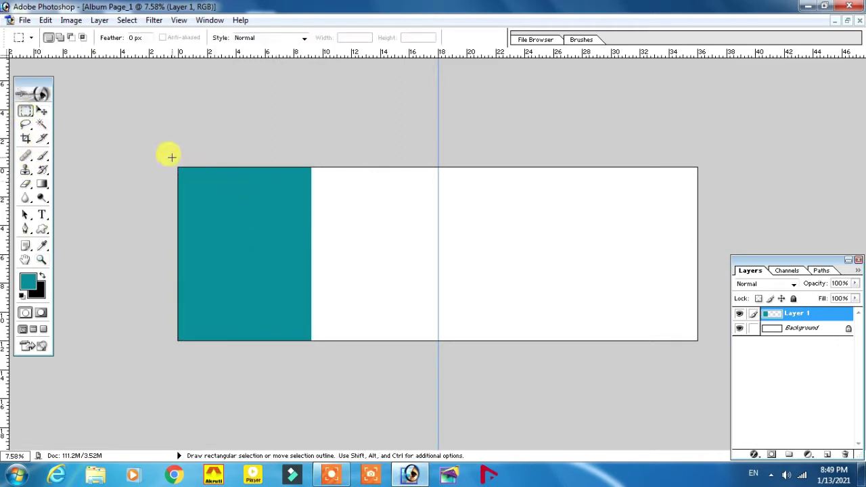
{"action": "left_click_drag", "start_coordinate": [179, 168], "coordinate": [405, 342]}
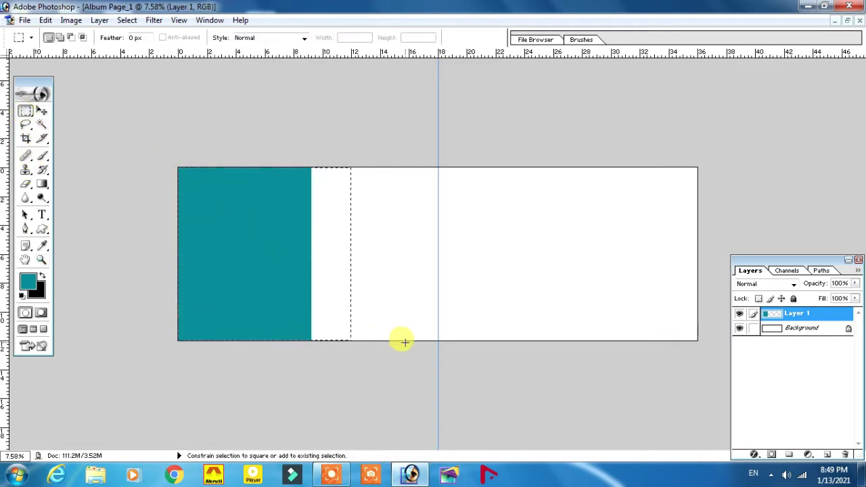
{"action": "right_click", "coordinate": [316, 284]}
{"action": "left_click", "coordinate": [286, 281]}
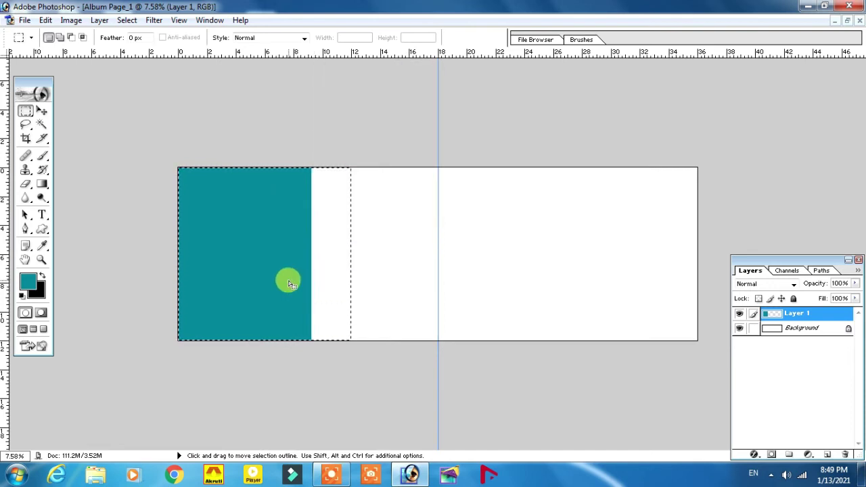
{"action": "left_click", "coordinate": [287, 288]}
{"action": "left_click", "coordinate": [26, 111]}
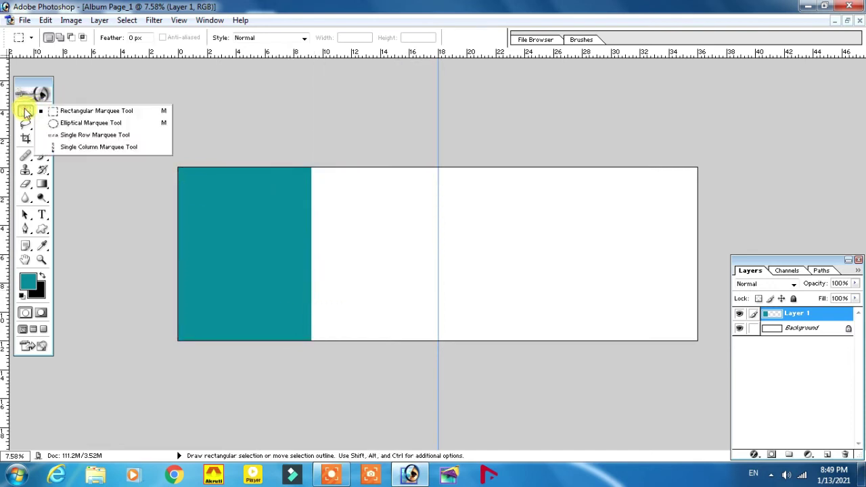
{"action": "left_click", "coordinate": [101, 167]}
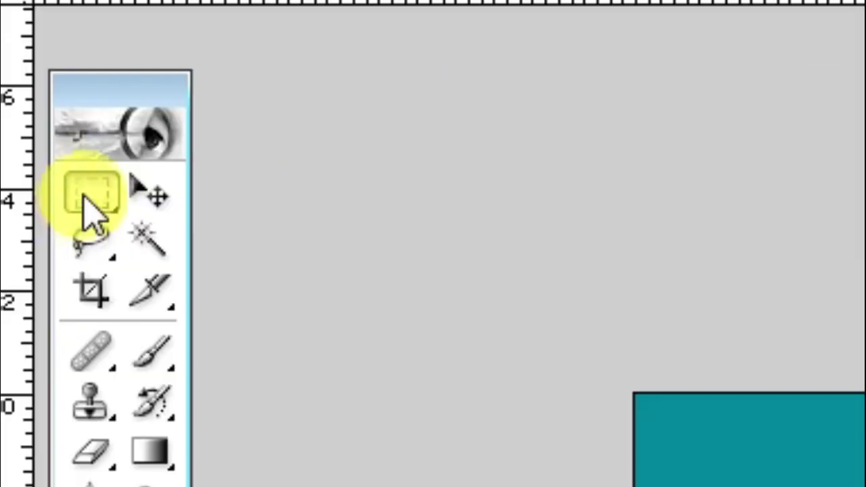
{"action": "left_click", "coordinate": [91, 203]}
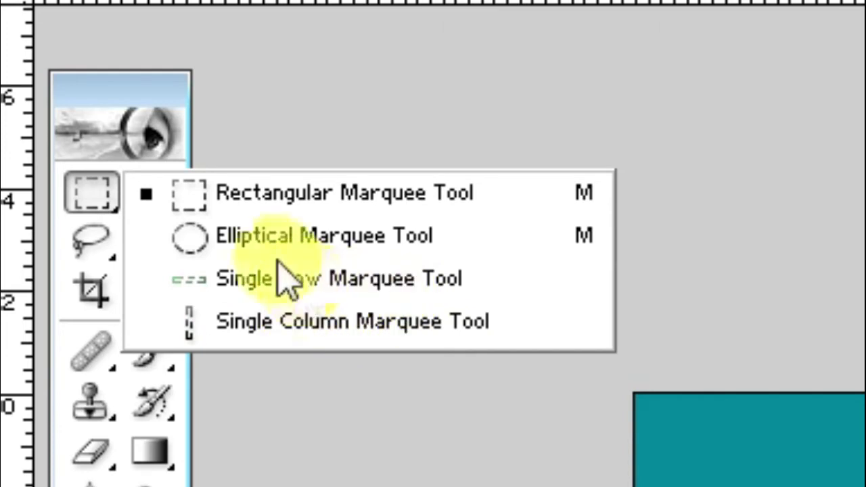
- Cut a large circular bite from the teal block's right side with an elliptical selection
{"action": "left_click", "coordinate": [273, 237]}
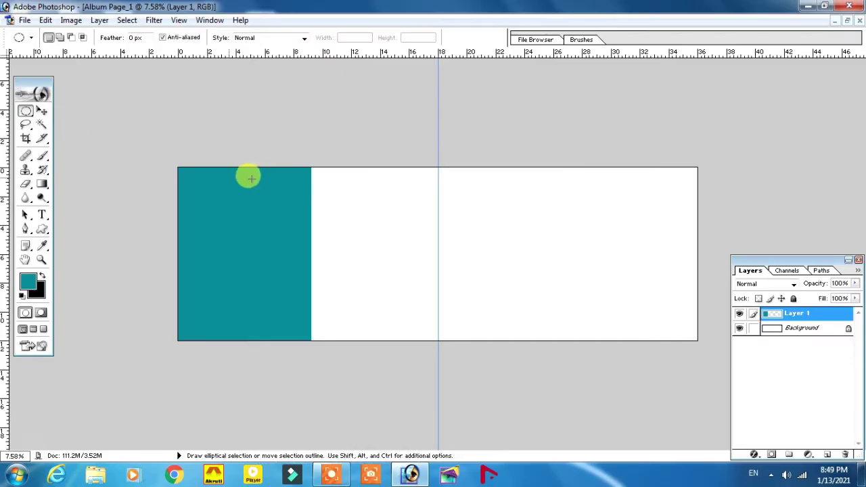
{"action": "left_click_drag", "start_coordinate": [168, 150], "coordinate": [534, 411]}
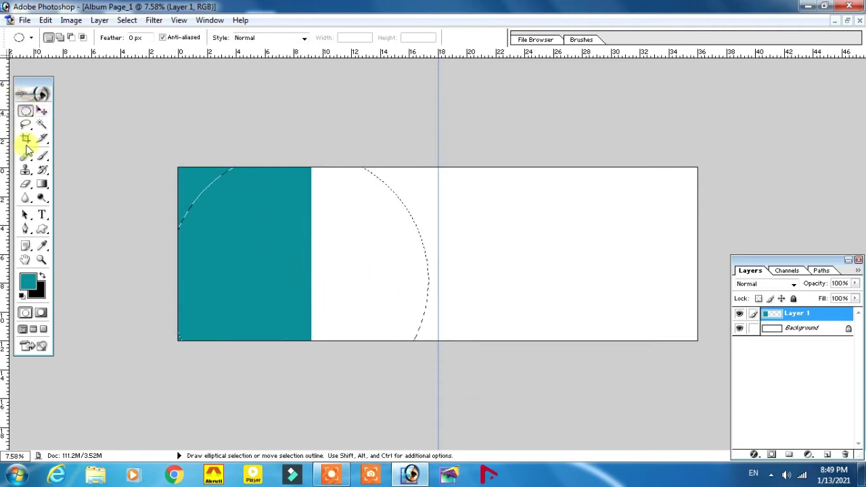
{"action": "left_click_drag", "start_coordinate": [238, 218], "coordinate": [257, 227]}
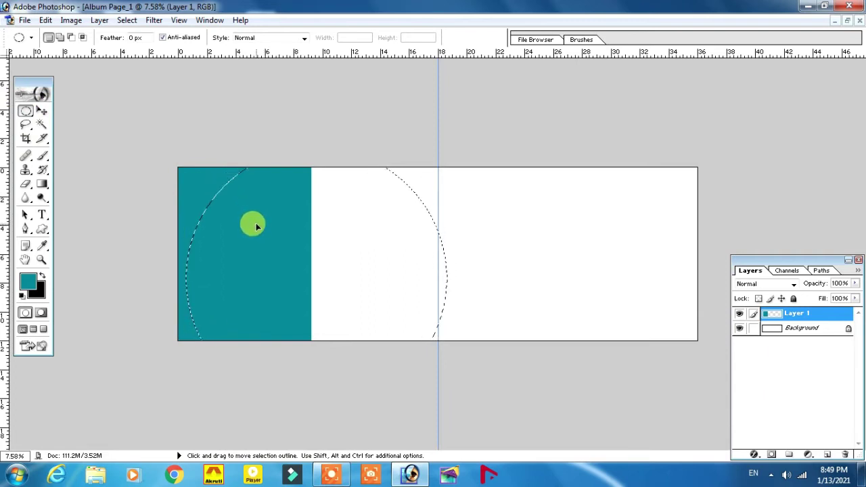
{"action": "left_click_drag", "start_coordinate": [256, 227], "coordinate": [275, 231]}
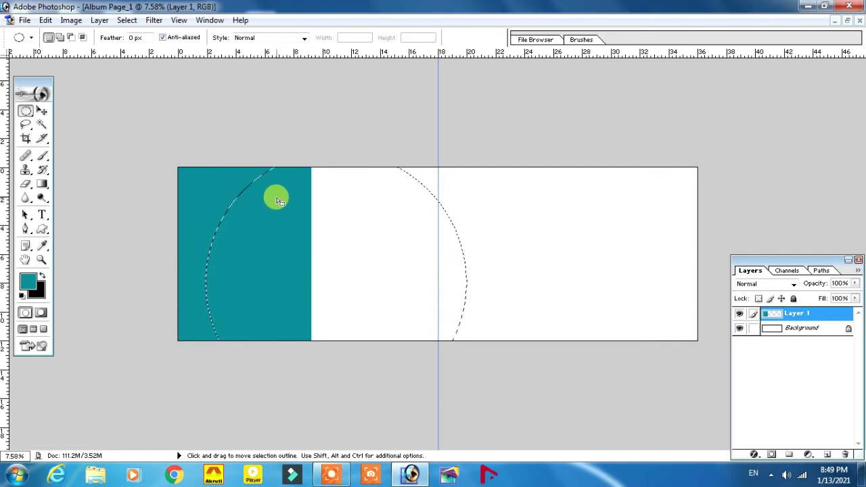
{"action": "key", "text": "Delete"}
{"action": "left_click", "coordinate": [239, 180], "text": "ctrl"}
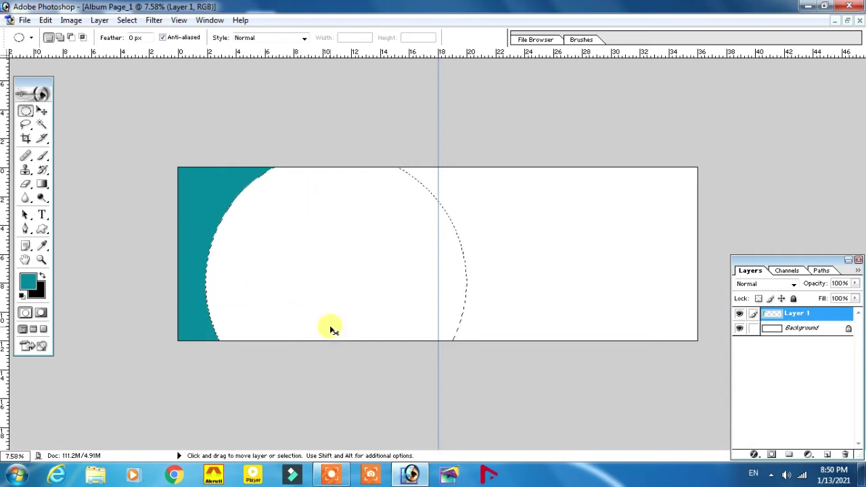
{"action": "key", "text": "ctrl+d"}
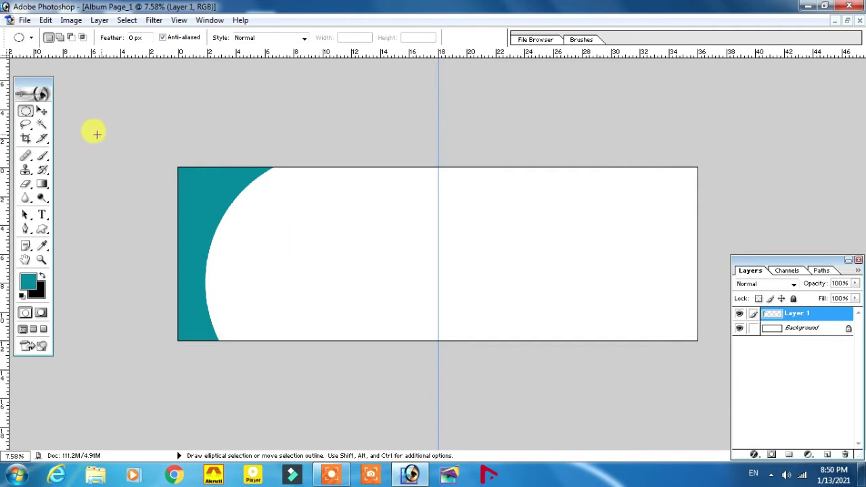
- Fill a tall rectangle ending at the centre guide with black on new Layer 2
{"action": "left_click_drag", "start_coordinate": [27, 114], "coordinate": [67, 111]}
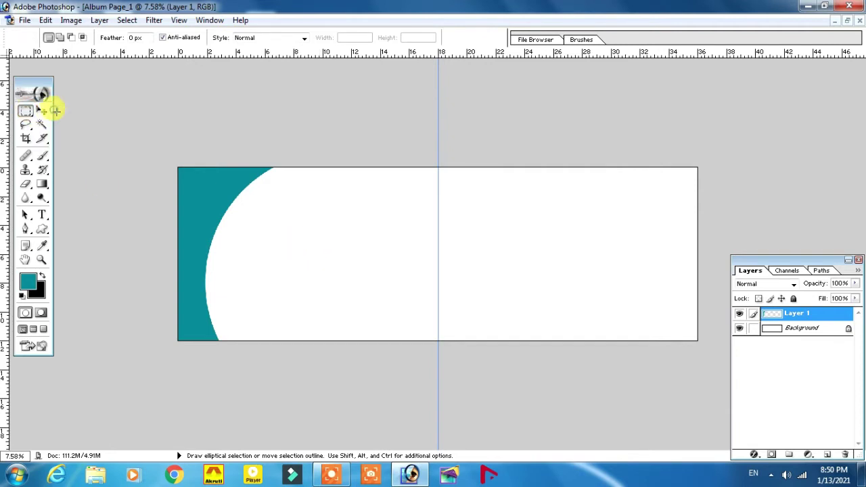
{"action": "left_click_drag", "start_coordinate": [297, 165], "coordinate": [438, 340]}
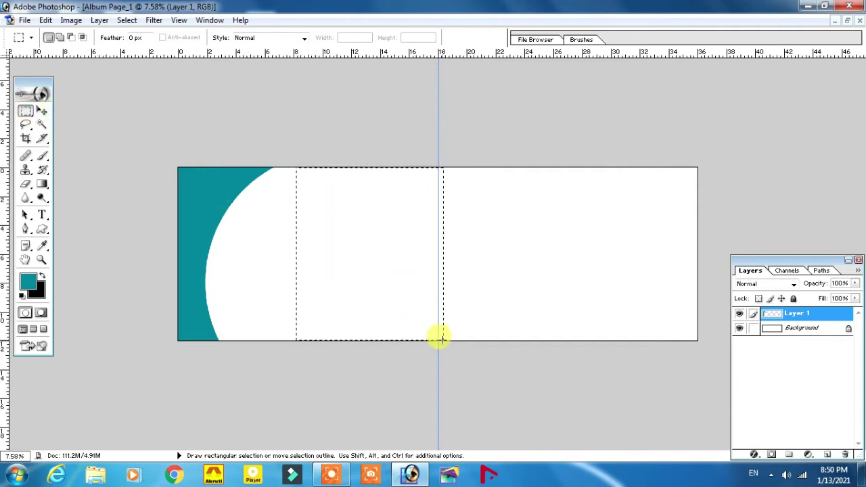
{"action": "left_click", "coordinate": [827, 455]}
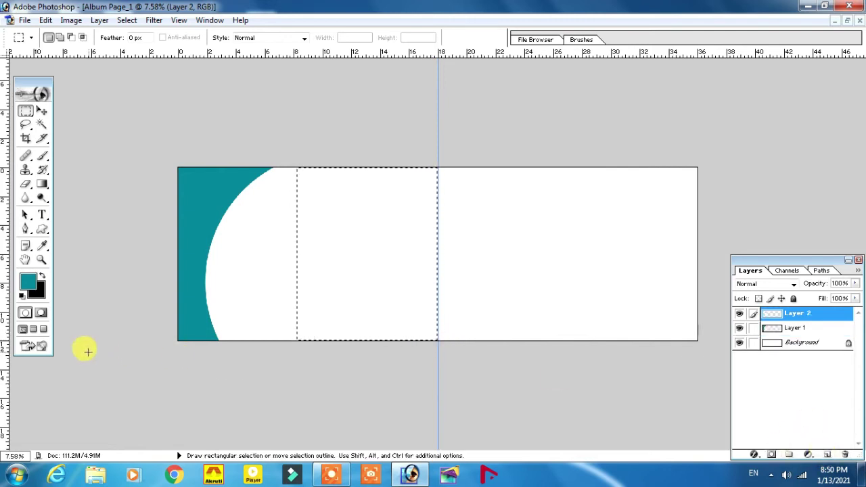
{"action": "key", "text": "ctrl+BackSpace"}
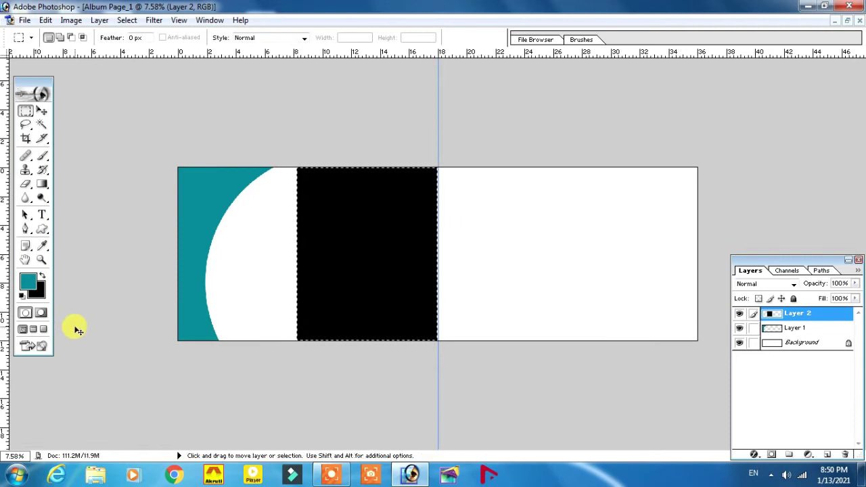
{"action": "key", "text": "ctrl+d"}
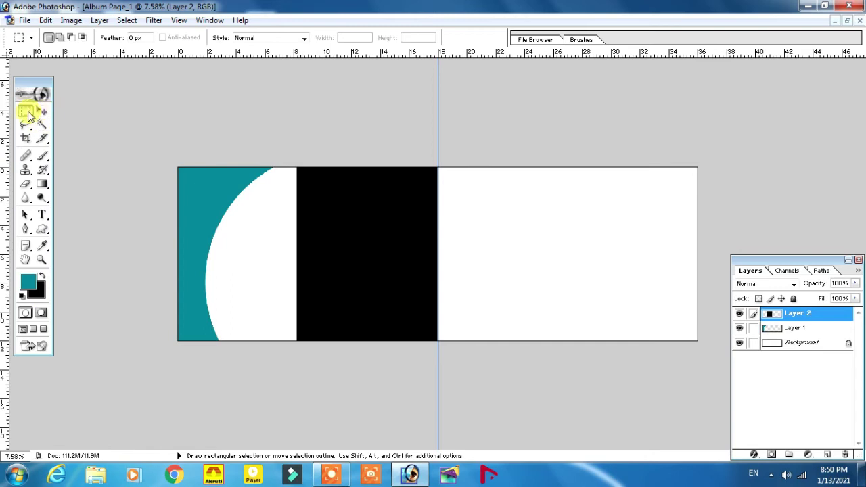
{"action": "left_click_drag", "start_coordinate": [27, 114], "coordinate": [65, 123]}
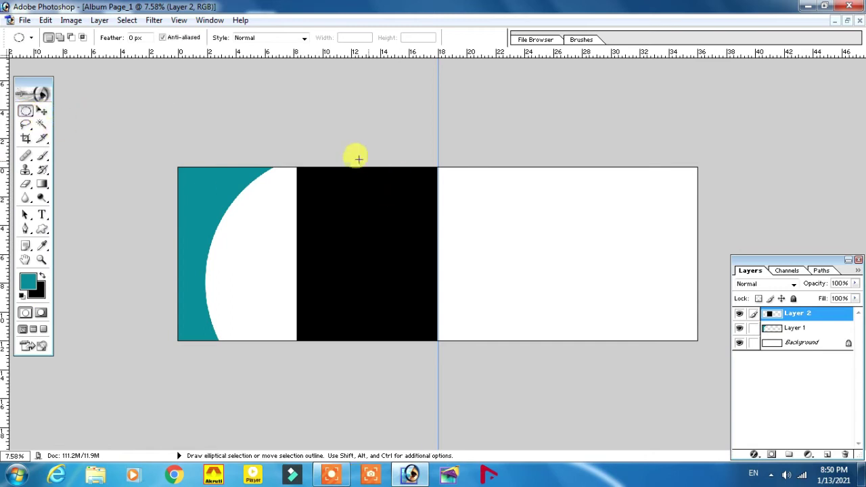
- Slide the black block left over the teal curve and send it below Layer 1
{"action": "left_click", "coordinate": [42, 112]}
{"action": "mouse_move", "coordinate": [344, 225]}
{"action": "left_mouse_down"}
{"action": "mouse_move", "coordinate": [254, 233]}
{"action": "mouse_move", "coordinate": [249, 217]}
{"action": "left_mouse_up"}
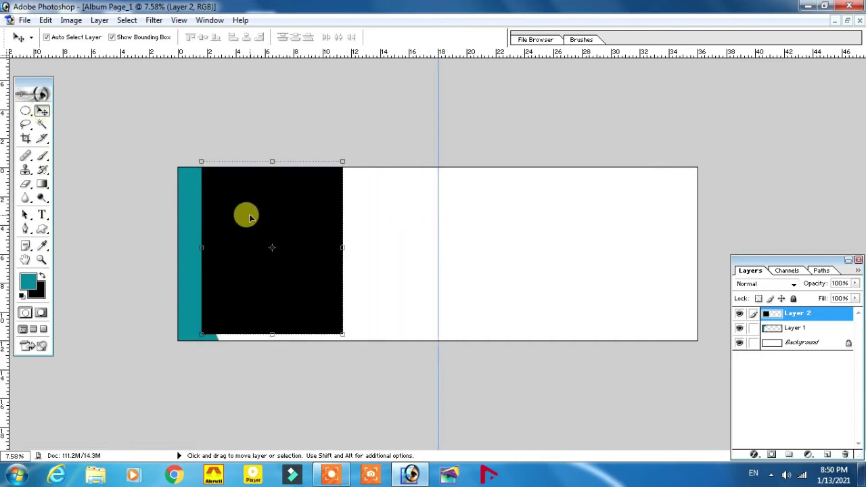
{"action": "key", "text": "ctrl+bracketleft"}
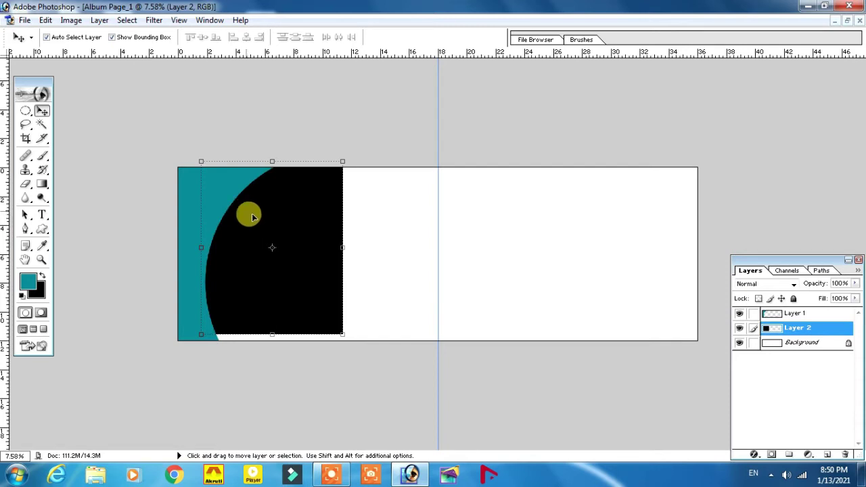
{"action": "left_click_drag", "start_coordinate": [296, 223], "coordinate": [298, 228]}
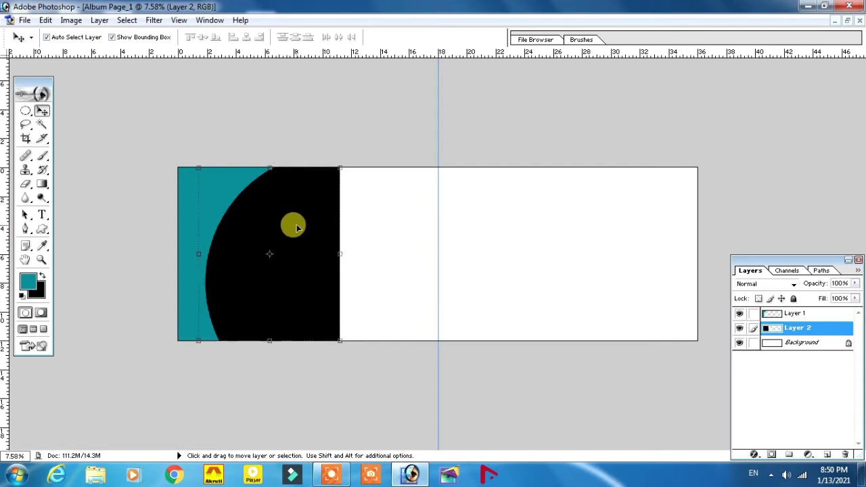
- Trim the black block to a thin crescent with a circular selection and Delete
{"action": "left_click", "coordinate": [25, 111]}
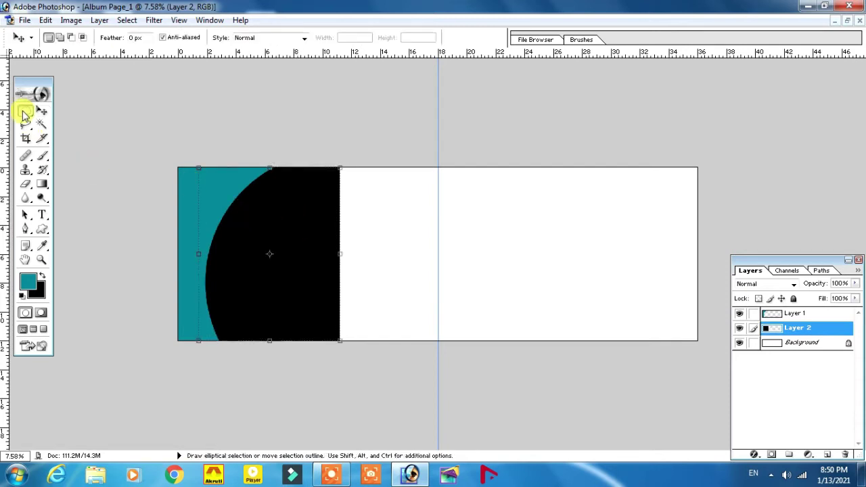
{"action": "left_click_drag", "start_coordinate": [237, 165], "coordinate": [483, 375]}
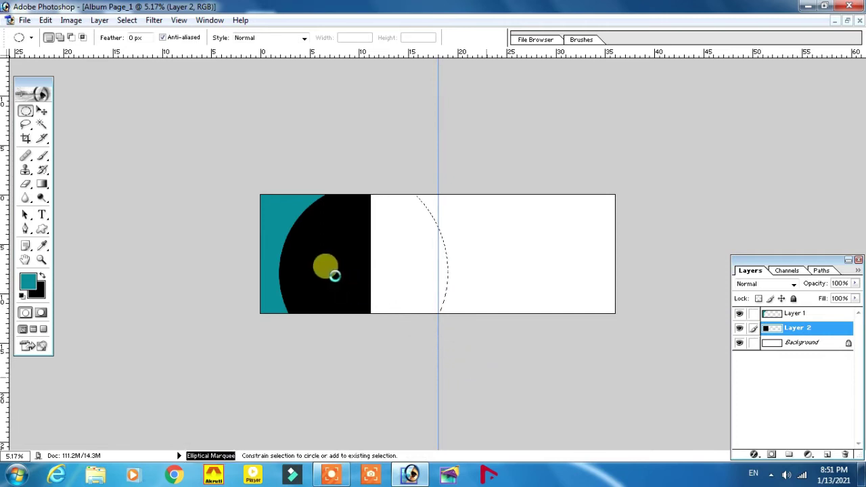
{"action": "mouse_move", "coordinate": [344, 273]}
{"action": "left_mouse_down"}
{"action": "mouse_move", "coordinate": [384, 288]}
{"action": "mouse_move", "coordinate": [375, 285]}
{"action": "left_mouse_up"}
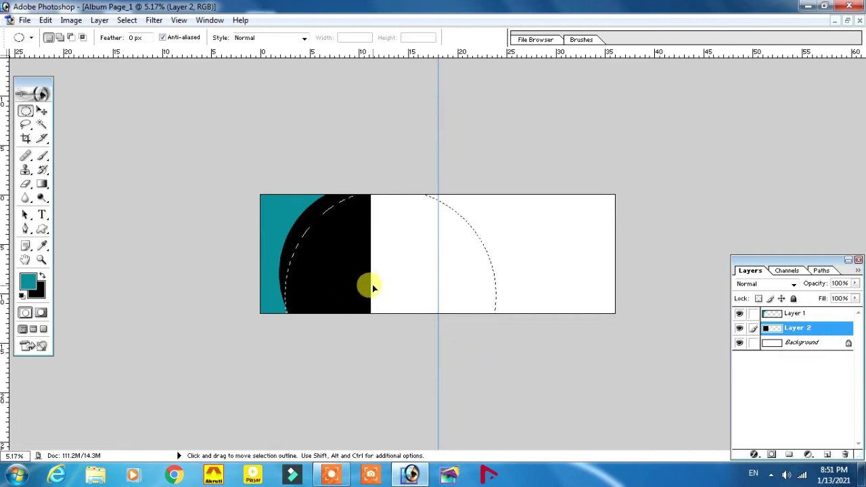
{"action": "left_click_drag", "start_coordinate": [373, 284], "coordinate": [374, 283]}
{"action": "key", "text": "Delete"}
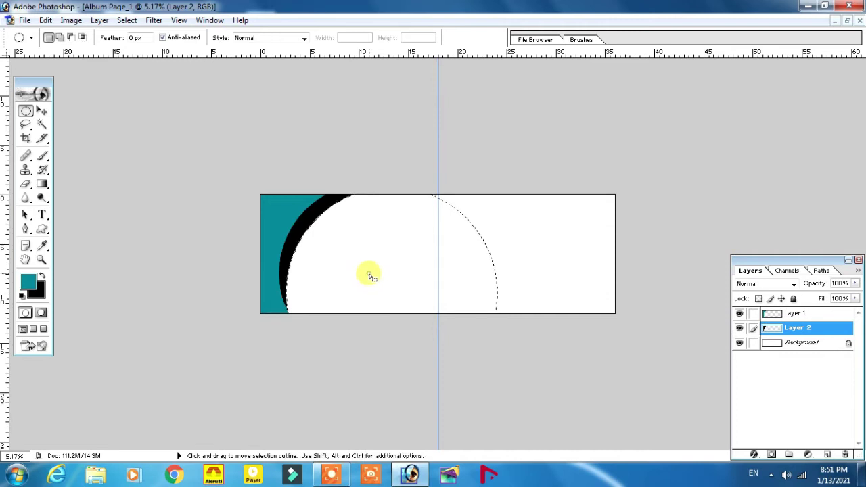
{"action": "key", "text": "ctrl+d"}
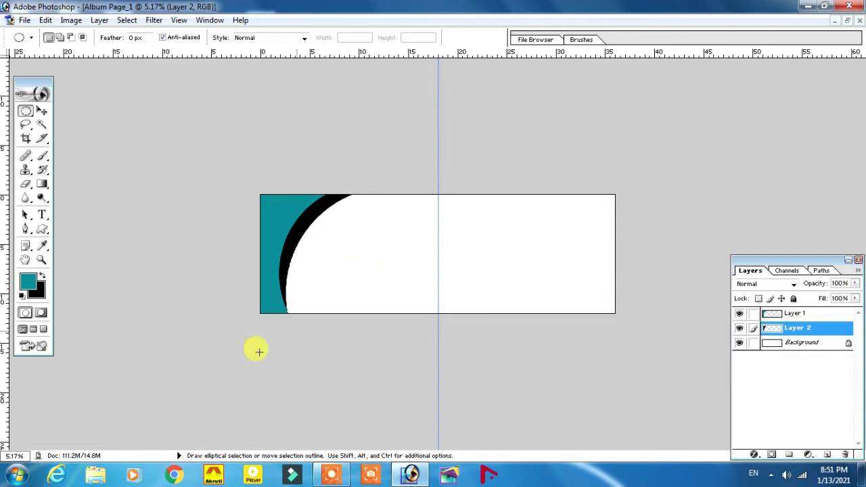
{"action": "left_click", "coordinate": [41, 112]}
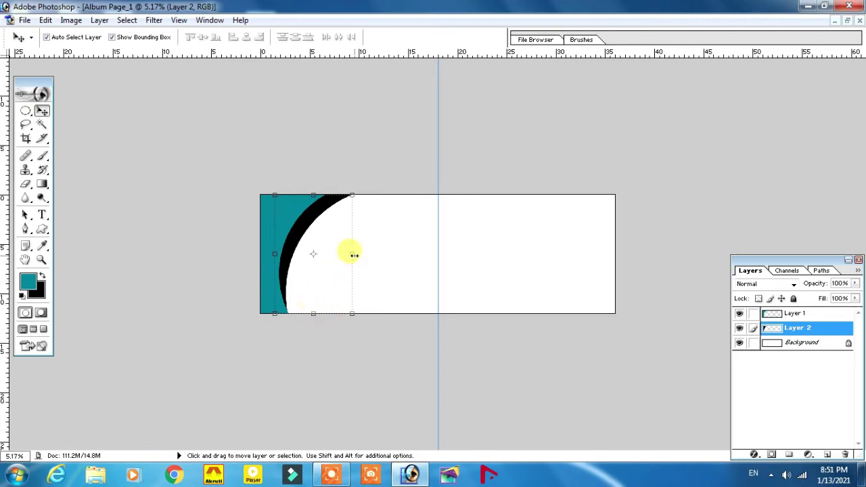
- Stretch the black arc layer wider to the right, then select a tall strip around the centre
{"action": "left_click_drag", "start_coordinate": [274, 316], "coordinate": [266, 316]}
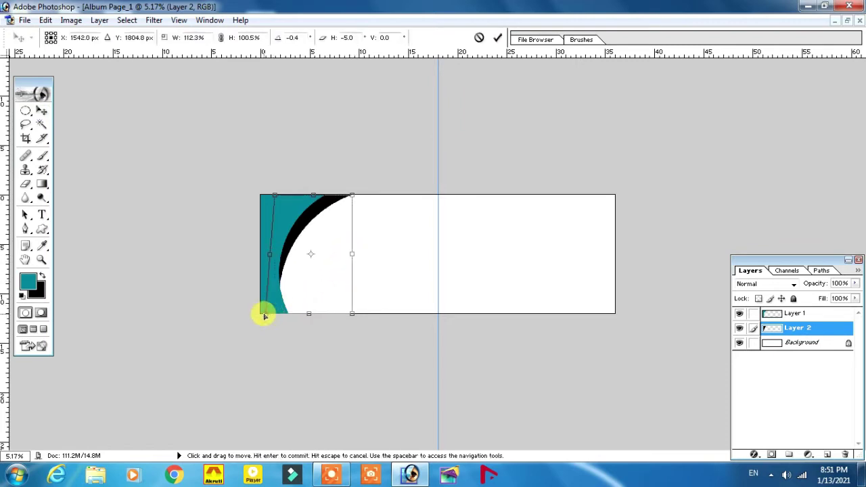
{"action": "double_click", "coordinate": [328, 240]}
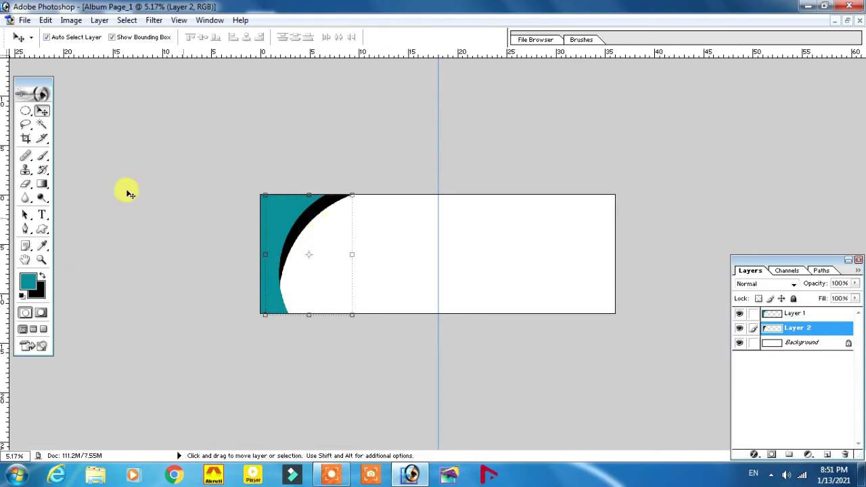
{"action": "left_click_drag", "start_coordinate": [355, 255], "coordinate": [382, 256]}
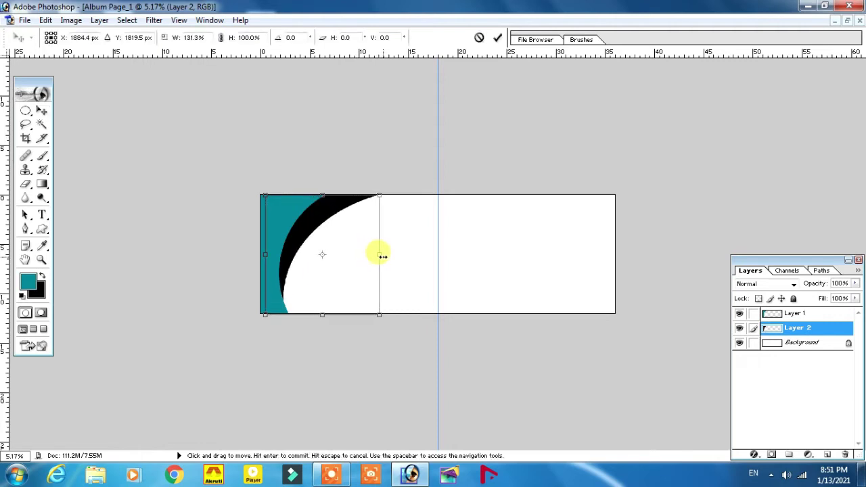
{"action": "double_click", "coordinate": [327, 223]}
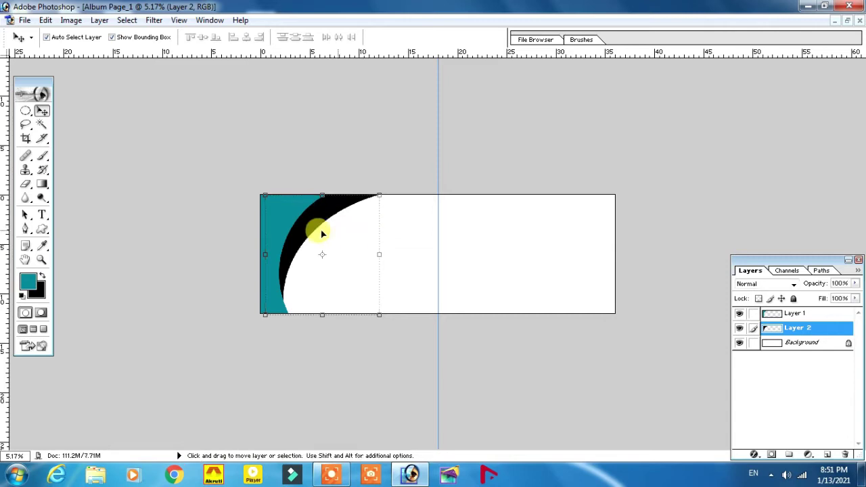
{"action": "left_click_drag", "start_coordinate": [27, 111], "coordinate": [61, 111]}
{"action": "left_click_drag", "start_coordinate": [393, 188], "coordinate": [451, 316]}
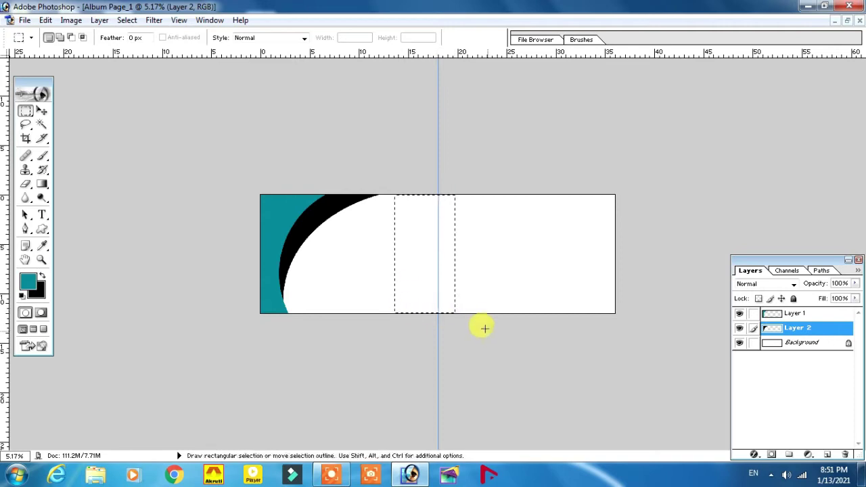
- Fill the selected strip with the teal foreground on a new layer, then deselect
{"action": "left_click", "coordinate": [828, 455]}
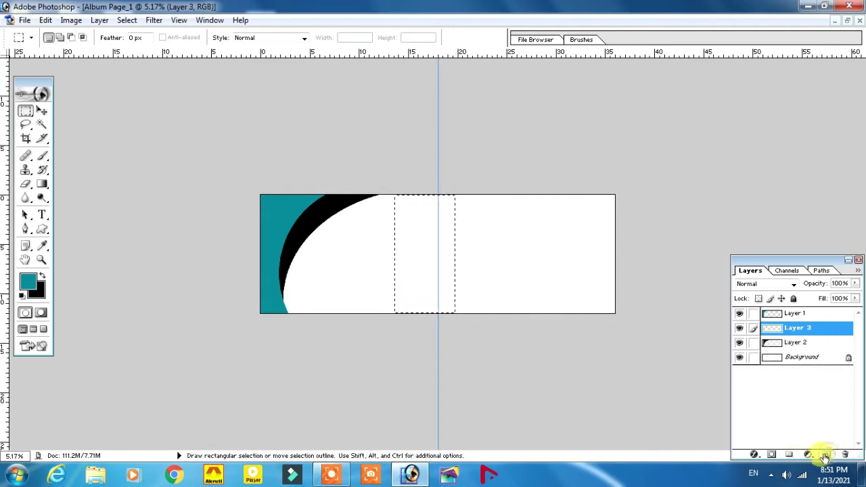
{"action": "key", "text": "v"}
{"action": "key", "text": "m"}
{"action": "key", "text": "ctrl+BackSpace"}
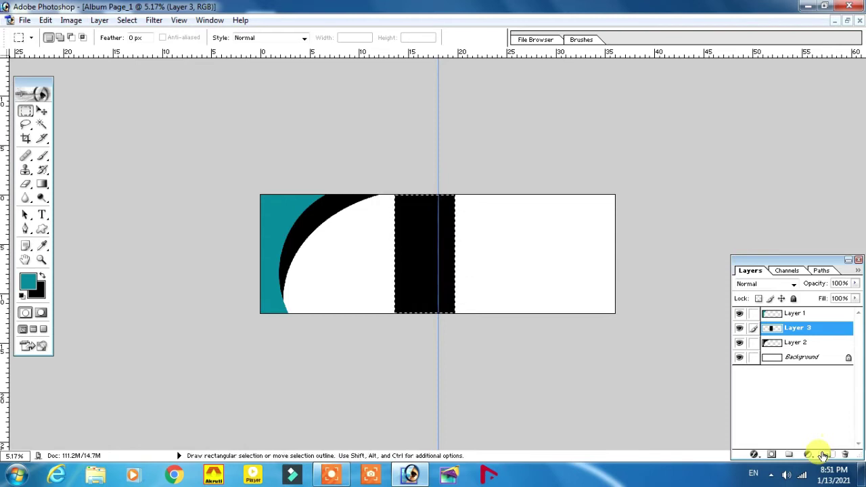
{"action": "key", "text": "alt+BackSpace"}
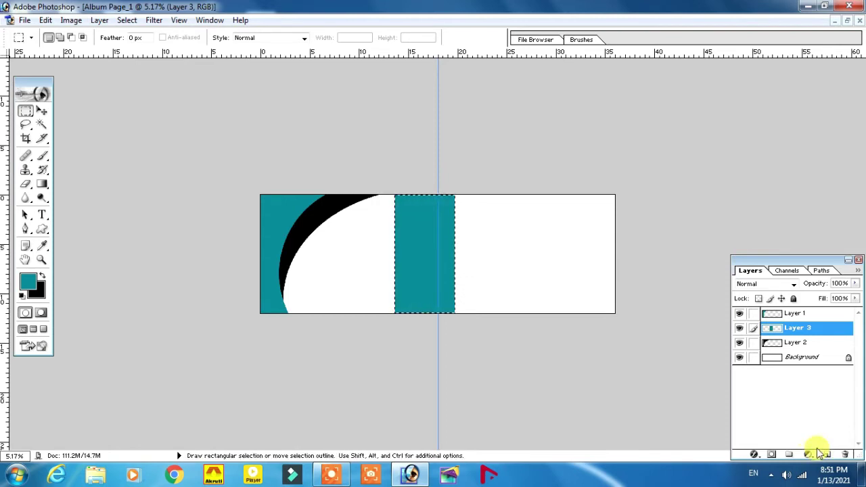
{"action": "key", "text": "ctrl"}
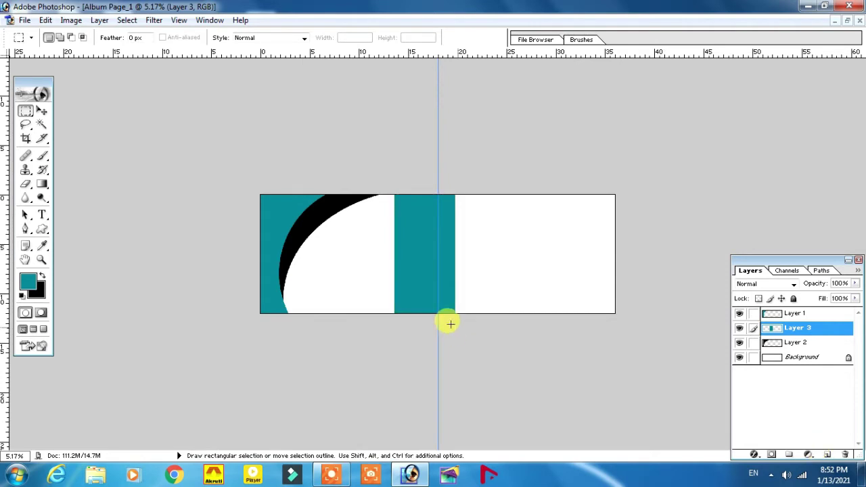
{"action": "left_click", "coordinate": [441, 294]}
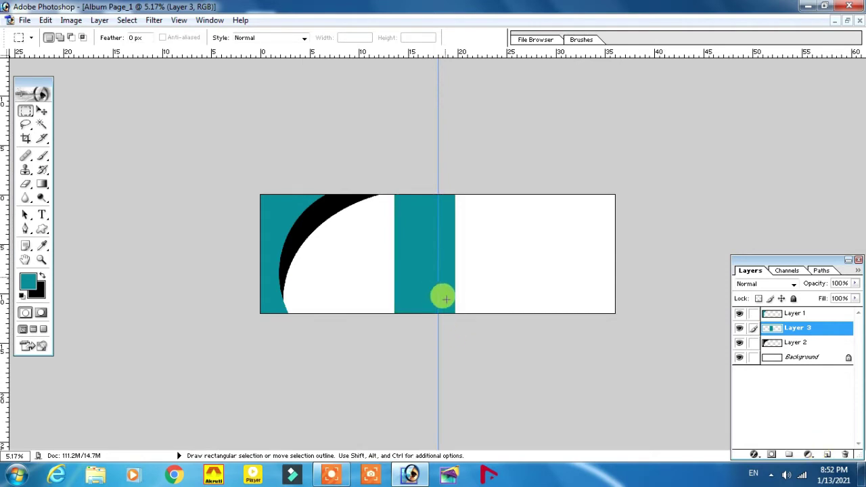
- Stretch the teal strip wider, move it to the page's left edge, and send it beneath the black arc
{"action": "left_click", "coordinate": [42, 110]}
{"action": "left_click_drag", "start_coordinate": [455, 253], "coordinate": [496, 253]}
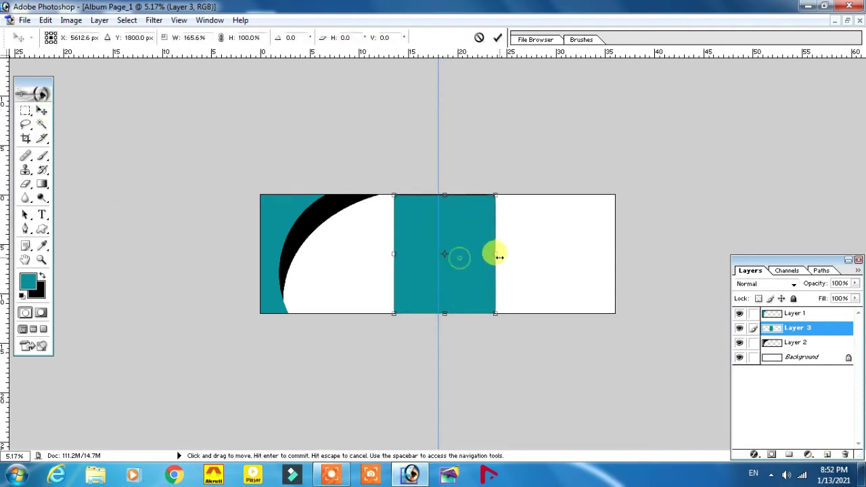
{"action": "double_click", "coordinate": [464, 251]}
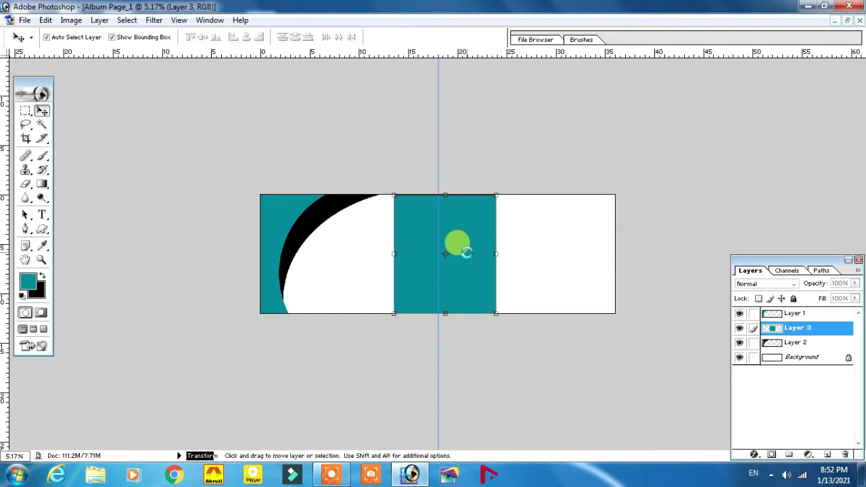
{"action": "left_click_drag", "start_coordinate": [467, 253], "coordinate": [351, 257]}
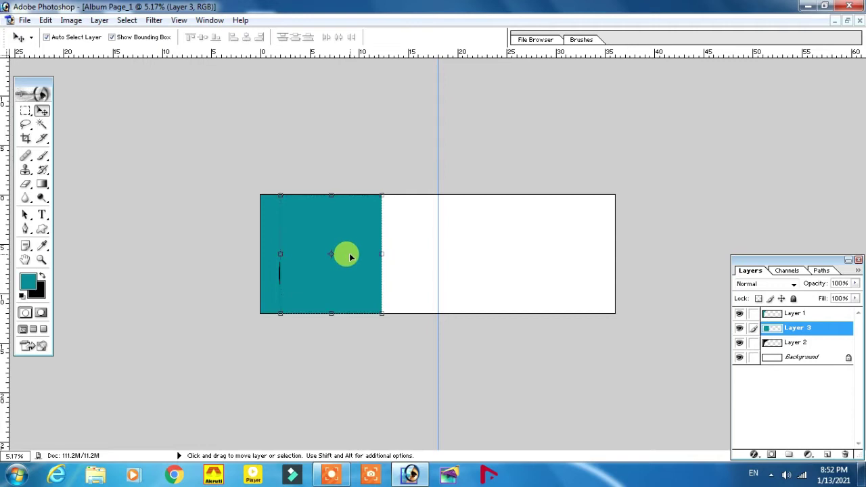
{"action": "key", "text": "ctrl+bracketleft"}
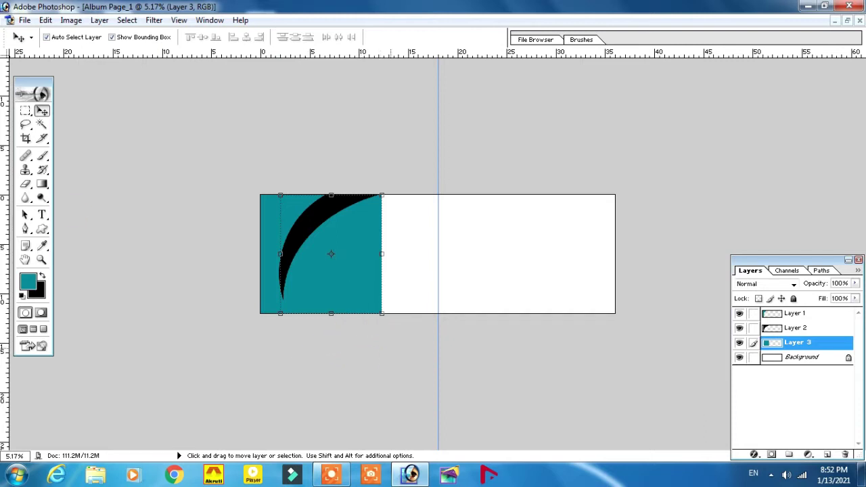
- Delete a large oval from the teal block's right side, leaving a narrow teal band
{"action": "left_click", "coordinate": [25, 110]}
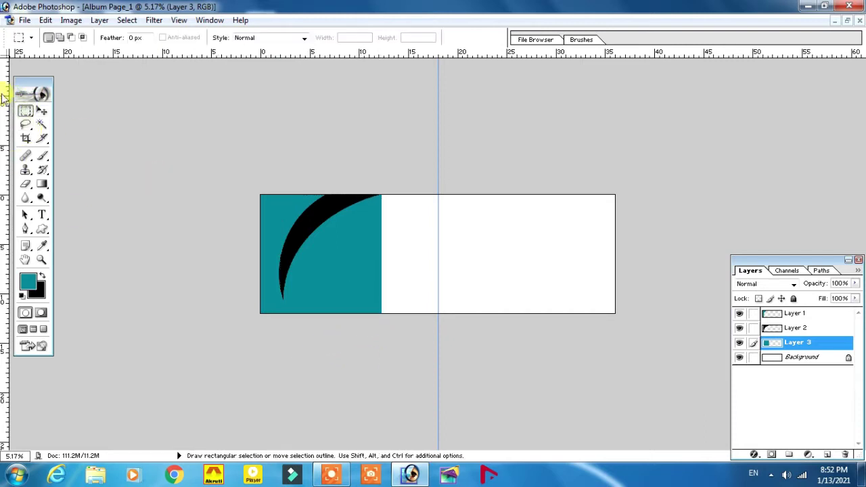
{"action": "left_click_drag", "start_coordinate": [25, 110], "coordinate": [58, 120]}
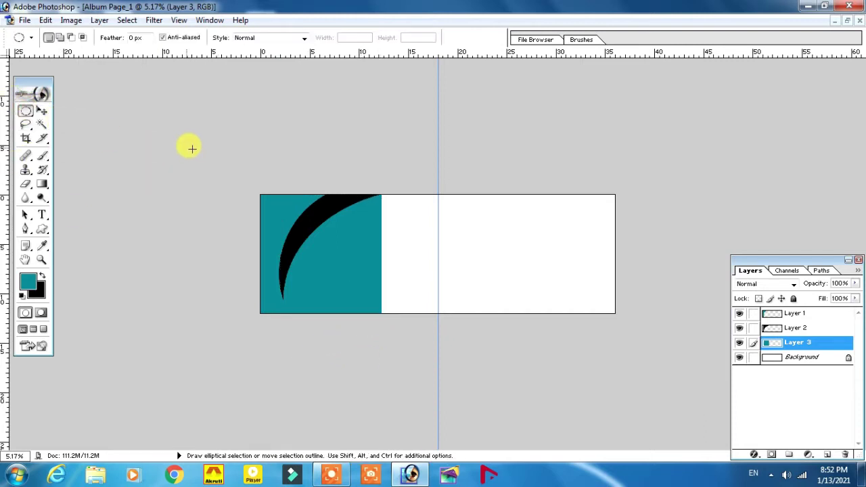
{"action": "left_click_drag", "start_coordinate": [464, 346], "coordinate": [454, 339]}
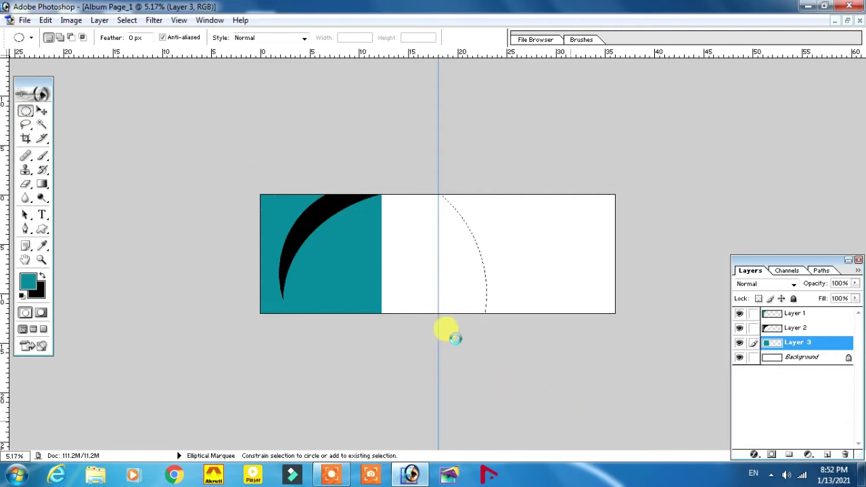
{"action": "mouse_move", "coordinate": [319, 277]}
{"action": "left_mouse_down"}
{"action": "mouse_move", "coordinate": [385, 310]}
{"action": "mouse_move", "coordinate": [373, 320]}
{"action": "mouse_move", "coordinate": [396, 275]}
{"action": "left_mouse_up"}
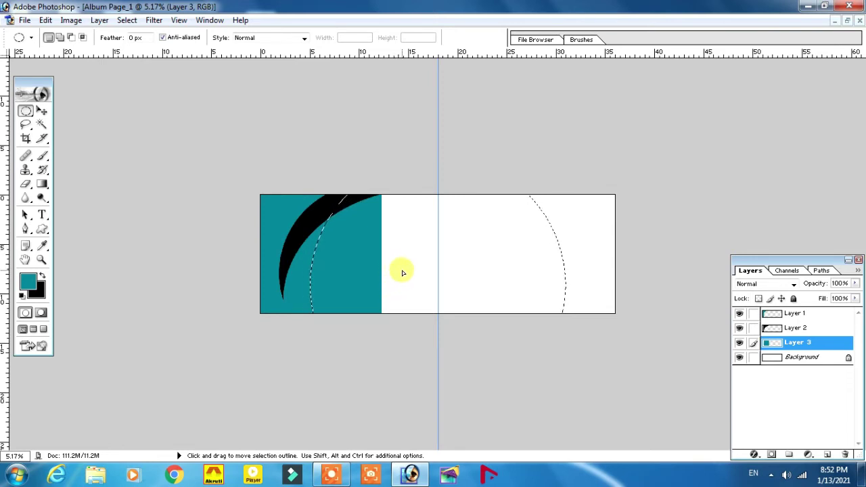
{"action": "key", "text": "Delete"}
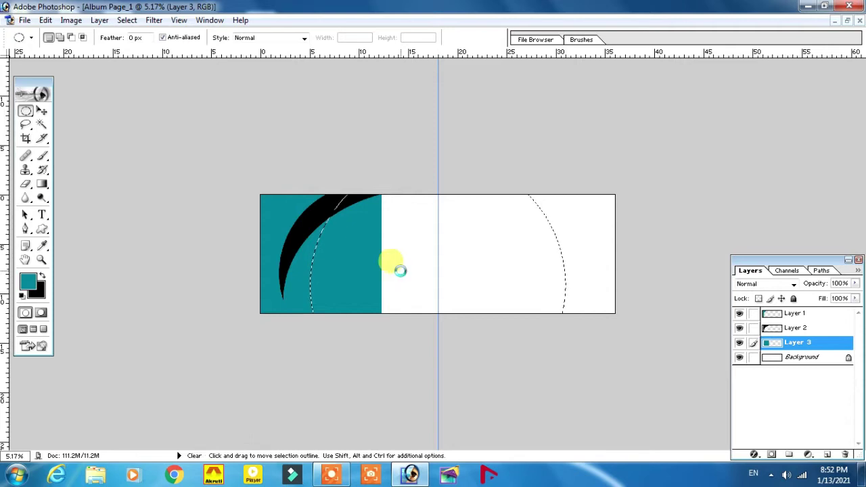
{"action": "key", "text": "ctrl"}
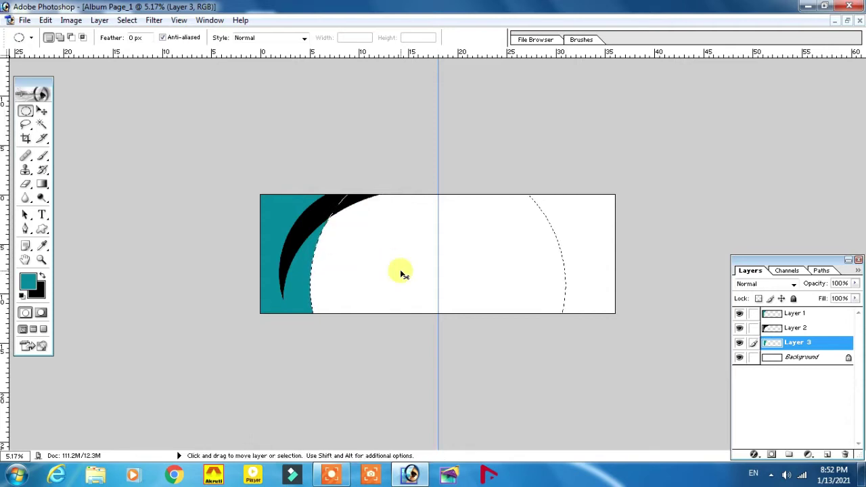
{"action": "key", "text": "ctrl+d"}
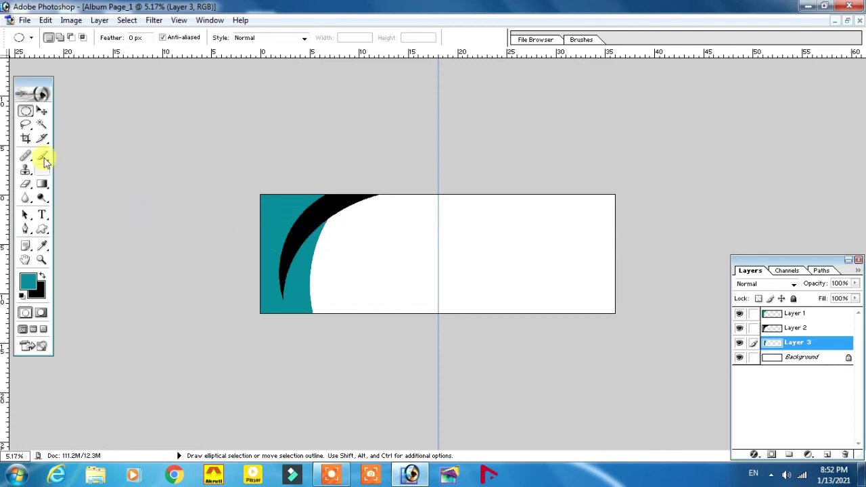
- Test-move the black arc and the teal Layer 3 block, undoing both moves
{"action": "left_click", "coordinate": [41, 111]}
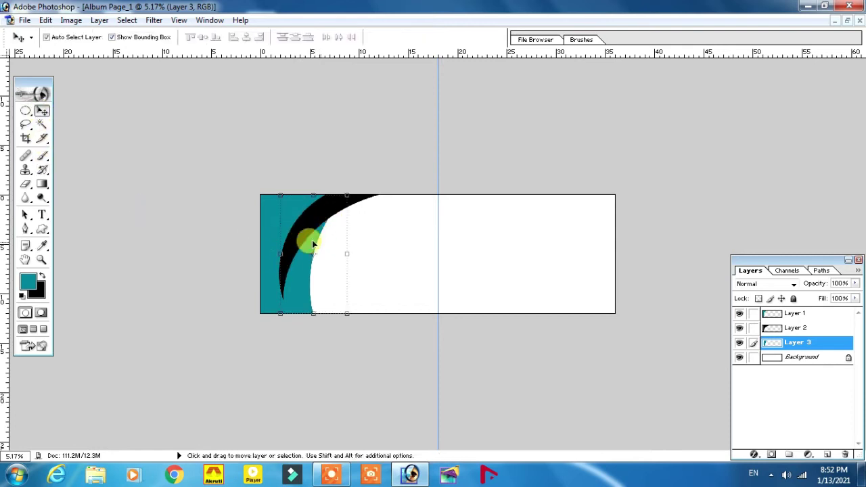
{"action": "left_click", "coordinate": [266, 211]}
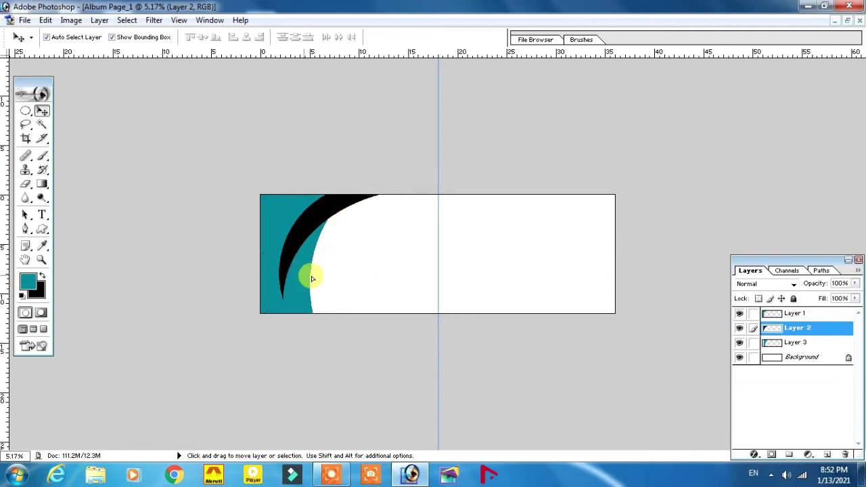
{"action": "left_click_drag", "start_coordinate": [304, 279], "coordinate": [363, 284]}
{"action": "key", "text": "ctrl+z"}
{"action": "right_click", "coordinate": [302, 277]}
{"action": "left_click", "coordinate": [328, 285]}
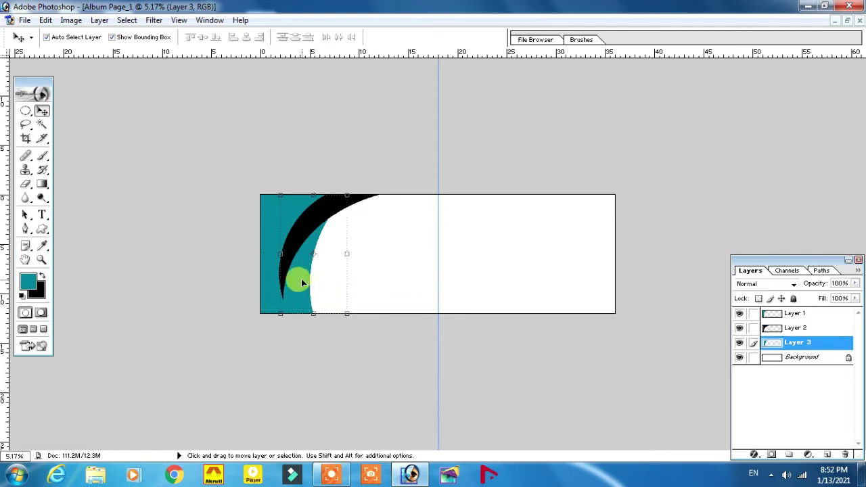
{"action": "left_click_drag", "start_coordinate": [300, 280], "coordinate": [387, 282]}
{"action": "key", "text": "ctrl+z"}
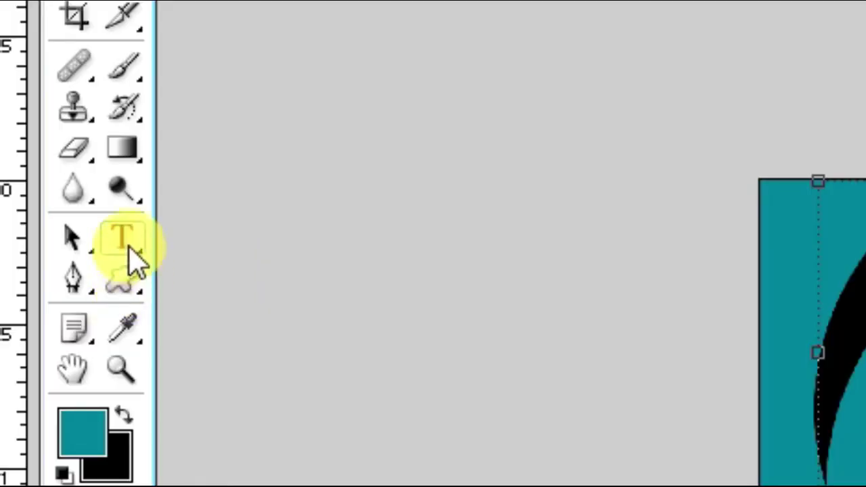
- Switch to the Custom Shape tool and pick the filled Hexagon from the shape gallery
{"action": "left_click", "coordinate": [125, 242]}
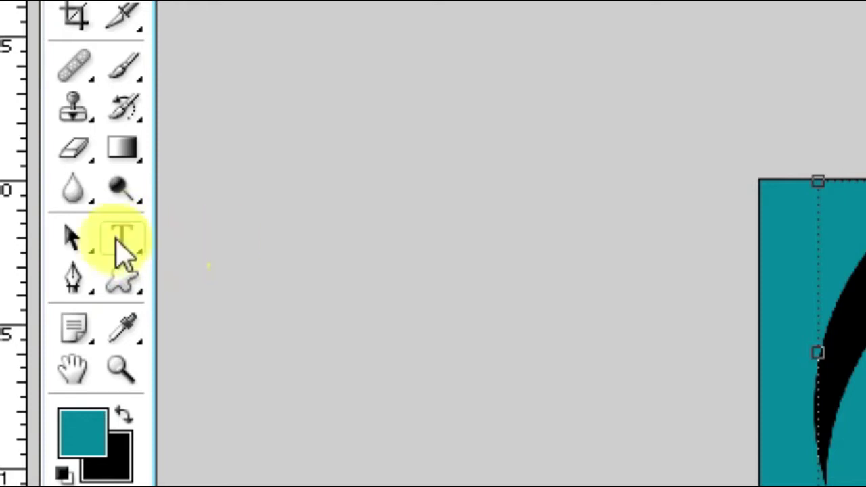
{"action": "left_click", "coordinate": [126, 283]}
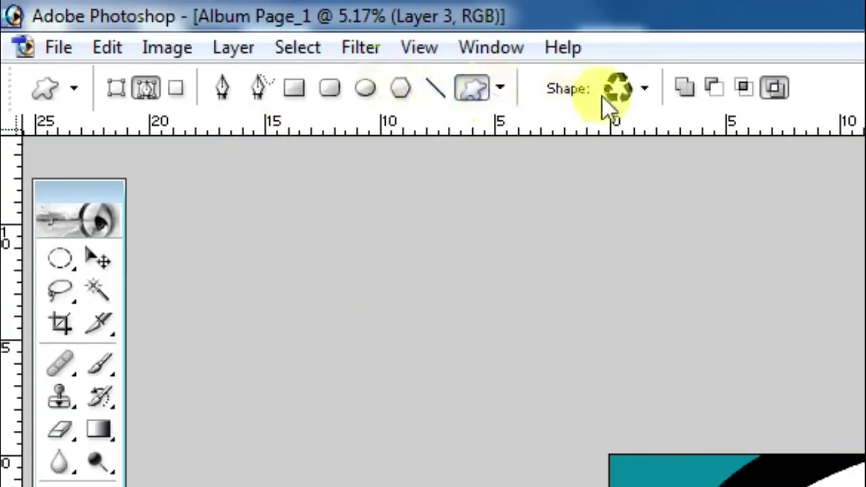
{"action": "left_click", "coordinate": [646, 90]}
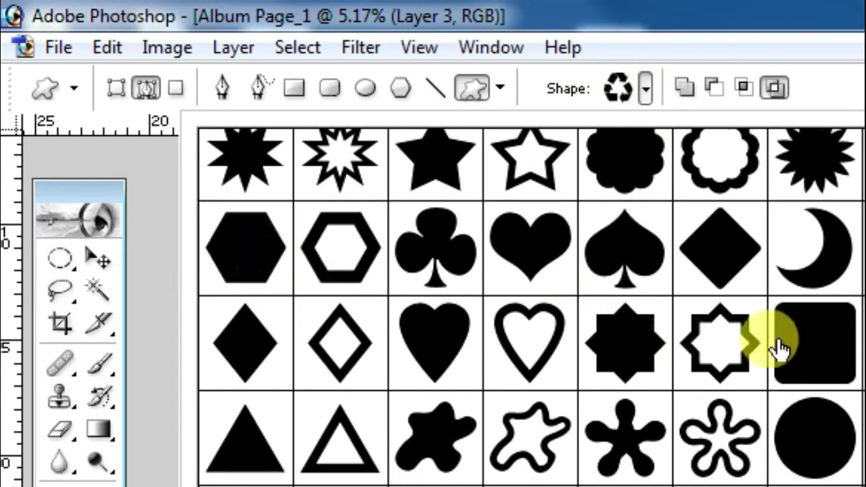
{"action": "scroll", "coordinate": [532, 308], "scroll_direction": "down", "scroll_amount": 10}
{"action": "scroll", "coordinate": [532, 308], "scroll_direction": "up", "scroll_amount": 15}
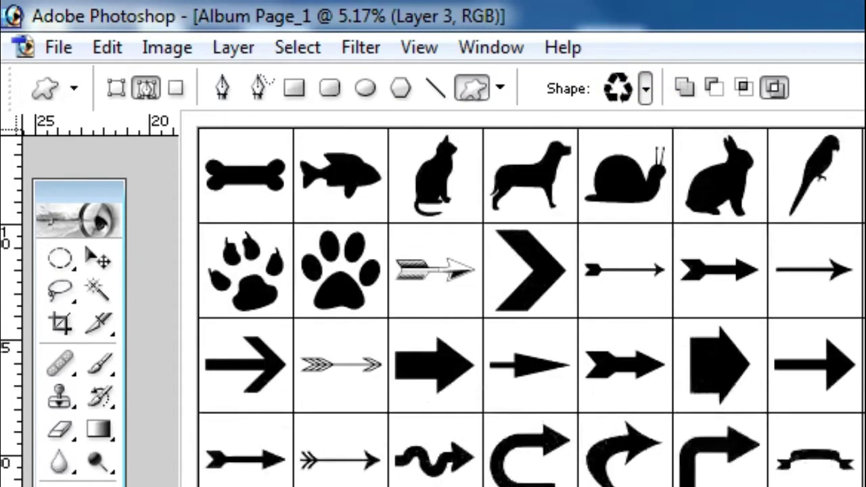
{"action": "scroll", "coordinate": [532, 308], "scroll_direction": "down", "scroll_amount": 10}
{"action": "scroll", "coordinate": [532, 308], "scroll_direction": "down", "scroll_amount": 3}
{"action": "scroll", "coordinate": [532, 306], "scroll_direction": "down", "scroll_amount": 5}
{"action": "scroll", "coordinate": [532, 305], "scroll_direction": "down", "scroll_amount": 1}
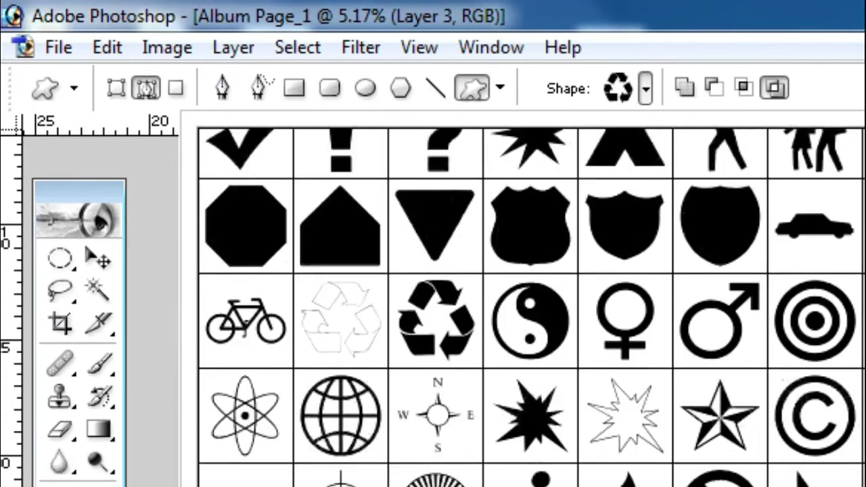
{"action": "scroll", "coordinate": [531, 306], "scroll_direction": "up", "scroll_amount": 1}
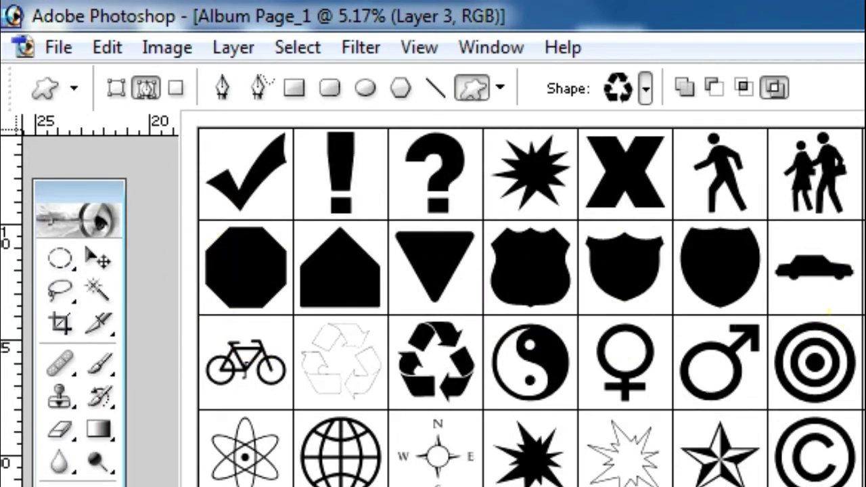
{"action": "scroll", "coordinate": [531, 306], "scroll_direction": "down", "scroll_amount": 2}
{"action": "scroll", "coordinate": [532, 306], "scroll_direction": "down", "scroll_amount": 2}
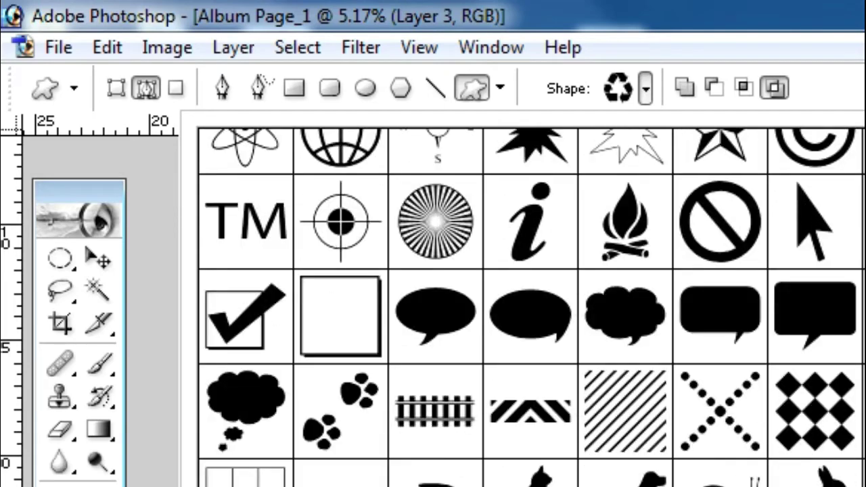
{"action": "scroll", "coordinate": [532, 306], "scroll_direction": "down", "scroll_amount": 3}
{"action": "scroll", "coordinate": [531, 305], "scroll_direction": "down", "scroll_amount": 4}
{"action": "scroll", "coordinate": [532, 306], "scroll_direction": "down", "scroll_amount": 3}
{"action": "scroll", "coordinate": [532, 306], "scroll_direction": "down", "scroll_amount": 3}
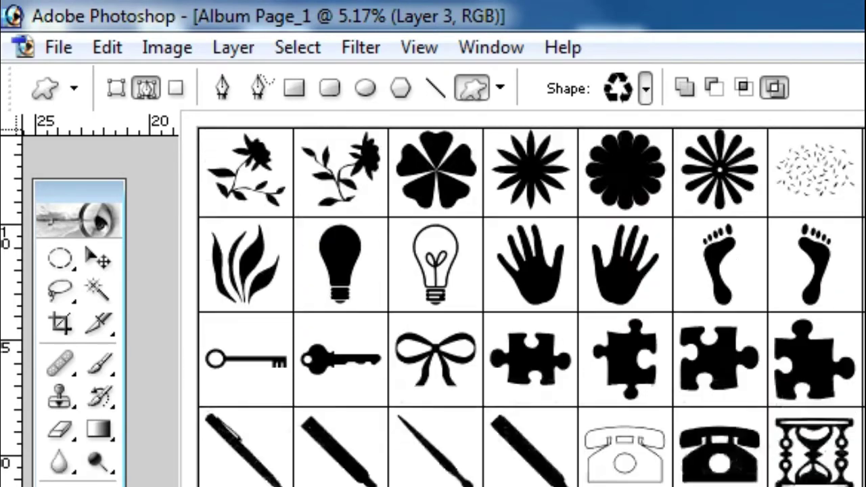
{"action": "scroll", "coordinate": [533, 306], "scroll_direction": "down", "scroll_amount": 3}
{"action": "scroll", "coordinate": [532, 306], "scroll_direction": "down", "scroll_amount": 3}
{"action": "scroll", "coordinate": [532, 306], "scroll_direction": "down", "scroll_amount": 1}
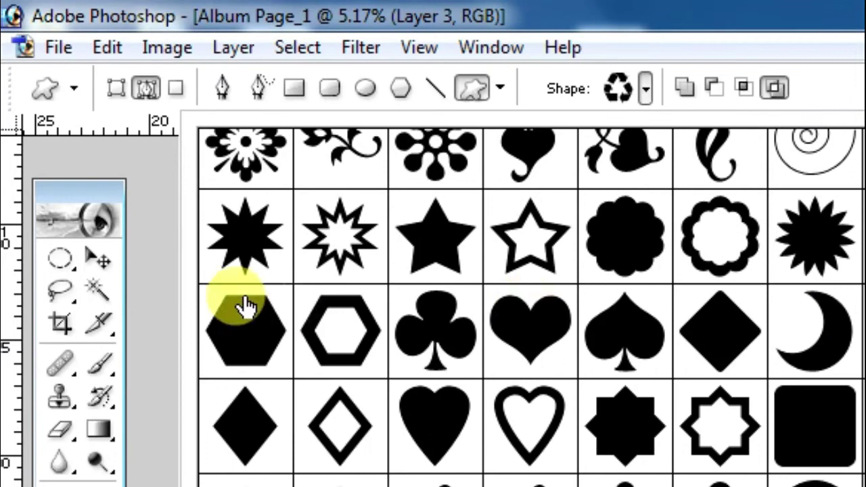
{"action": "left_click", "coordinate": [244, 341]}
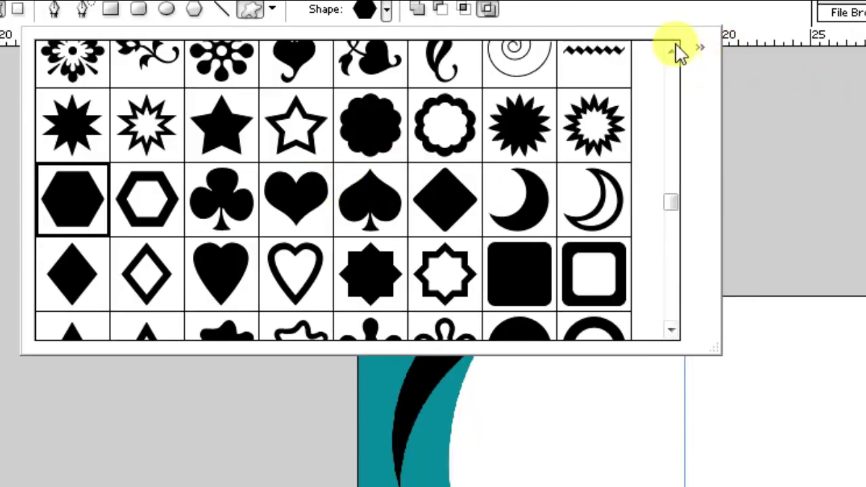
{"action": "left_click", "coordinate": [700, 50]}
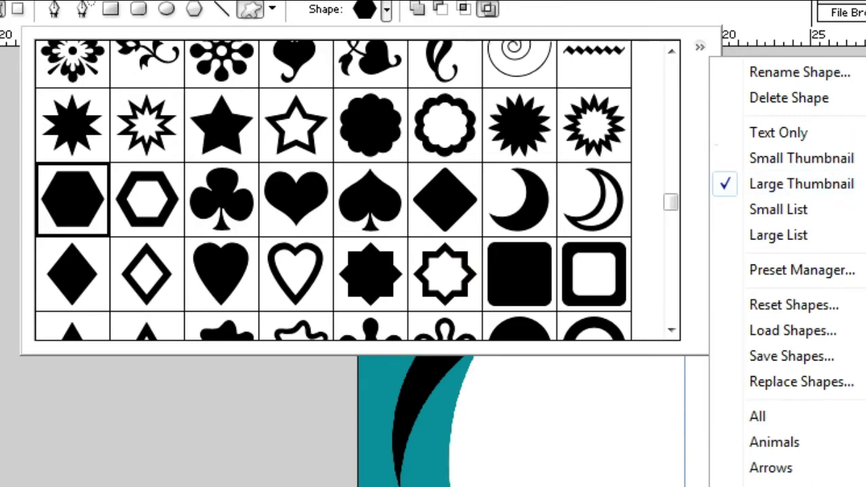
{"action": "left_click", "coordinate": [778, 196]}
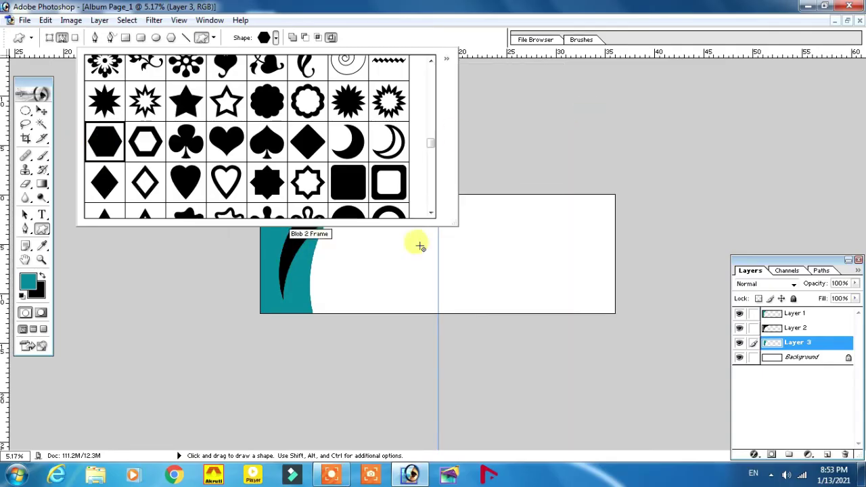
- Draw a hexagon in the page's right half, load it as a selection, and add a new layer
{"action": "left_click_drag", "start_coordinate": [485, 216], "coordinate": [543, 265]}
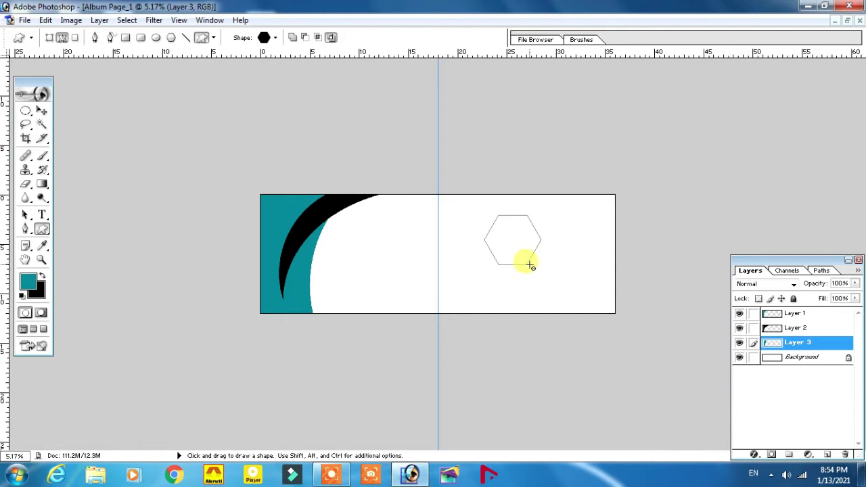
{"action": "key", "text": "ctrl"}
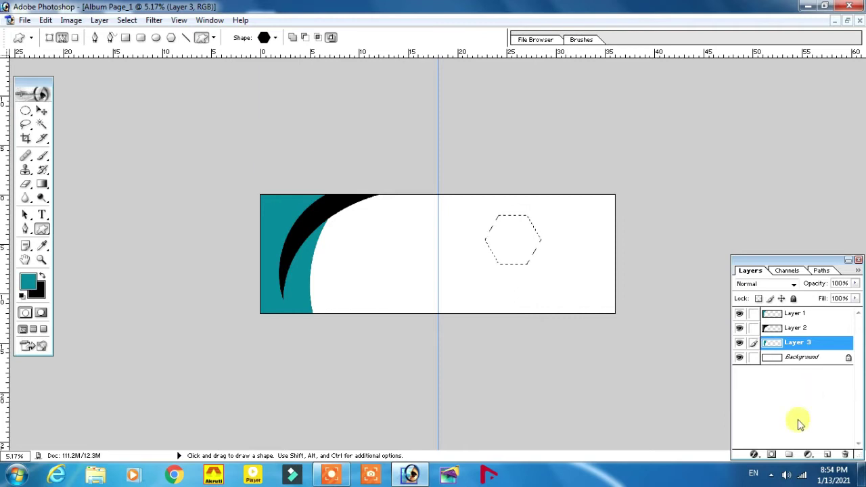
{"action": "left_click", "coordinate": [827, 455]}
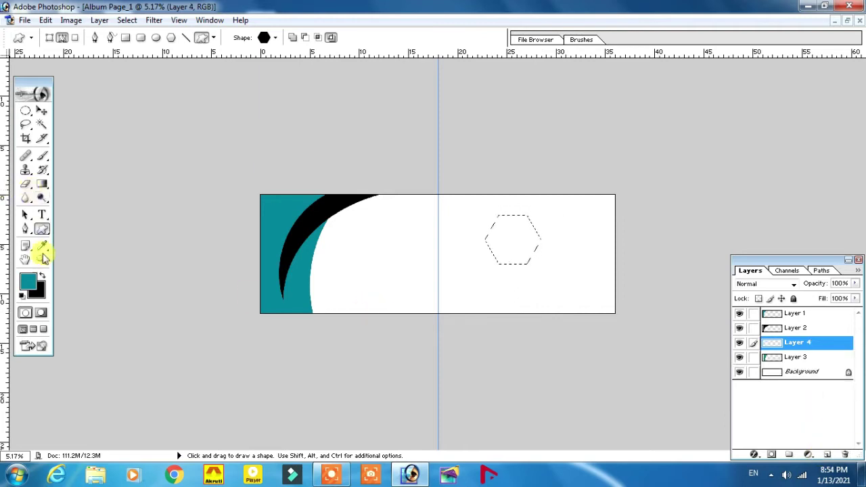
- Fill the hexagon with a magenta foreground colour and move it left near the black curve
{"action": "left_click", "coordinate": [27, 283]}
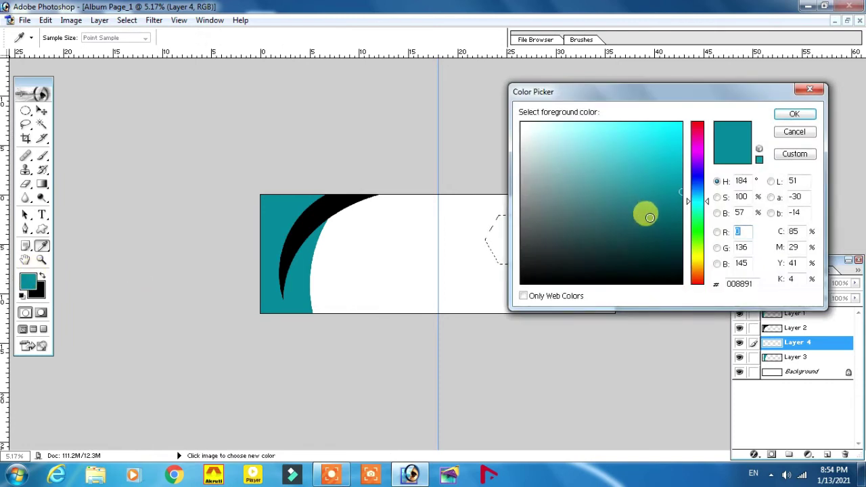
{"action": "left_click", "coordinate": [699, 143]}
{"action": "left_click", "coordinate": [656, 140]}
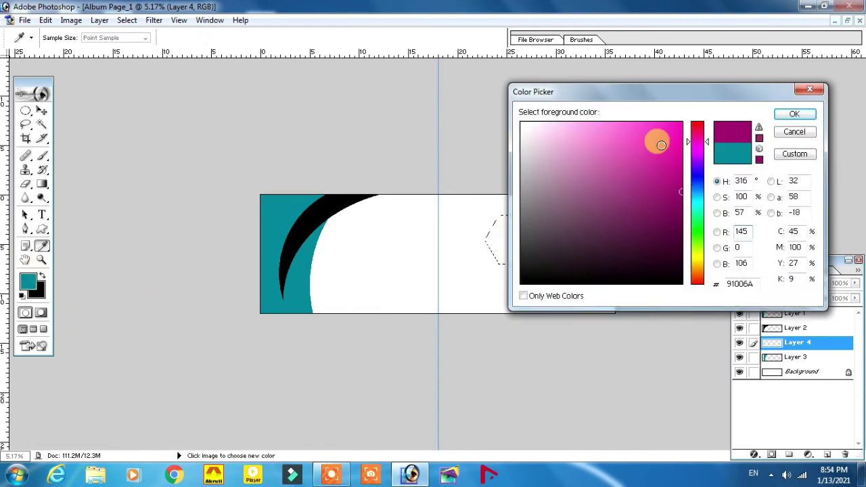
{"action": "left_click", "coordinate": [789, 115]}
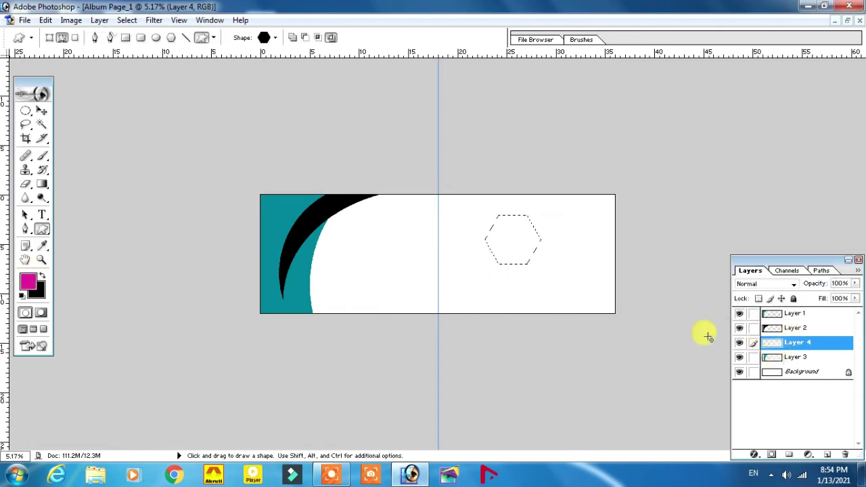
{"action": "key", "text": "alt+BackSpace"}
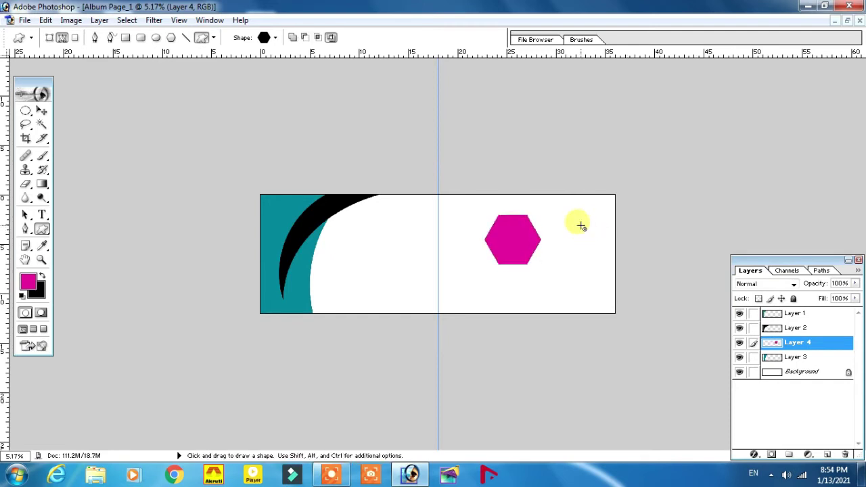
{"action": "left_click", "coordinate": [42, 111]}
{"action": "mouse_move", "coordinate": [528, 246]}
{"action": "left_mouse_down"}
{"action": "mouse_move", "coordinate": [327, 262]}
{"action": "mouse_move", "coordinate": [322, 254]}
{"action": "left_mouse_up"}
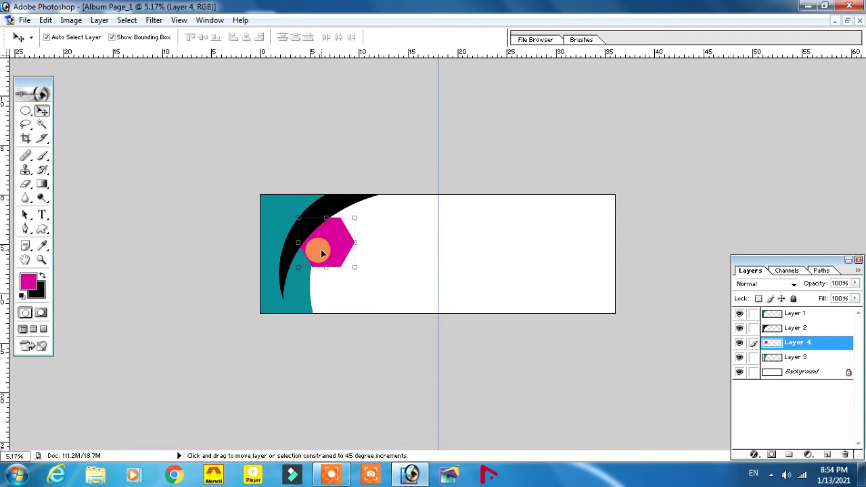
- Bring the hexagon layer to the top, shift it up-right, and nudge the top hexagon into place
{"action": "key", "text": "ctrl+shift+bracketright"}
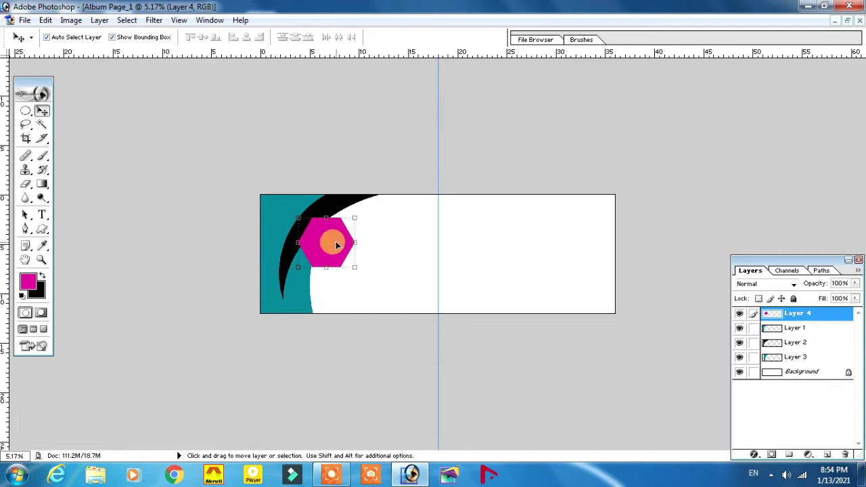
{"action": "mouse_move", "coordinate": [338, 244]}
{"action": "left_mouse_down"}
{"action": "mouse_move", "coordinate": [397, 282]}
{"action": "mouse_move", "coordinate": [380, 210]}
{"action": "left_mouse_up"}
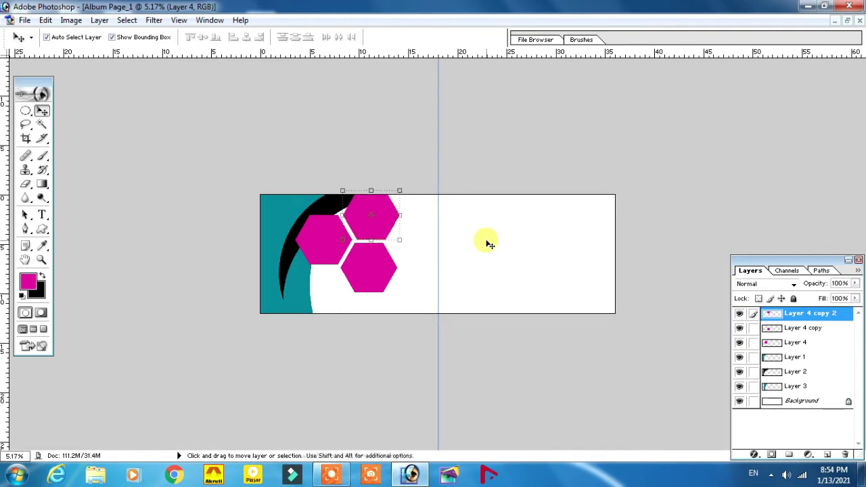
{"action": "key", "text": "ctrl+plus"}
{"action": "key", "text": "ctrl+plus"}
{"action": "key", "text": "ctrl+plus"}
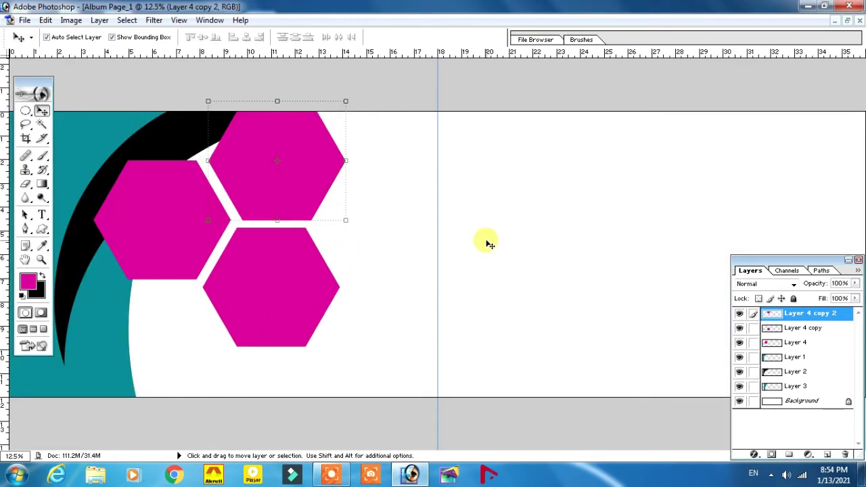
{"action": "key", "text": "shift+Left"}
{"action": "key", "text": "shift+Left"}
{"action": "key", "text": "shift+Left"}
{"action": "key", "text": "shift+Left"}
{"action": "key", "text": "shift+Left"}
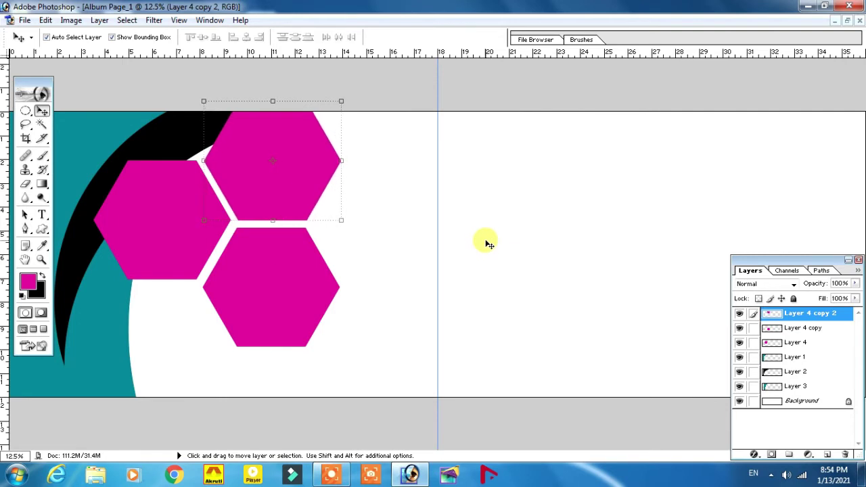
{"action": "key", "text": "shift+Up"}
{"action": "key", "text": "shift+Up"}
{"action": "key", "text": "shift+Up"}
{"action": "key", "text": "shift+Up"}
{"action": "key", "text": "shift+Up"}
{"action": "key", "text": "shift+Up"}
{"action": "key", "text": "shift+Up"}
{"action": "key", "text": "shift+Up"}
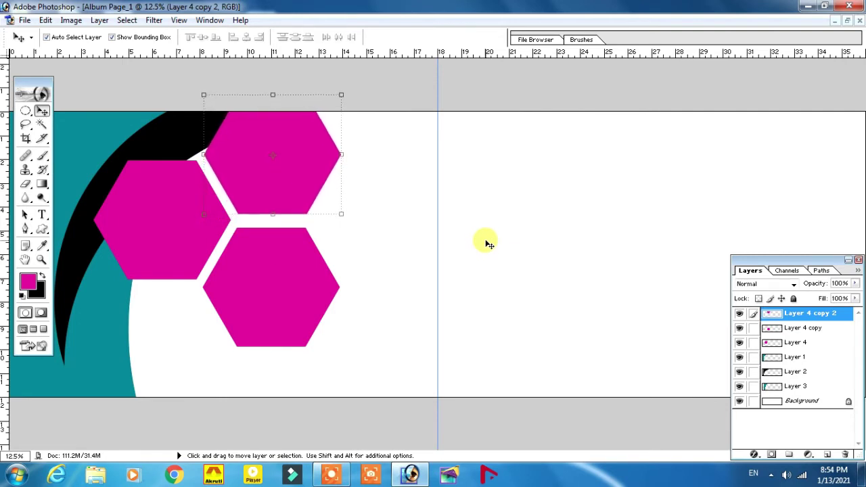
{"action": "key", "text": "shift+Left"}
{"action": "key", "text": "shift+Left"}
{"action": "key", "text": "shift+Left"}
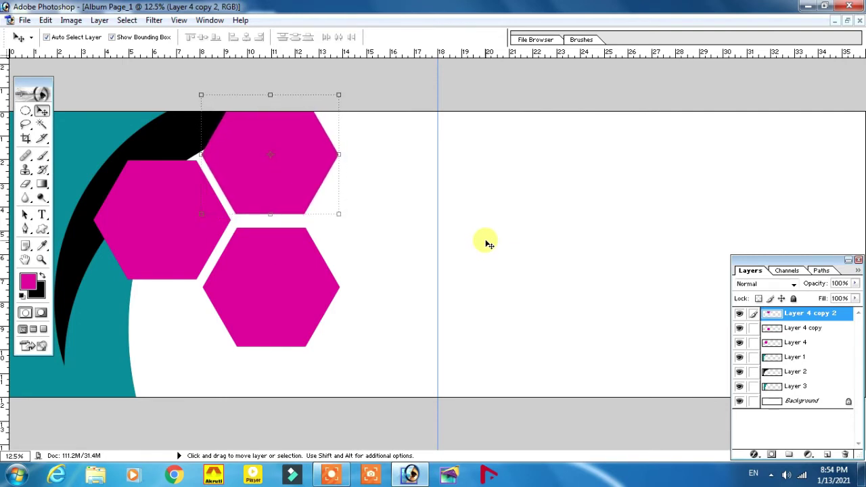
{"action": "key", "text": "shift+Right"}
{"action": "key", "text": "shift+Right"}
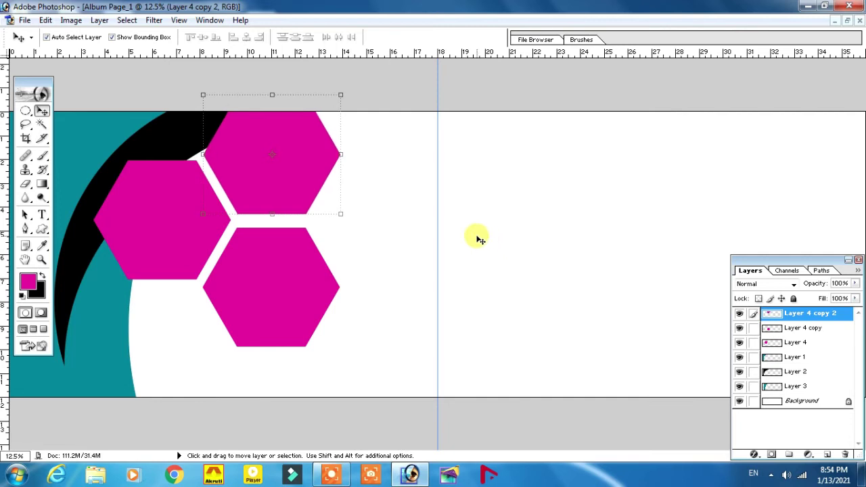
{"action": "key", "text": "shift+Down"}
{"action": "key", "text": "shift+Down"}
{"action": "key", "text": "shift+Down"}
{"action": "key", "text": "shift+Down"}
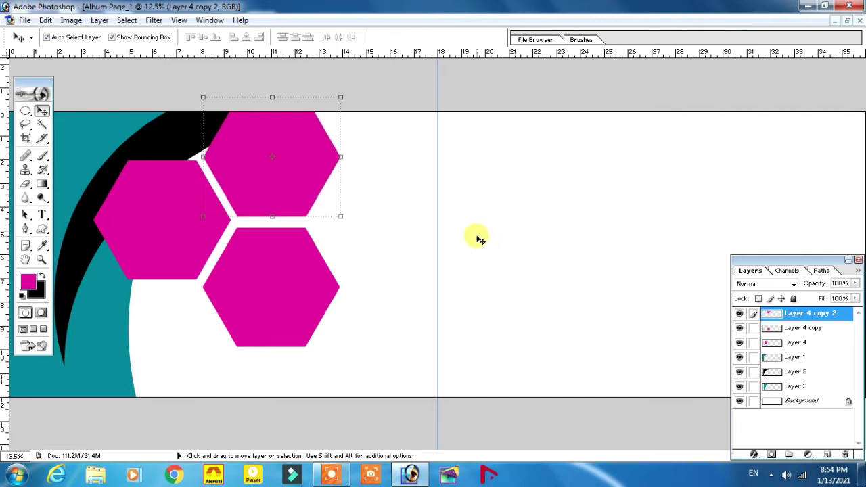
- Nudge the bottom hexagon up slightly to tighten the honeycomb cluster
{"action": "left_click", "coordinate": [285, 284]}
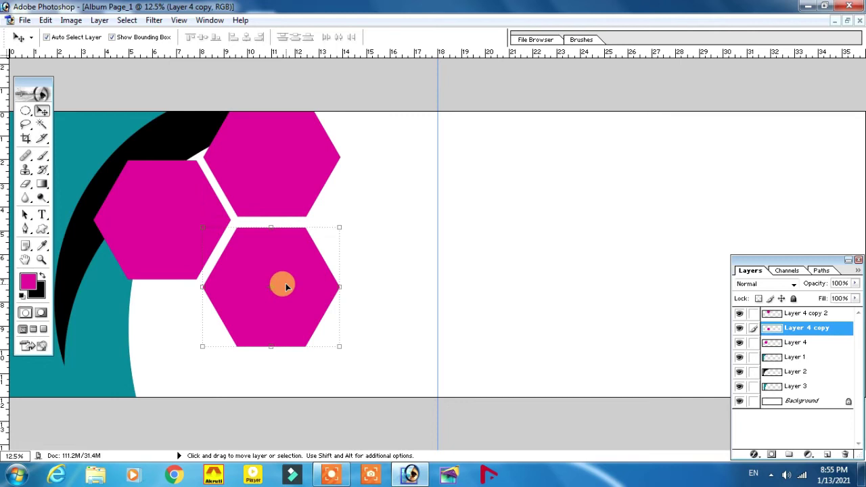
{"action": "key", "text": "shift+Up"}
{"action": "key", "text": "shift+Up"}
{"action": "key", "text": "shift+Up"}
{"action": "key", "text": "shift+Up"}
{"action": "key", "text": "shift+Up"}
{"action": "key", "text": "shift+Up"}
{"action": "key", "text": "shift+Up"}
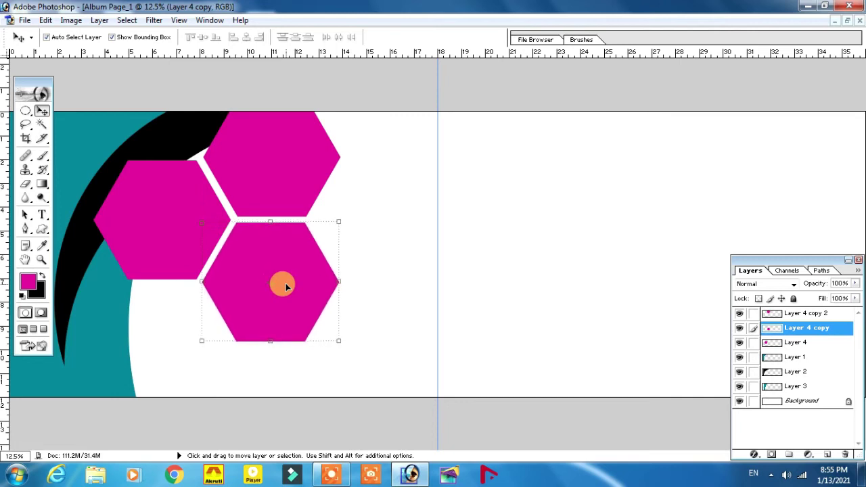
{"action": "key", "text": "shift+Up"}
{"action": "key", "text": "shift+Down"}
{"action": "key", "text": "shift+Down"}
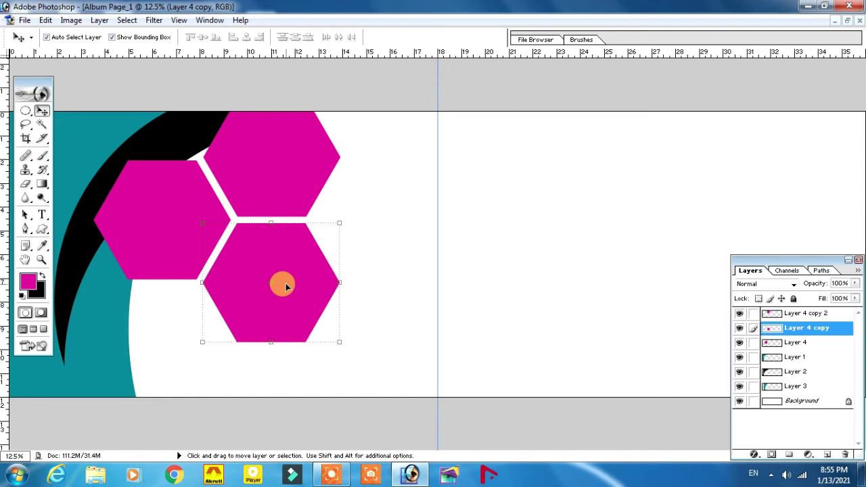
{"action": "key", "text": "ctrl+minus"}
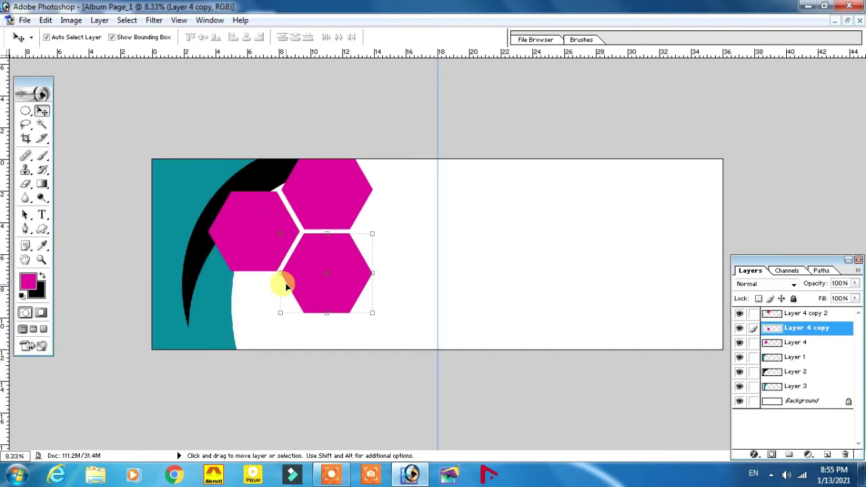
- Save the page to the Desktop as Album Page_1.psd in Photoshop format
{"action": "key", "text": "ctrl+s"}
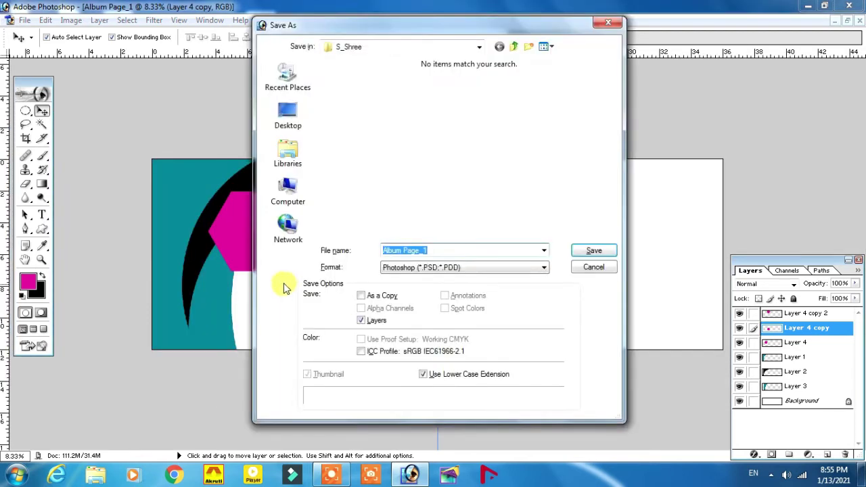
{"action": "left_click", "coordinate": [288, 113]}
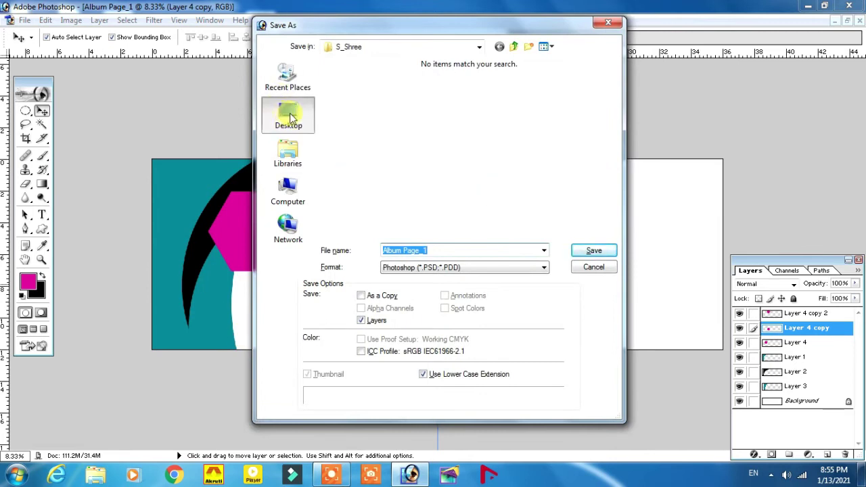
{"action": "left_click", "coordinate": [594, 251]}
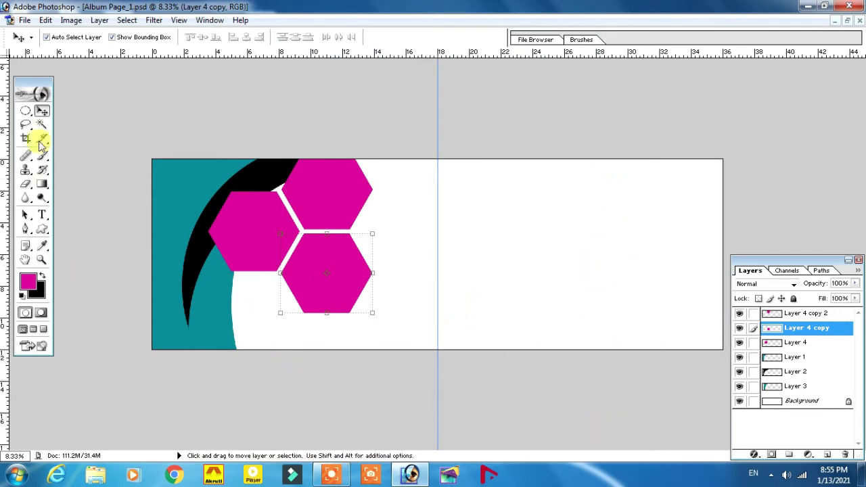
{"action": "left_click", "coordinate": [25, 115]}
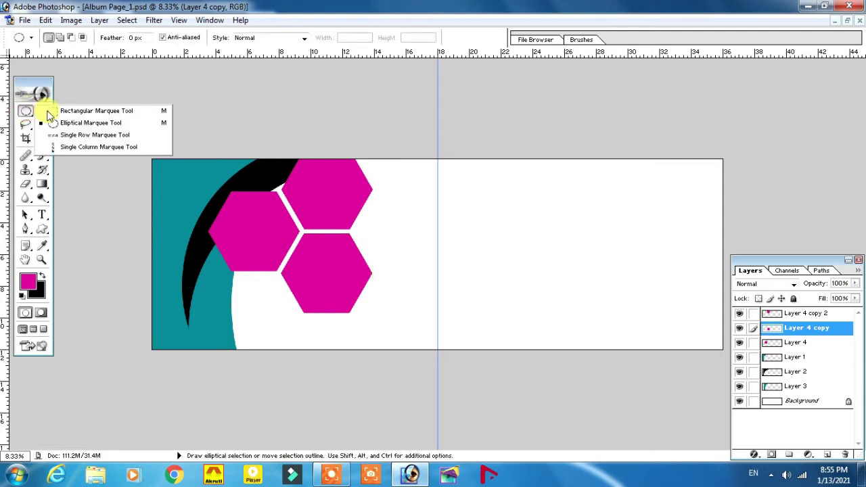
- Fill an upper-right rectangle with magenta on new Layer 5, then Alt-drag a copy below-left
{"action": "left_click", "coordinate": [52, 112]}
{"action": "left_click", "coordinate": [26, 112]}
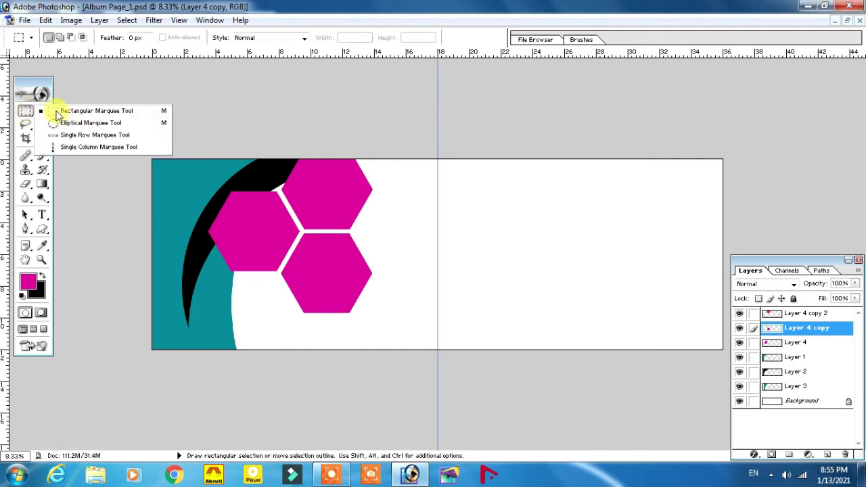
{"action": "left_click", "coordinate": [57, 112]}
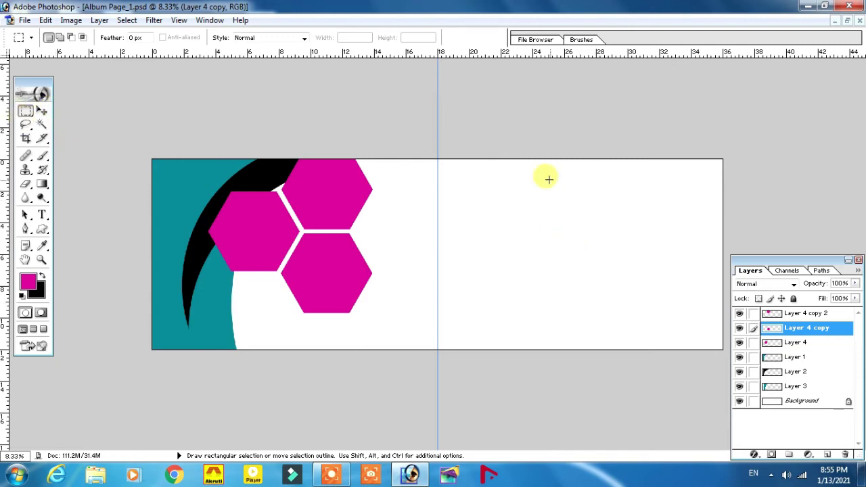
{"action": "left_click_drag", "start_coordinate": [540, 174], "coordinate": [686, 237]}
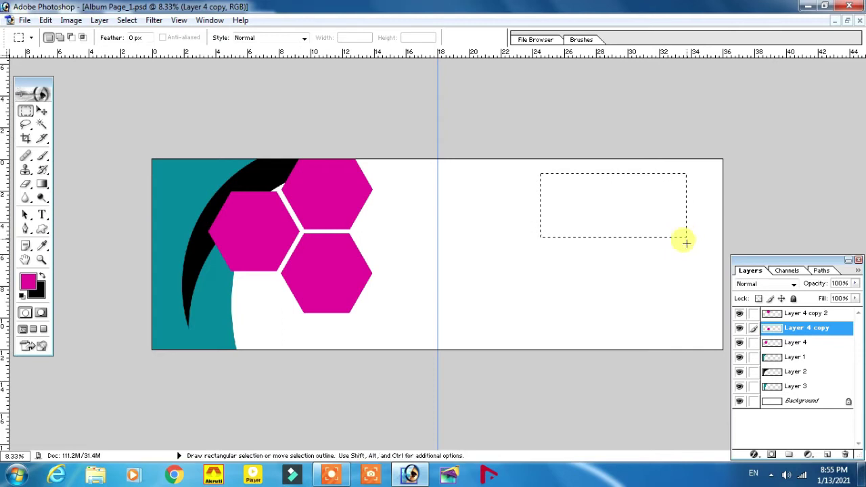
{"action": "left_click", "coordinate": [828, 456]}
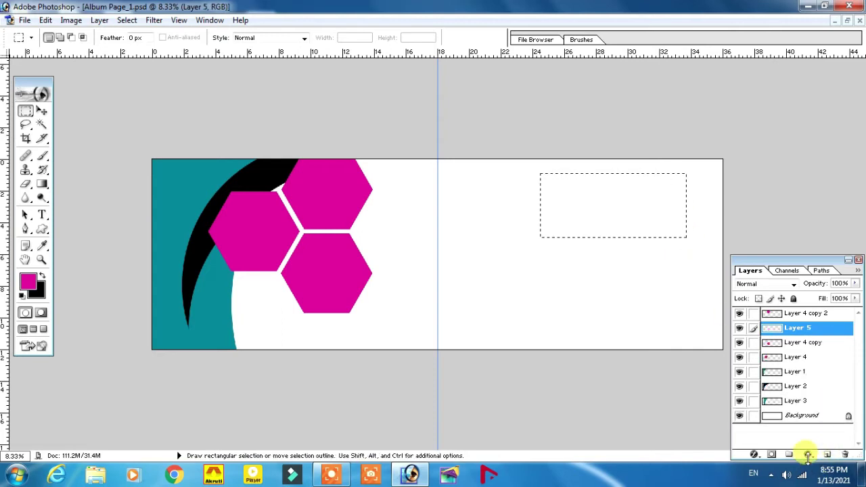
{"action": "key", "text": "alt+BackSpace"}
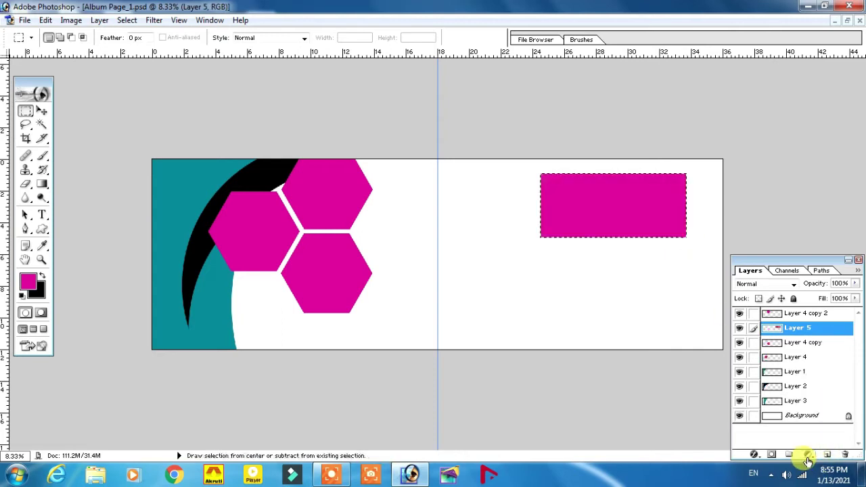
{"action": "key", "text": "ctrl+d"}
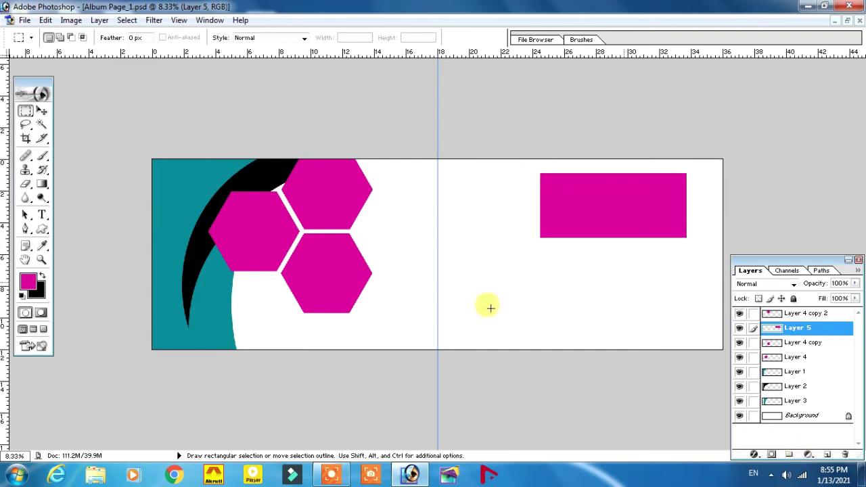
{"action": "left_click", "coordinate": [41, 111]}
{"action": "mouse_move", "coordinate": [620, 221]}
{"action": "left_mouse_down"}
{"action": "mouse_move", "coordinate": [629, 217]}
{"action": "mouse_move", "coordinate": [621, 219]}
{"action": "mouse_move", "coordinate": [622, 269]}
{"action": "mouse_move", "coordinate": [577, 265]}
{"action": "left_mouse_up"}
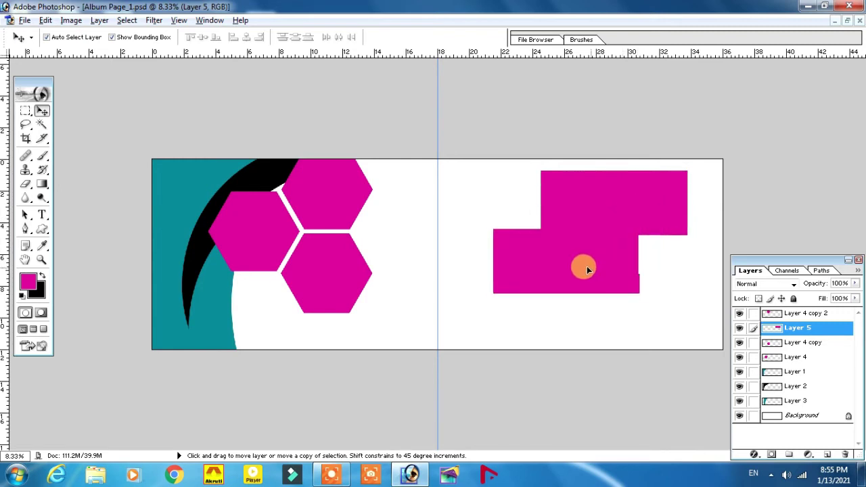
- Copy the upper rectangle down beneath it, then bring Layer 5 copy to front and shift it left
{"action": "left_click", "coordinate": [668, 208]}
{"action": "left_click_drag", "start_coordinate": [667, 210], "coordinate": [672, 309], "text": "alt"}
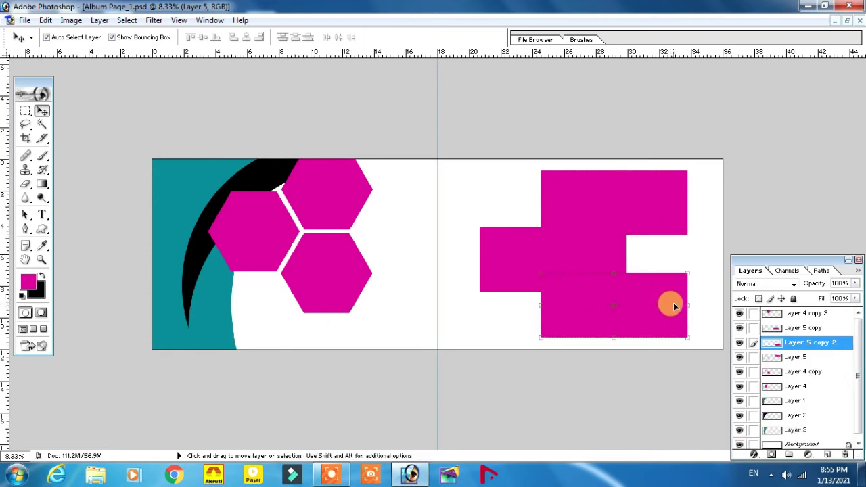
{"action": "left_click", "coordinate": [497, 256]}
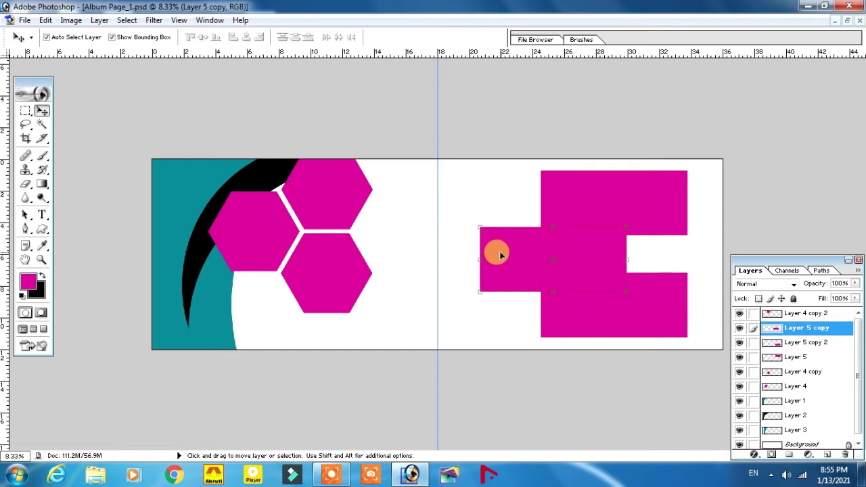
{"action": "key", "text": "ctrl+shift+bracketright"}
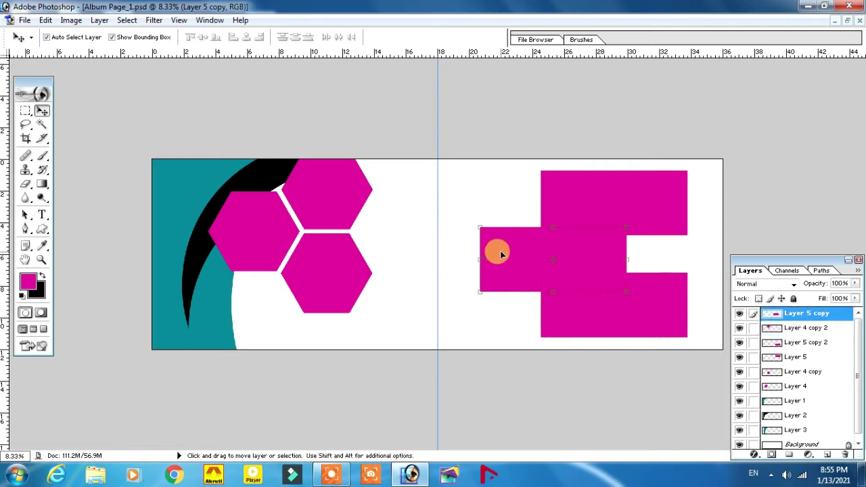
{"action": "left_click_drag", "start_coordinate": [519, 257], "coordinate": [498, 260]}
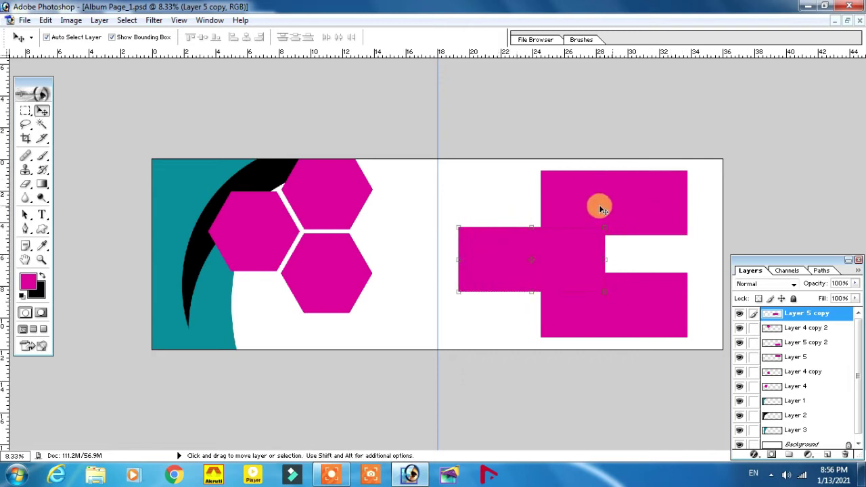
{"action": "left_click", "coordinate": [481, 249]}
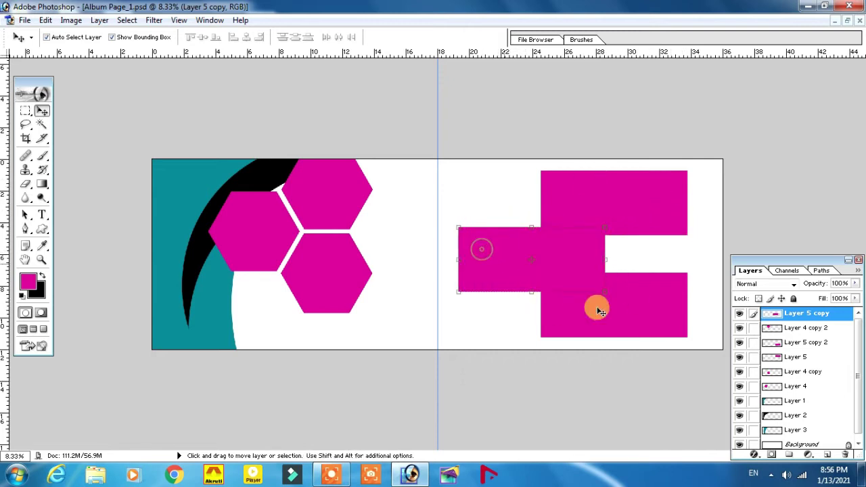
- Add a white Stroke layer style to the middle magenta rectangle
{"action": "left_click", "coordinate": [755, 454]}
{"action": "left_click", "coordinate": [780, 450]}
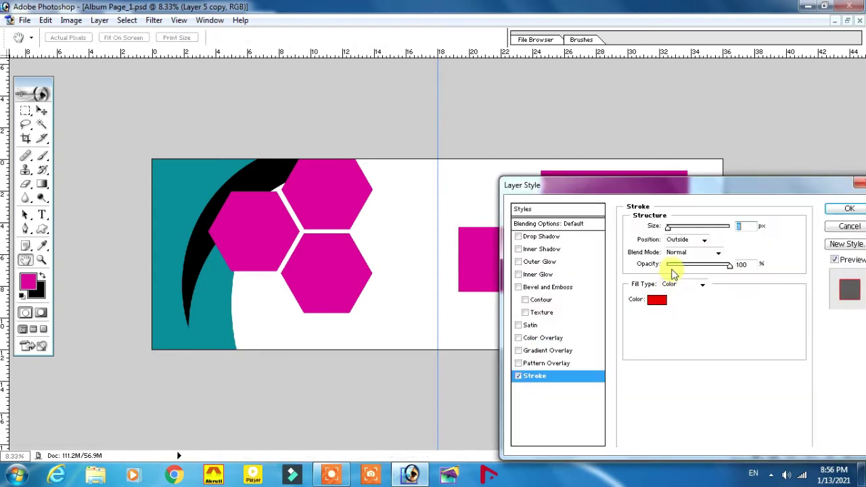
{"action": "left_click", "coordinate": [657, 300]}
{"action": "left_click_drag", "start_coordinate": [559, 163], "coordinate": [516, 112]}
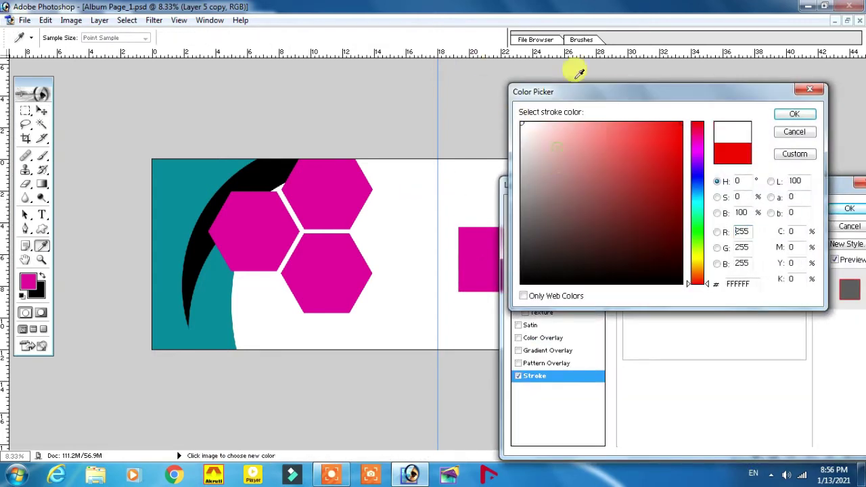
{"action": "left_click", "coordinate": [782, 115]}
{"action": "left_click", "coordinate": [837, 214]}
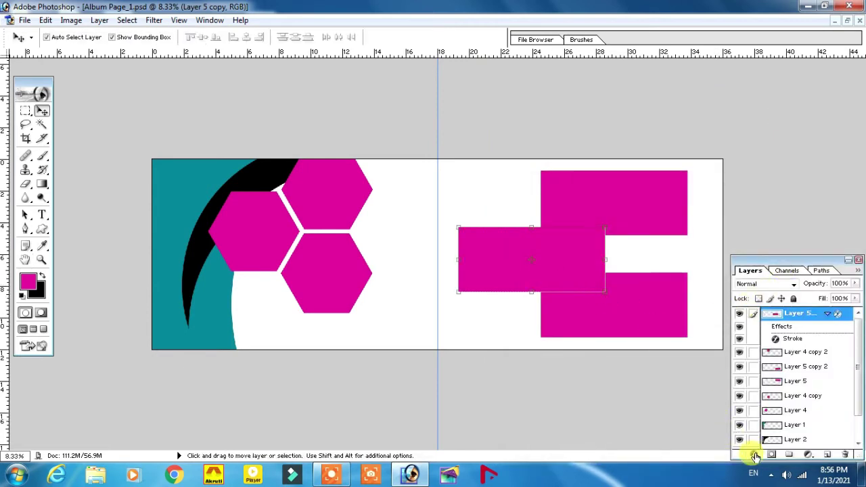
- Increase the stroke size to 6 px and collapse the Layers palette
{"action": "left_click", "coordinate": [756, 456]}
{"action": "left_click", "coordinate": [765, 444]}
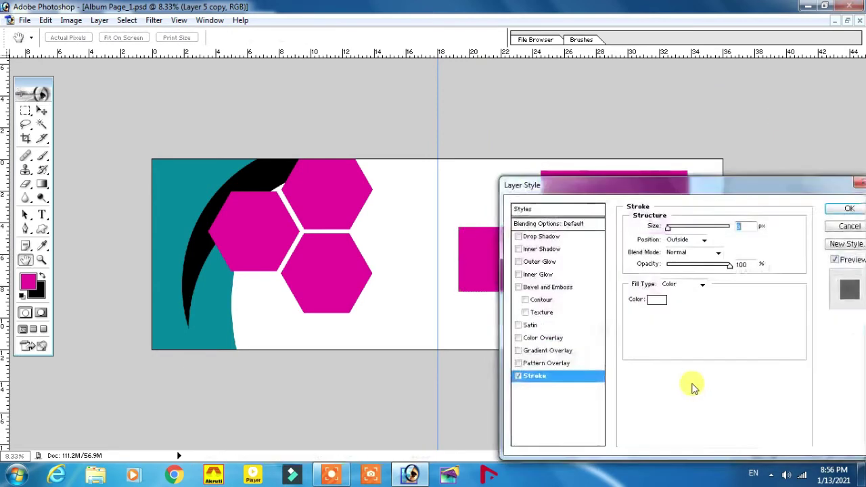
{"action": "key", "text": "Up"}
{"action": "key", "text": "Up"}
{"action": "key", "text": "Up"}
{"action": "left_click", "coordinate": [850, 208]}
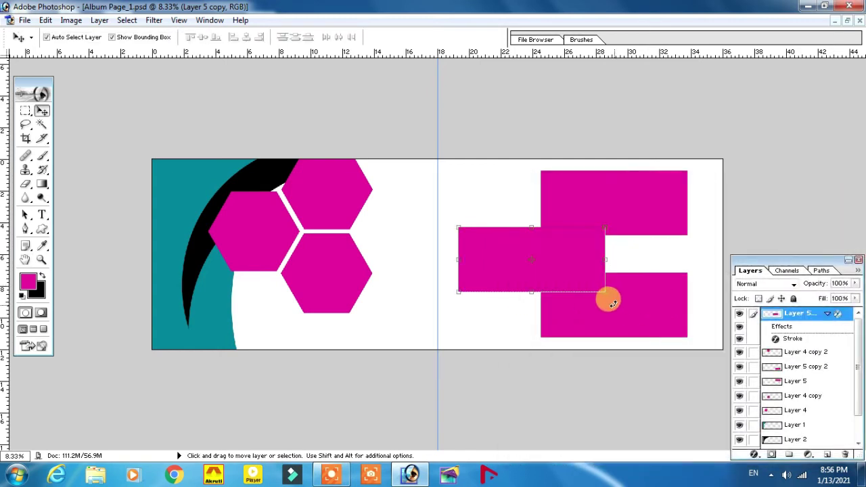
{"action": "key", "text": "ctrl+plus"}
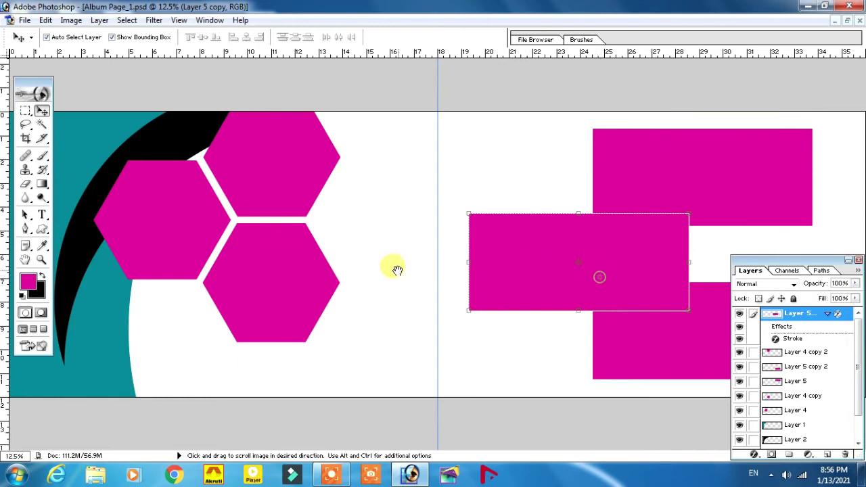
{"action": "double_click", "coordinate": [786, 262]}
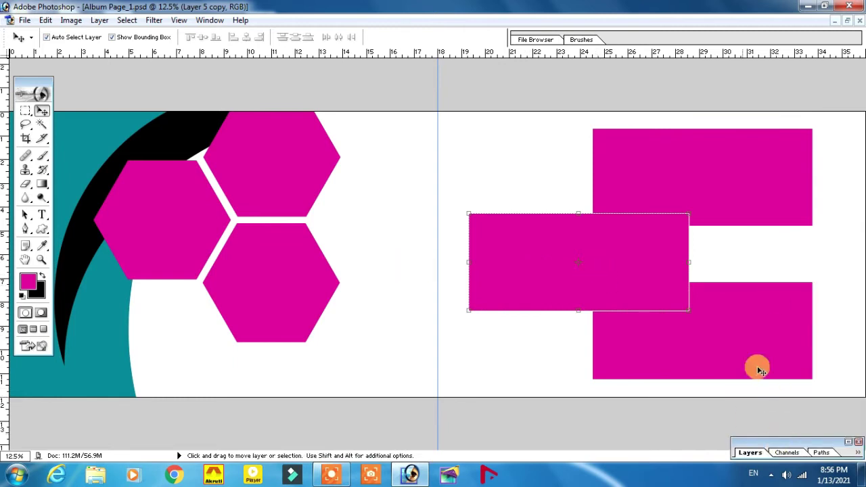
- Duplicate the lower hexagon, rotate the copy −30°, and move it onto the magenta rectangles
{"action": "key", "text": "ctrl+minus"}
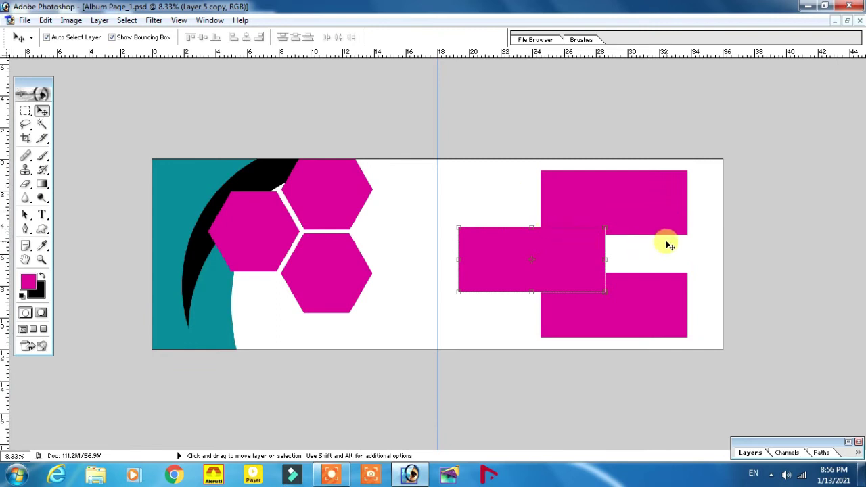
{"action": "key", "text": "ctrl+plus"}
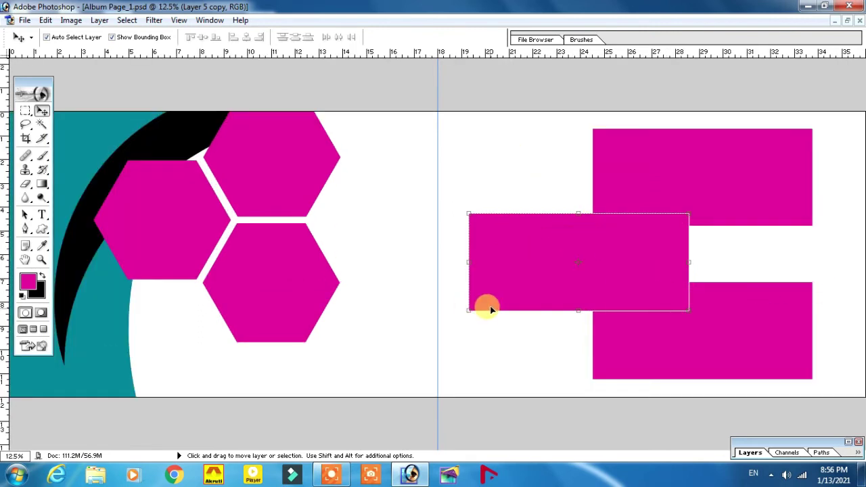
{"action": "left_click", "coordinate": [287, 303]}
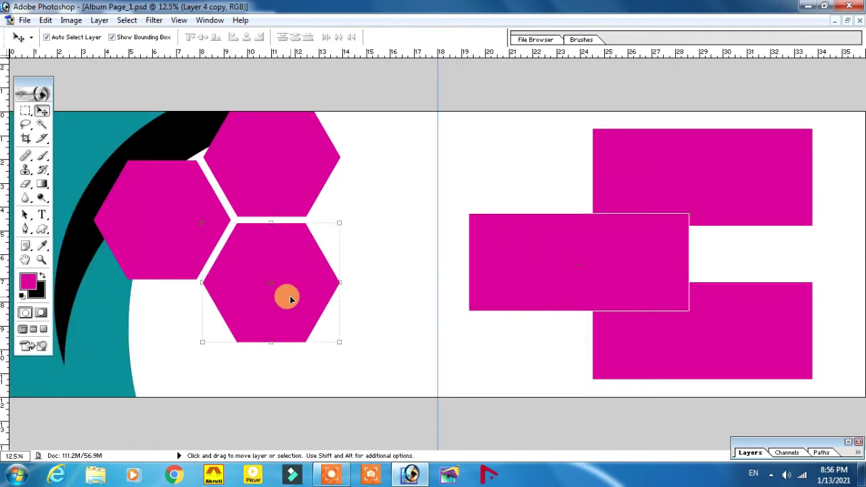
{"action": "key", "text": "ctrl+minus"}
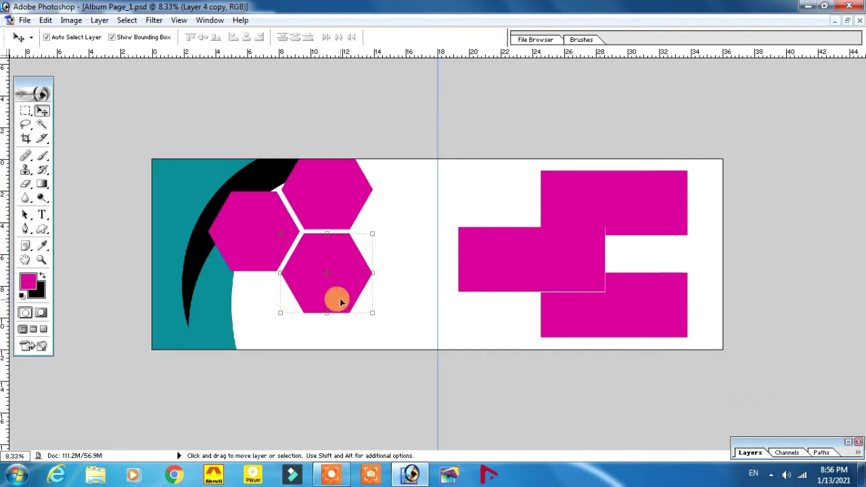
{"action": "left_click_drag", "start_coordinate": [328, 299], "coordinate": [398, 311]}
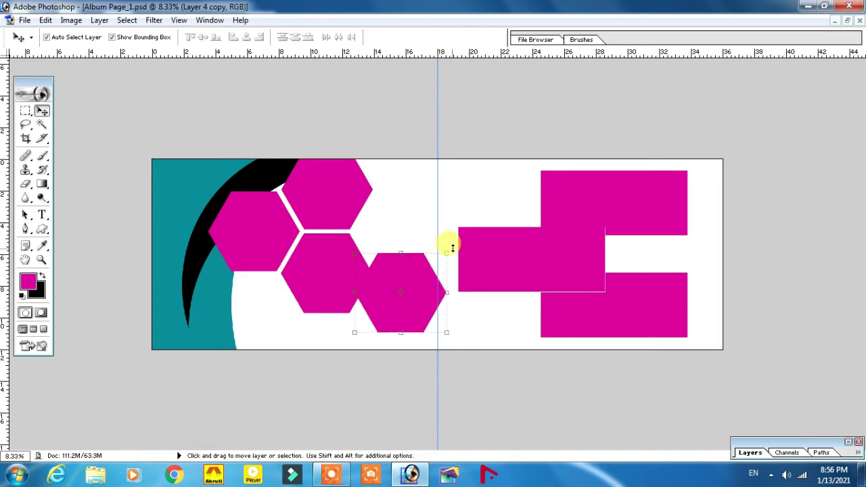
{"action": "left_click_drag", "start_coordinate": [452, 242], "coordinate": [416, 229]}
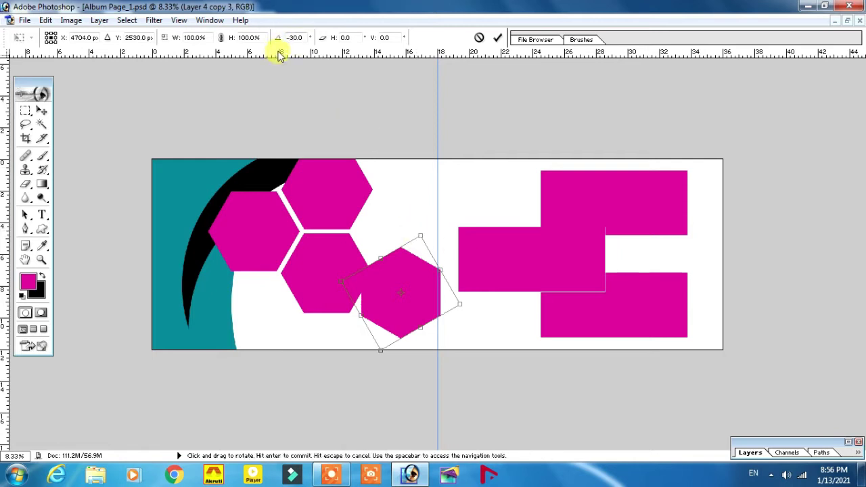
{"action": "double_click", "coordinate": [420, 276]}
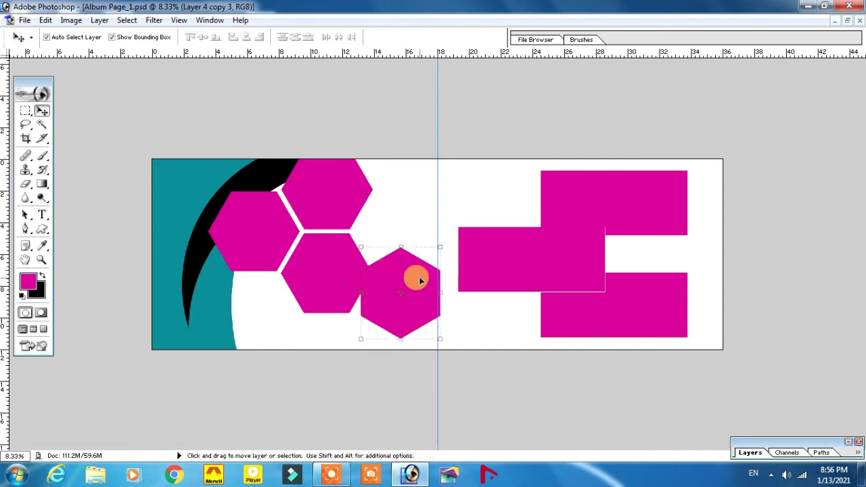
{"action": "left_click_drag", "start_coordinate": [407, 273], "coordinate": [670, 236]}
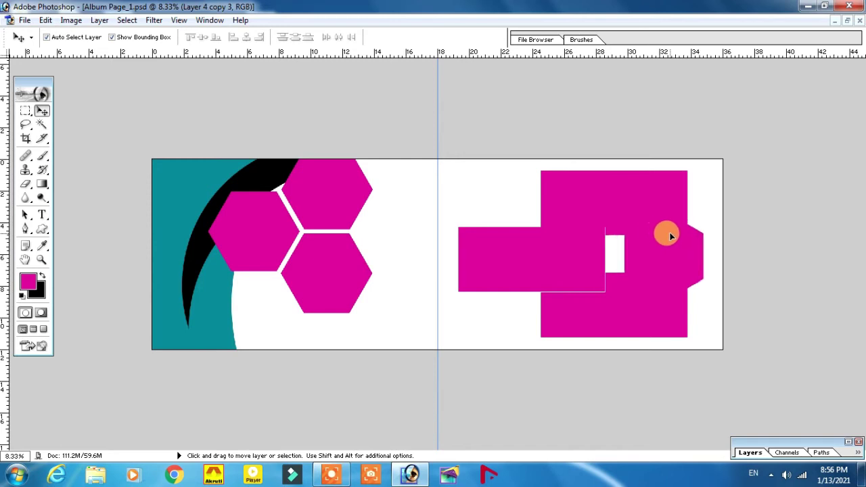
- Give the right-hand hexagon (Layer 4 copy 3) a white outside stroke and bring it to the front
{"action": "left_click", "coordinate": [849, 442]}
{"action": "left_click", "coordinate": [784, 459]}
{"action": "left_click", "coordinate": [772, 443]}
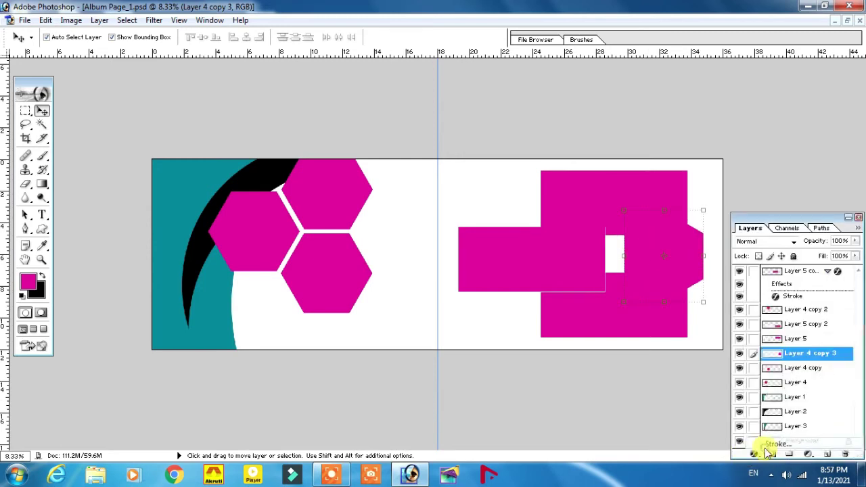
{"action": "left_click", "coordinate": [657, 300]}
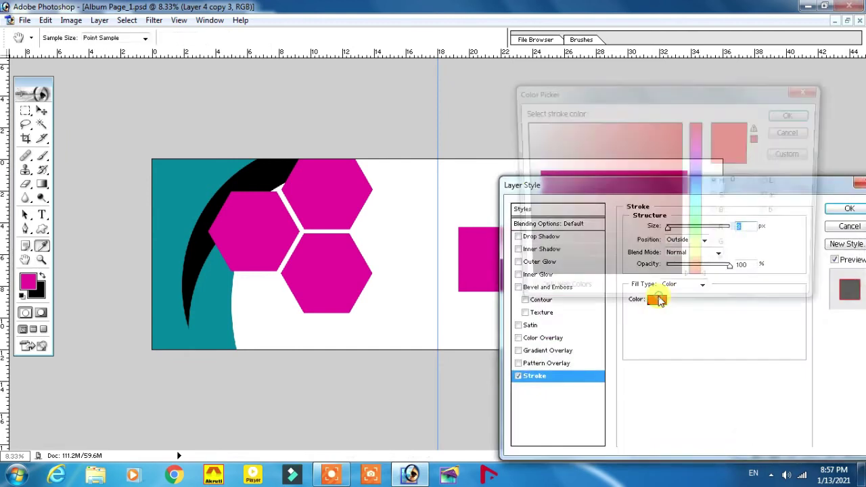
{"action": "left_click", "coordinate": [794, 114]}
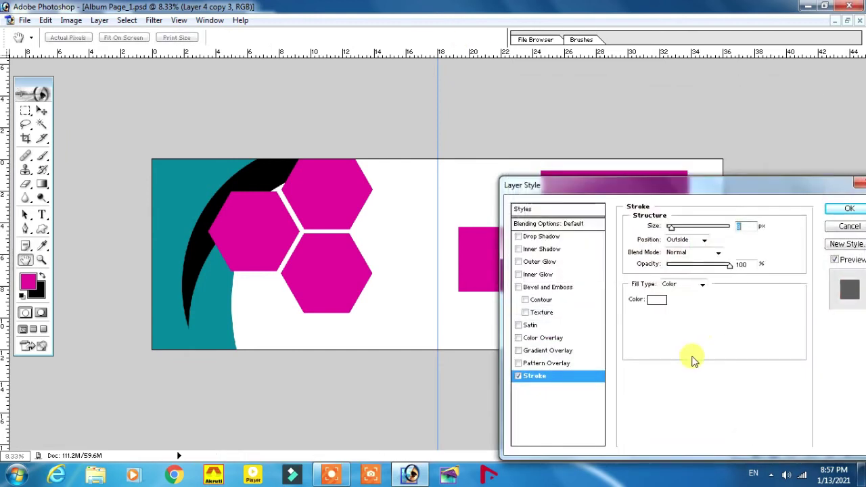
{"action": "left_click", "coordinate": [849, 208]}
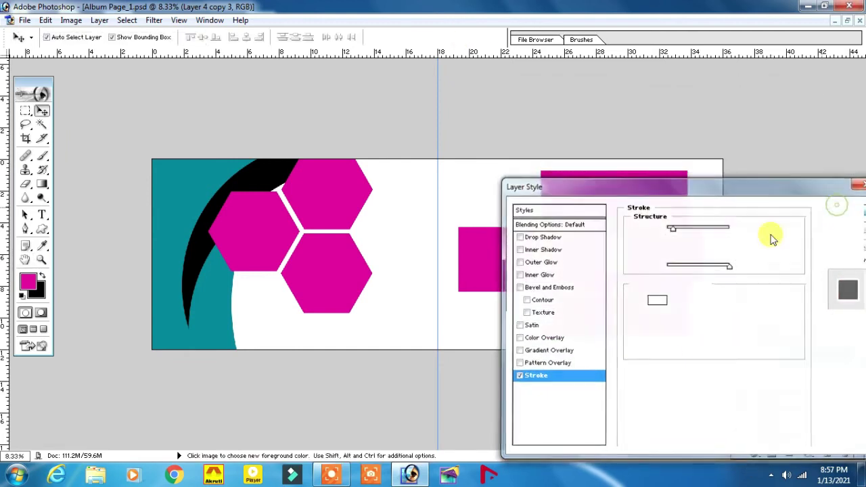
{"action": "left_click", "coordinate": [757, 456]}
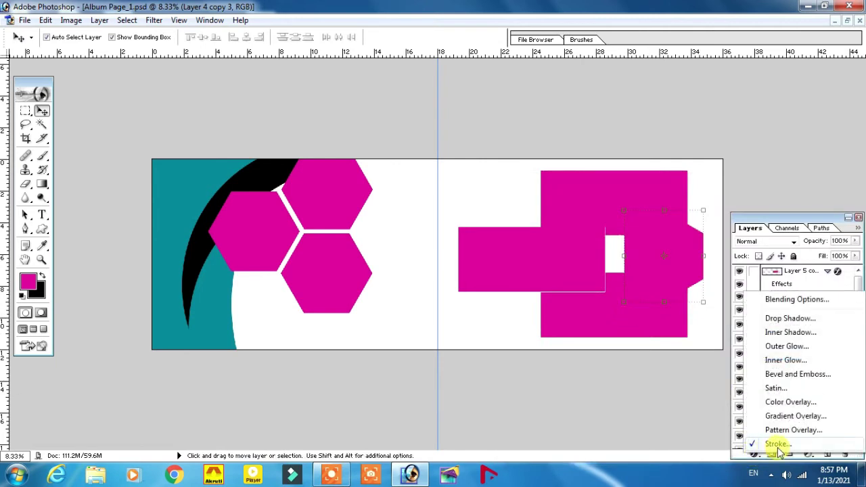
{"action": "left_click", "coordinate": [776, 445]}
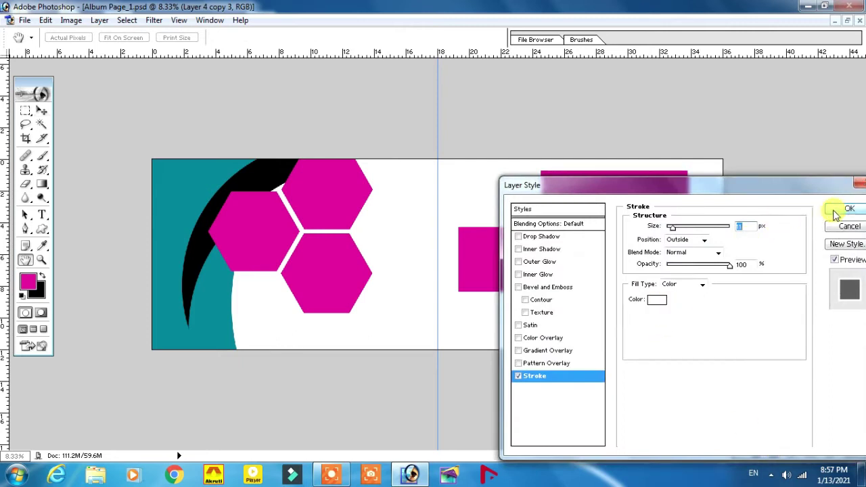
{"action": "left_click", "coordinate": [849, 208]}
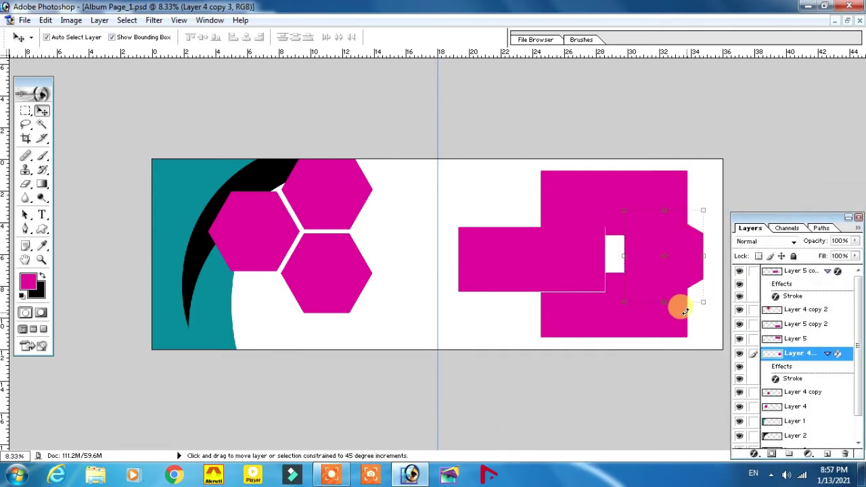
{"action": "key", "text": "ctrl+shift+bracketright"}
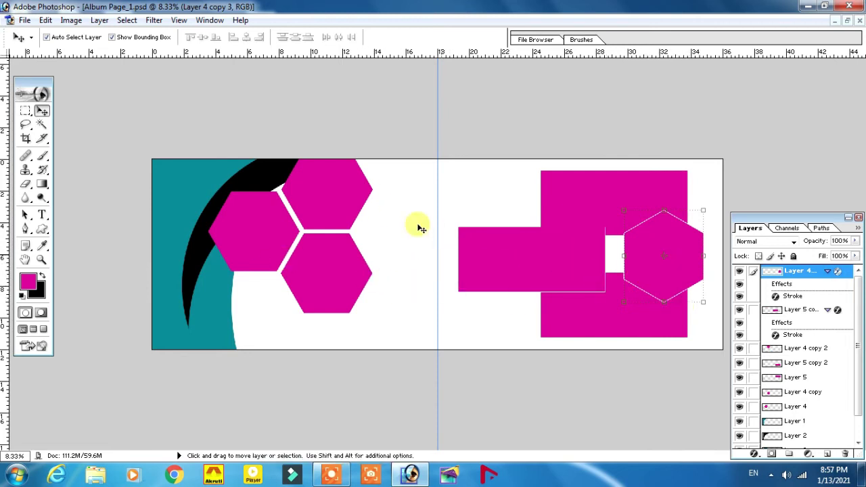
- Add a horizontal guide across the middle of the page
{"action": "key", "text": "ctrl+a"}
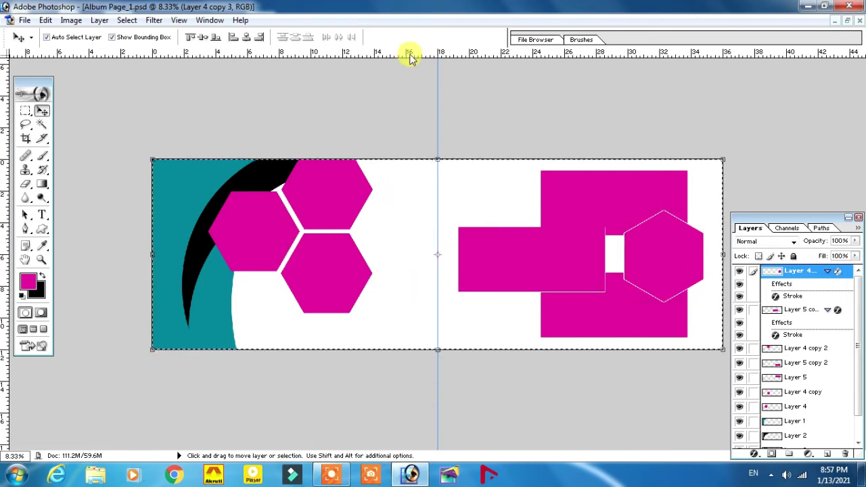
{"action": "left_click_drag", "start_coordinate": [411, 53], "coordinate": [416, 256]}
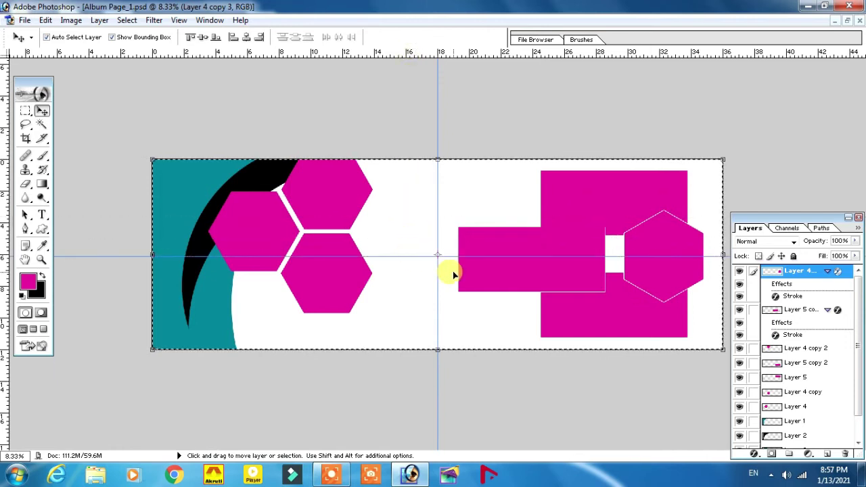
{"action": "key", "text": "ctrl+d"}
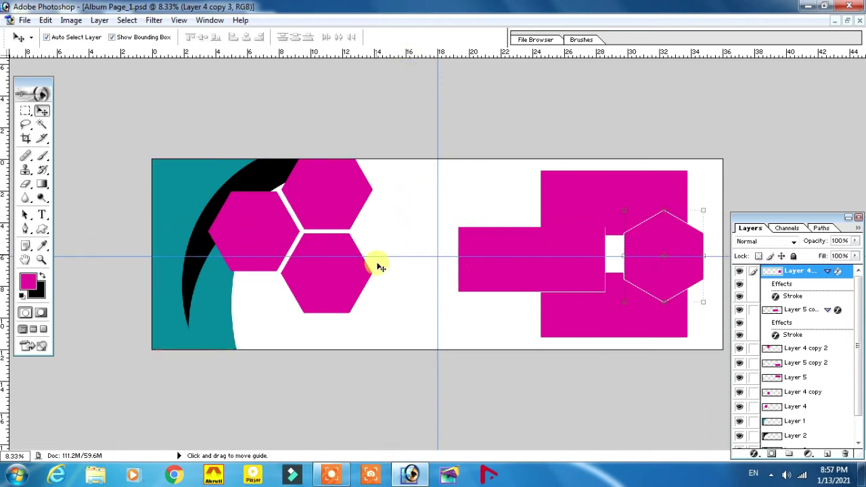
- Move the white-stroked hexagon right against the page's right edge
{"action": "left_click", "coordinate": [667, 242]}
{"action": "left_click_drag", "start_coordinate": [669, 239], "coordinate": [682, 237]}
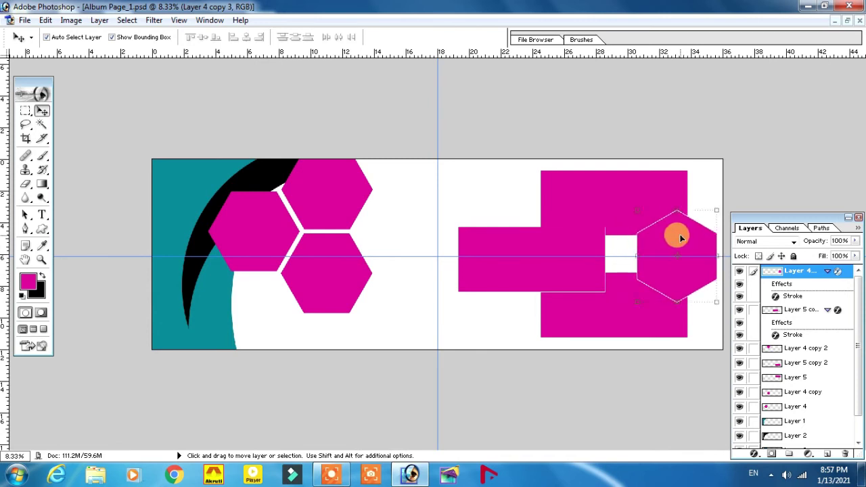
{"action": "left_click", "coordinate": [586, 198]}
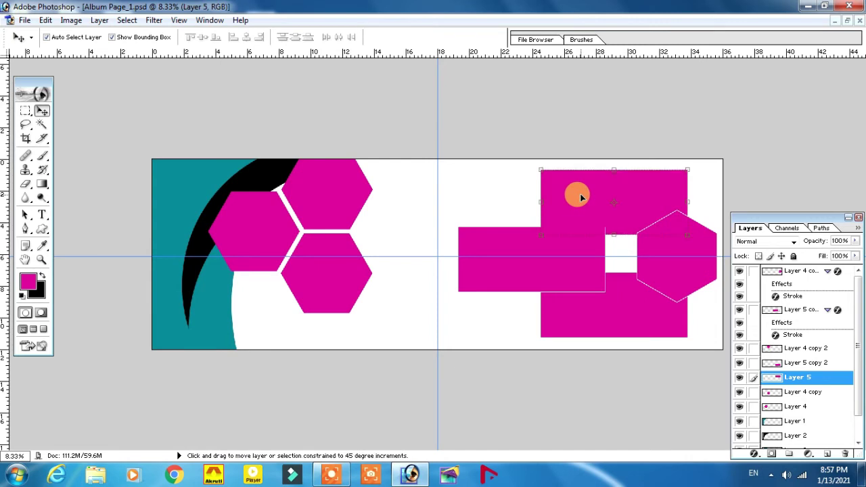
{"action": "left_click", "coordinate": [608, 325]}
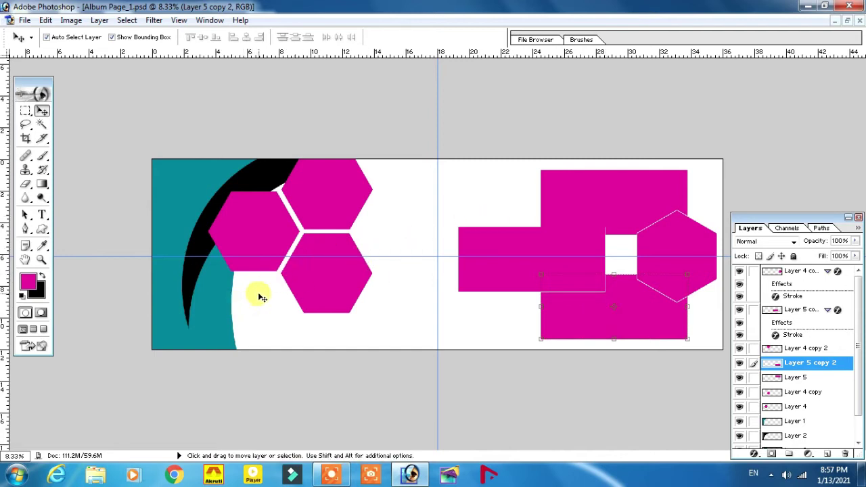
{"action": "left_click", "coordinate": [310, 280]}
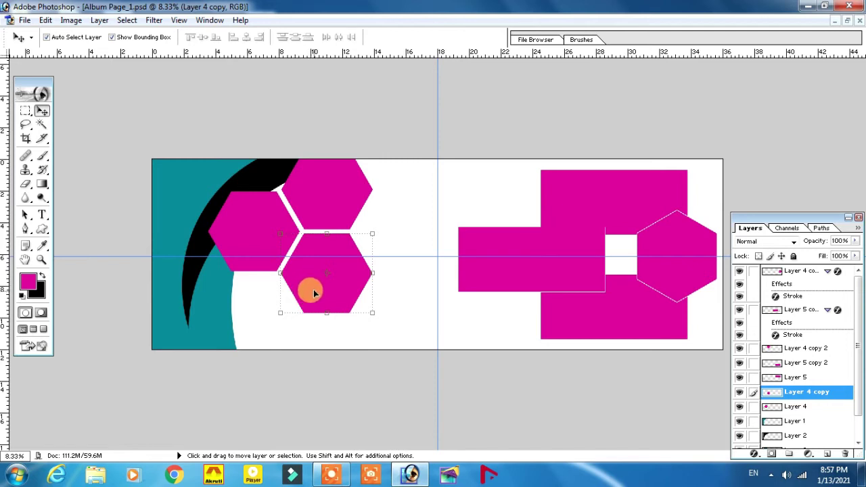
- Link the three left hexagons, nudge them down, and scale them to about 93%
{"action": "left_click", "coordinate": [248, 230], "text": "shift"}
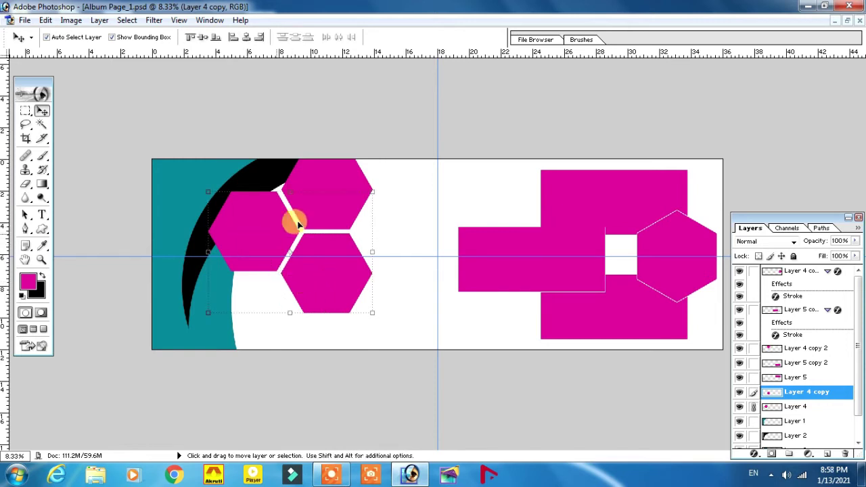
{"action": "left_click", "coordinate": [338, 169], "text": "shift"}
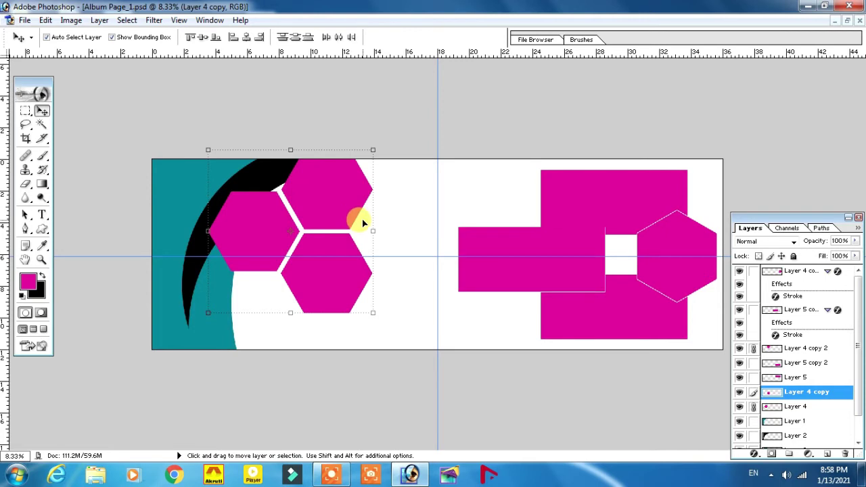
{"action": "key", "text": "shift+Down"}
{"action": "key", "text": "shift+Down"}
{"action": "key", "text": "shift+Down"}
{"action": "key", "text": "shift+Down"}
{"action": "key", "text": "shift+Down"}
{"action": "key", "text": "shift+Down"}
{"action": "key", "text": "shift+Down"}
{"action": "key", "text": "shift+Down"}
{"action": "key", "text": "shift+Down"}
{"action": "key", "text": "shift+Down"}
{"action": "key", "text": "shift+Down"}
{"action": "key", "text": "shift+Down"}
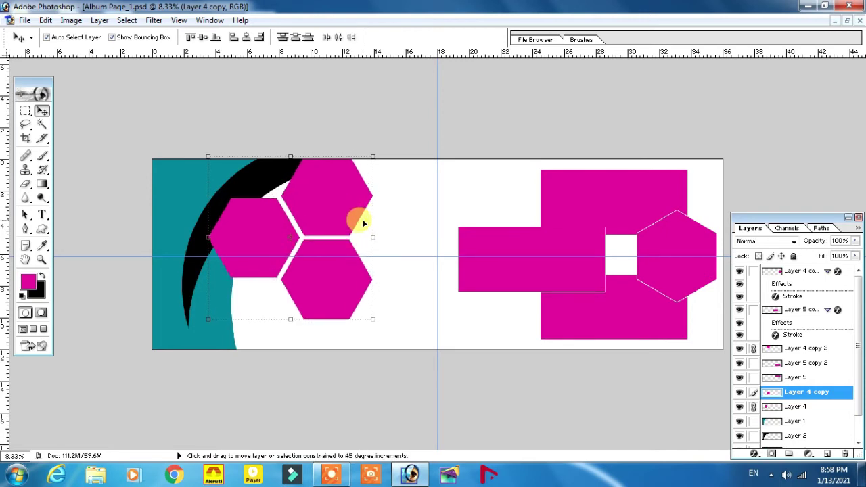
{"action": "key", "text": "ctrl+t"}
{"action": "left_click_drag", "start_coordinate": [373, 156], "coordinate": [366, 166]}
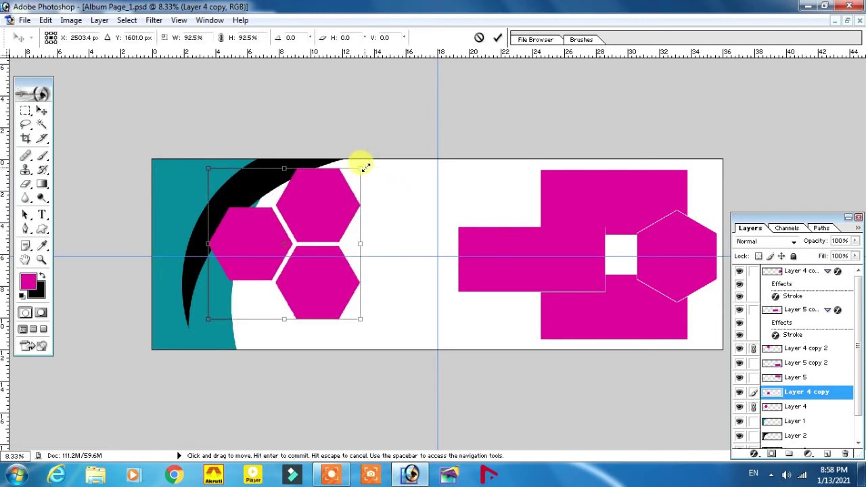
{"action": "double_click", "coordinate": [341, 196]}
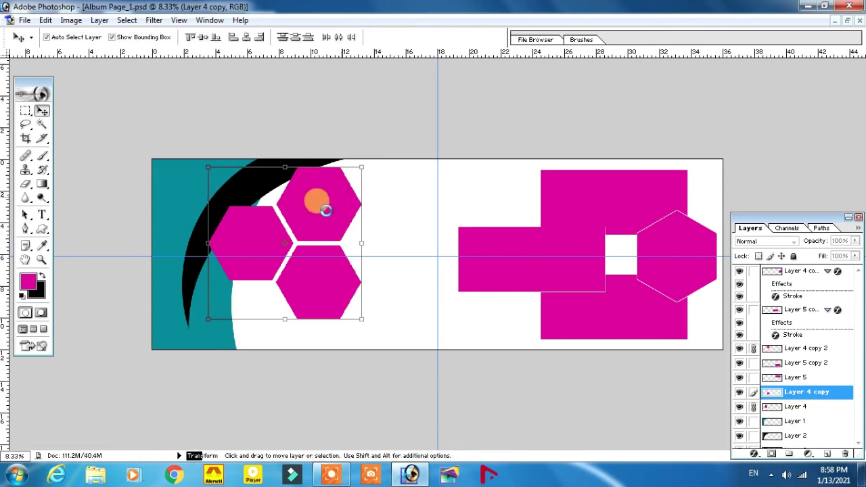
{"action": "left_click_drag", "start_coordinate": [325, 214], "coordinate": [321, 224]}
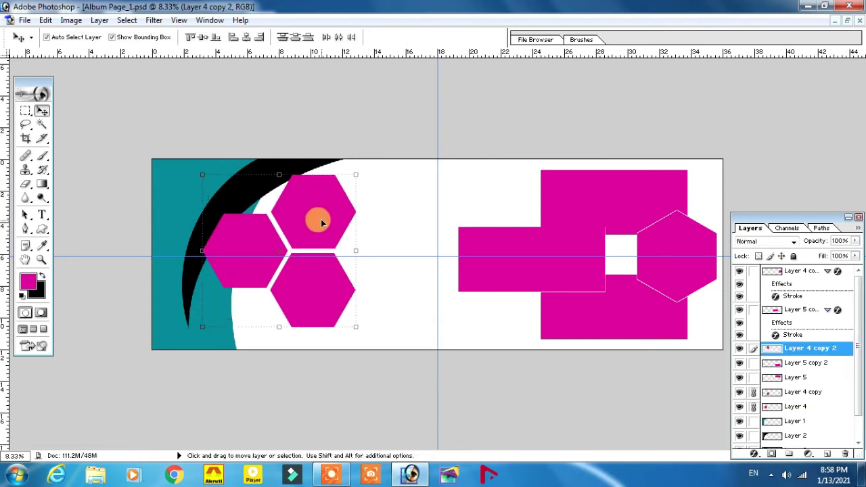
{"action": "left_click", "coordinate": [323, 223]}
- Zoom out and show the page in a smaller floating document window
{"action": "key", "text": "ctrl+minus"}
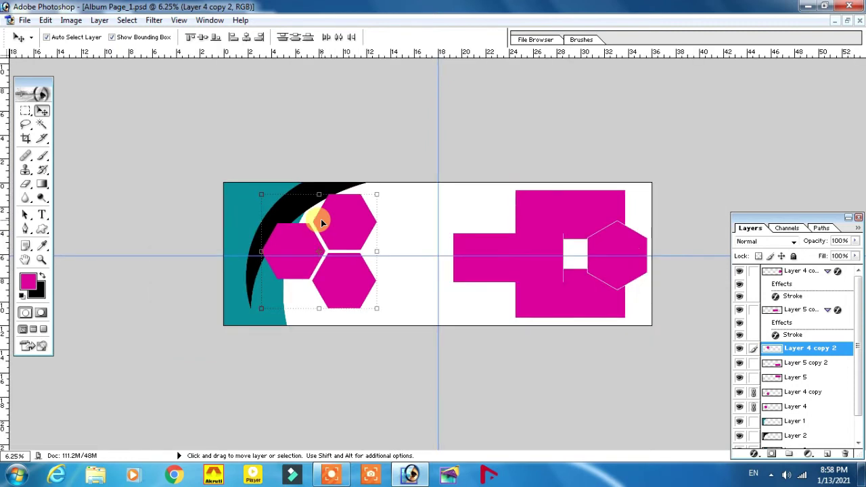
{"action": "left_click", "coordinate": [848, 20]}
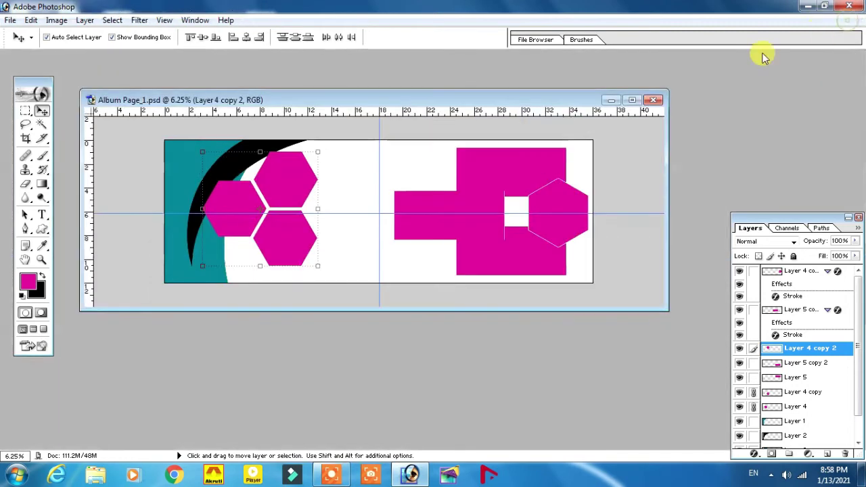
{"action": "left_click_drag", "start_coordinate": [441, 100], "coordinate": [462, 88]}
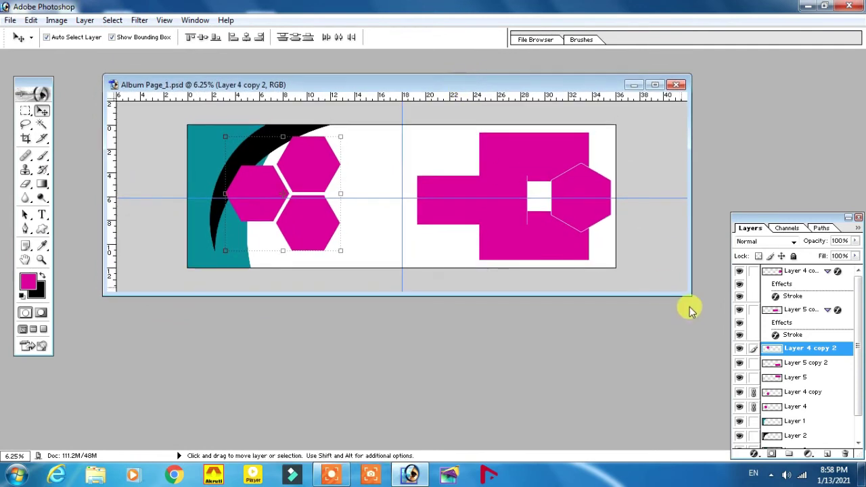
{"action": "mouse_move", "coordinate": [689, 294]}
{"action": "left_mouse_down"}
{"action": "mouse_move", "coordinate": [548, 272]}
{"action": "mouse_move", "coordinate": [558, 268]}
{"action": "left_mouse_up"}
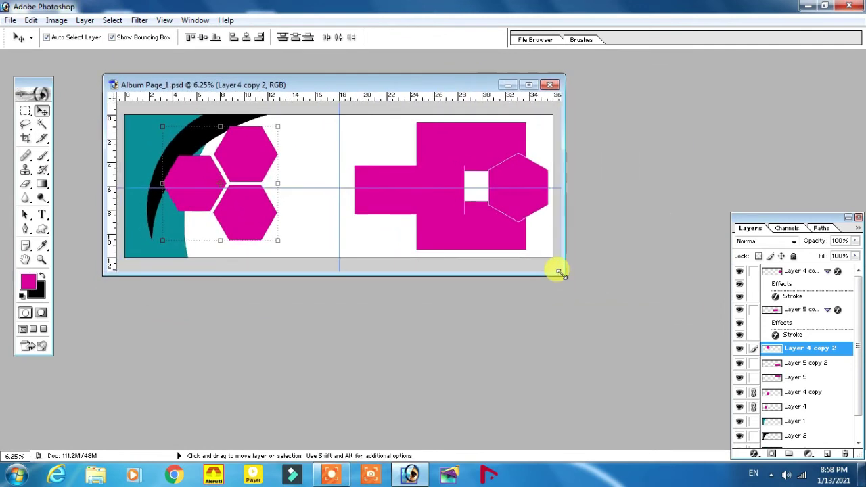
- Open every photo in the Wedding Pics folder, including pexels-viresh-studio-1444441.jpg
{"action": "double_click", "coordinate": [501, 335]}
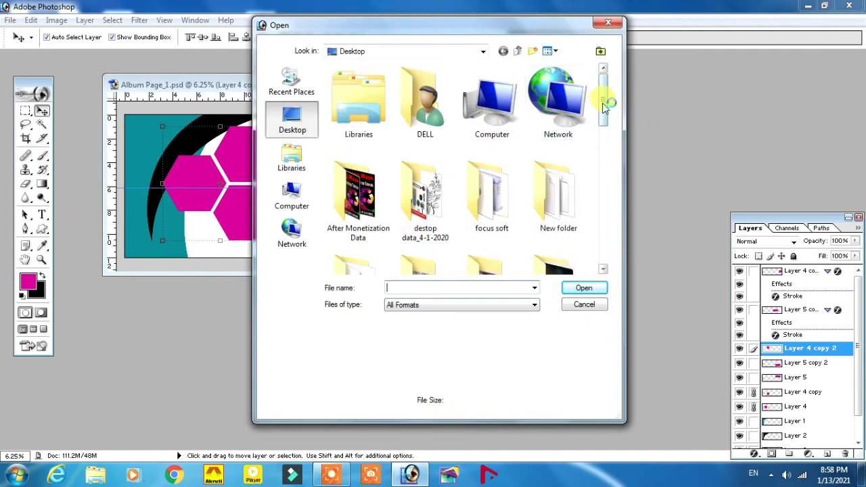
{"action": "left_click_drag", "start_coordinate": [603, 108], "coordinate": [605, 170]}
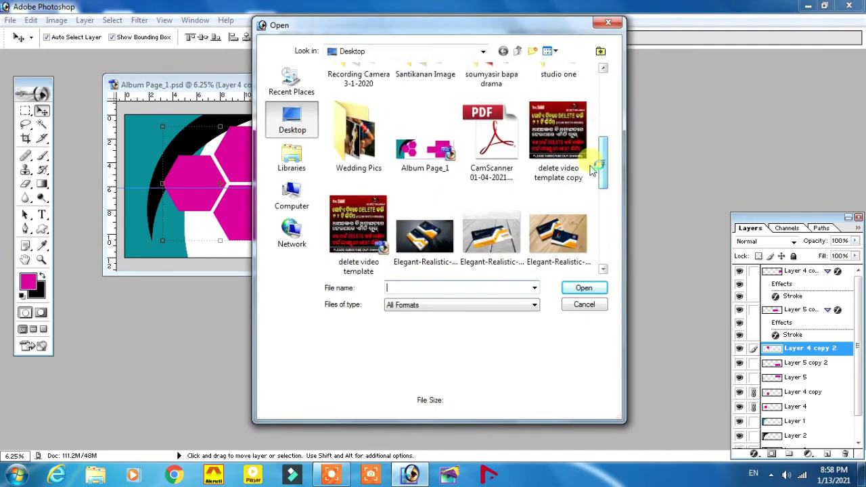
{"action": "double_click", "coordinate": [358, 136]}
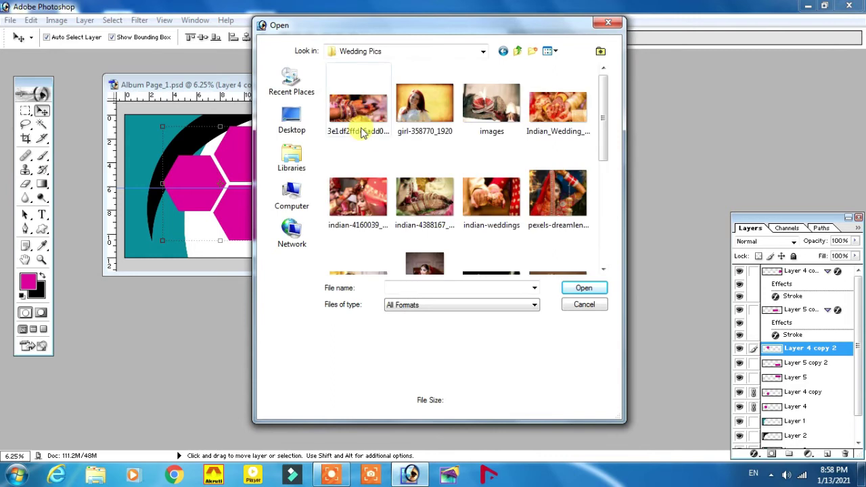
{"action": "scroll", "coordinate": [460, 179], "scroll_direction": "down", "scroll_amount": 5}
{"action": "key", "text": "ctrl+a"}
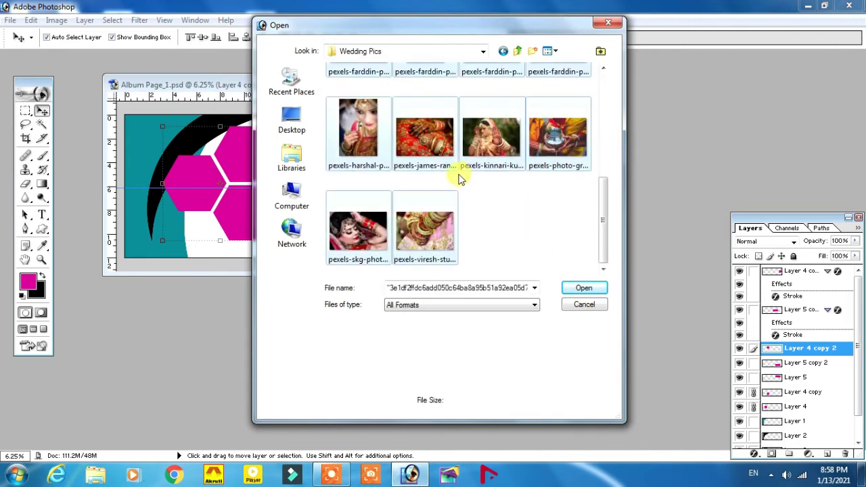
{"action": "left_click", "coordinate": [581, 288]}
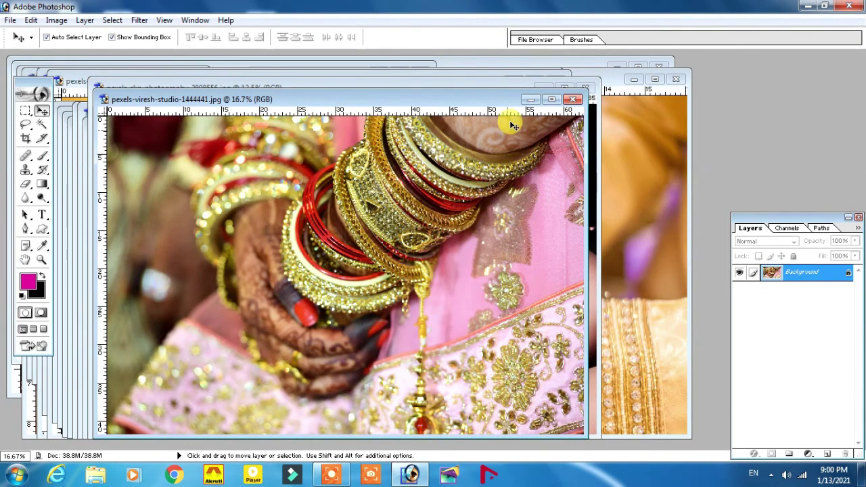
{"action": "left_click", "coordinate": [529, 100]}
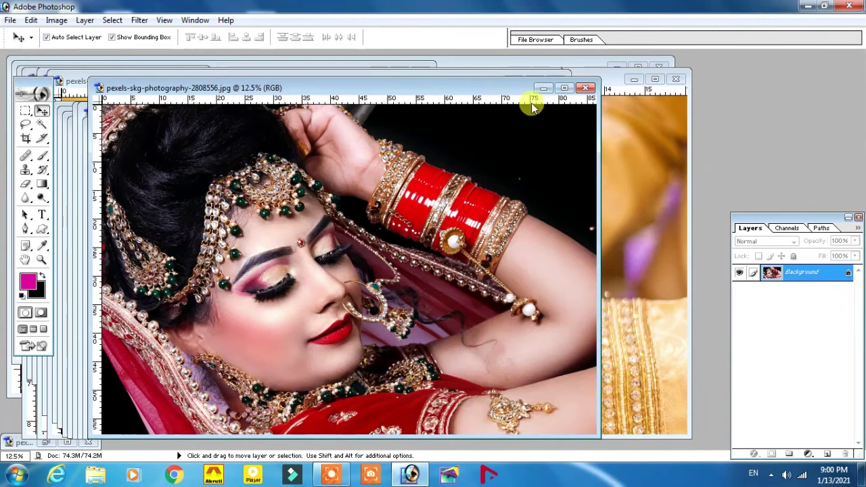
{"action": "left_click", "coordinate": [541, 91]}
{"action": "left_click", "coordinate": [474, 125]}
{"action": "left_click", "coordinate": [477, 119]}
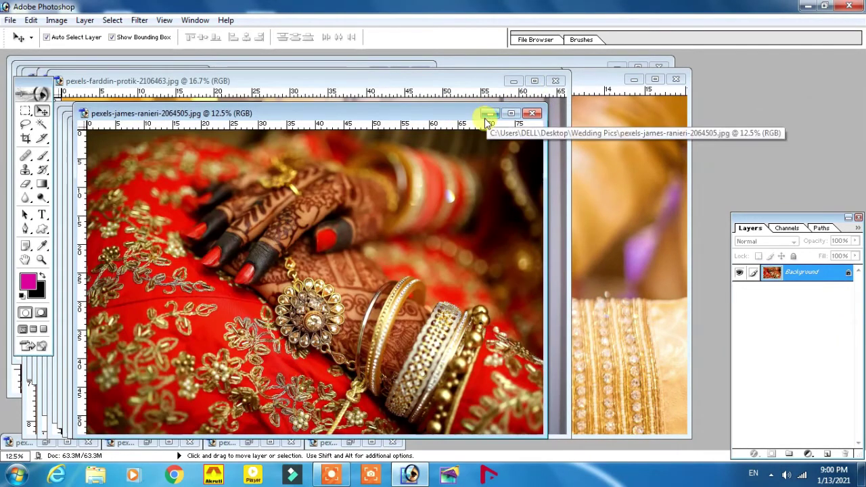
{"action": "left_click_drag", "start_coordinate": [479, 116], "coordinate": [774, 93]}
{"action": "left_click", "coordinate": [221, 128]}
{"action": "left_click", "coordinate": [463, 123]}
{"action": "left_click", "coordinate": [460, 117]}
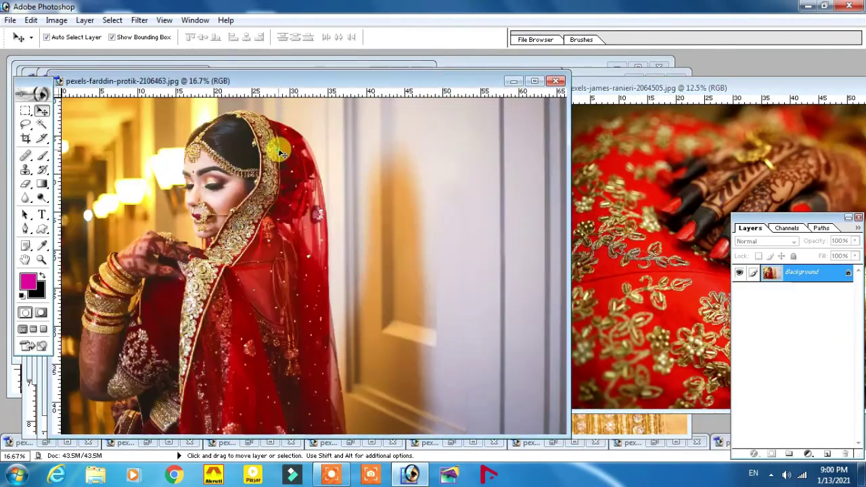
{"action": "left_click", "coordinate": [513, 91]}
{"action": "left_click_drag", "start_coordinate": [396, 80], "coordinate": [784, 124]}
{"action": "left_click", "coordinate": [413, 91]}
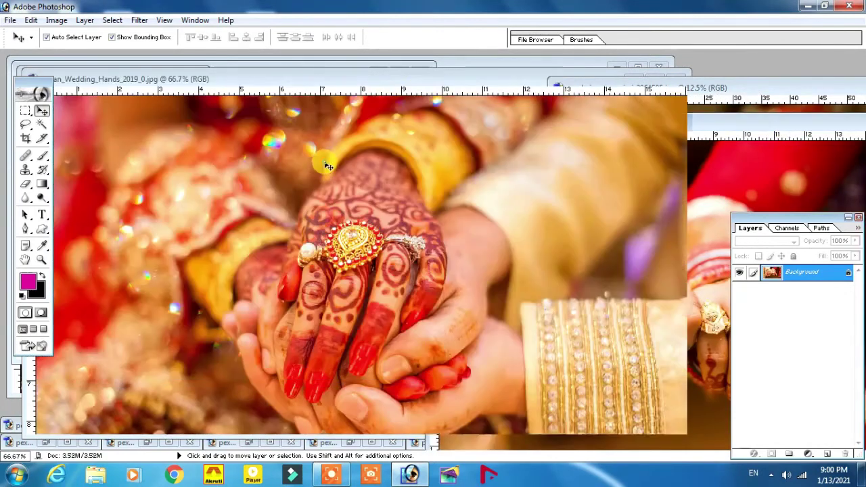
{"action": "left_click", "coordinate": [643, 83]}
{"action": "left_click", "coordinate": [152, 76]}
- Arrange the mehndi-hands and james-ranieri windows beside the album and bring Album Page_1 forward
{"action": "left_click_drag", "start_coordinate": [362, 78], "coordinate": [489, 215]}
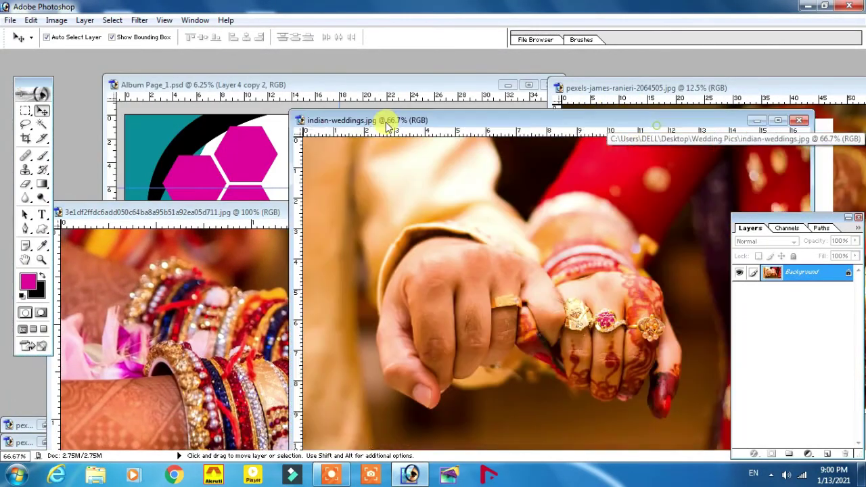
{"action": "left_click_drag", "start_coordinate": [635, 122], "coordinate": [314, 109]}
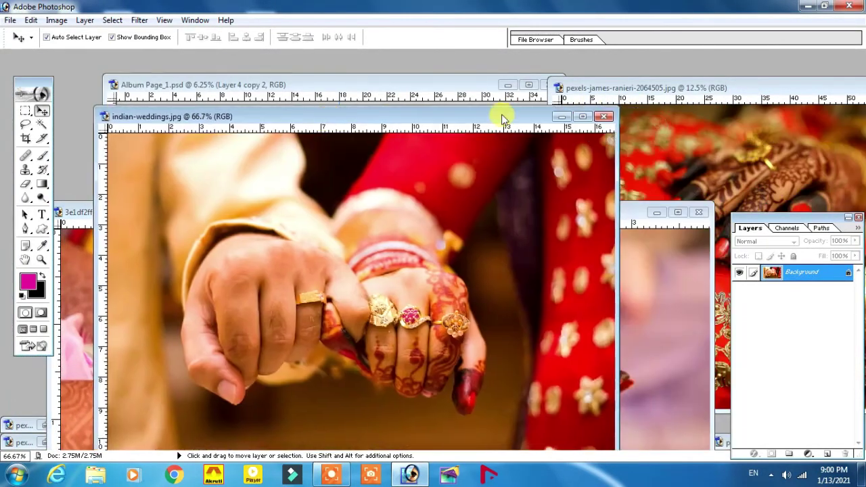
{"action": "left_click", "coordinate": [561, 112]}
{"action": "left_click", "coordinate": [647, 94]}
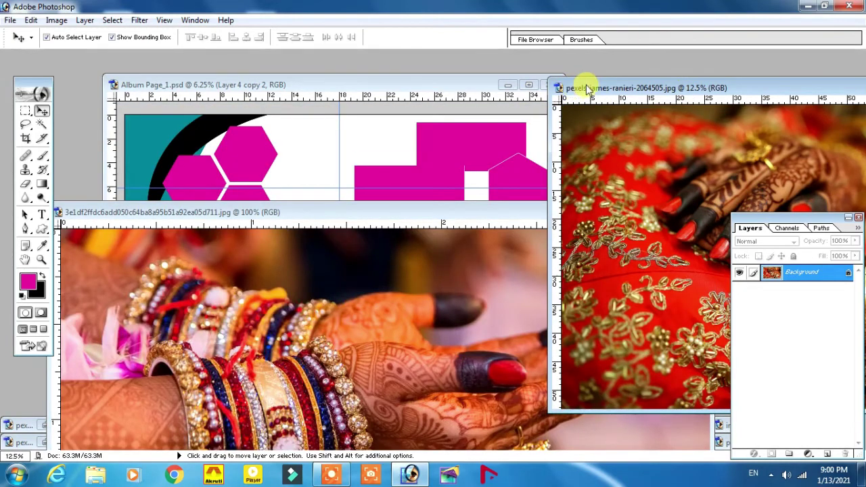
{"action": "left_click_drag", "start_coordinate": [576, 87], "coordinate": [687, 93]}
{"action": "left_click", "coordinate": [364, 91]}
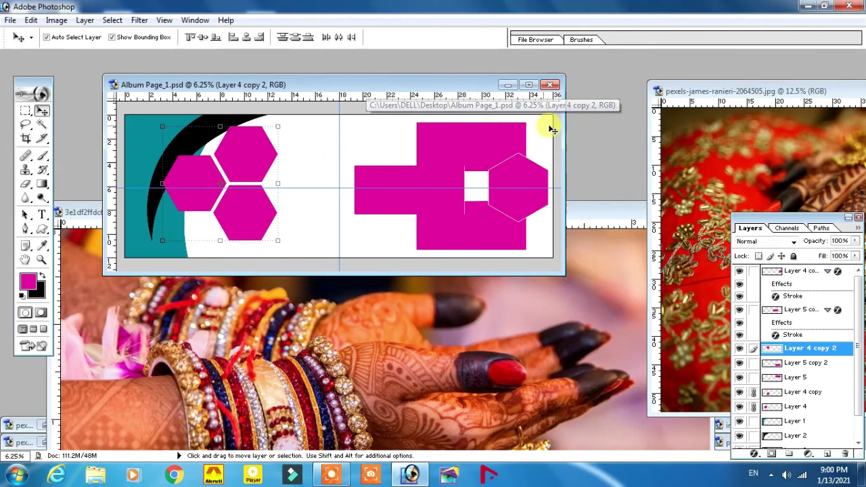
- Copy the mehndi-hands photo into the album page as a new layer, then minimize its window
{"action": "left_click", "coordinate": [332, 338]}
{"action": "mouse_move", "coordinate": [352, 209]}
{"action": "left_mouse_down"}
{"action": "mouse_move", "coordinate": [353, 84]}
{"action": "mouse_move", "coordinate": [345, 271]}
{"action": "left_mouse_up"}
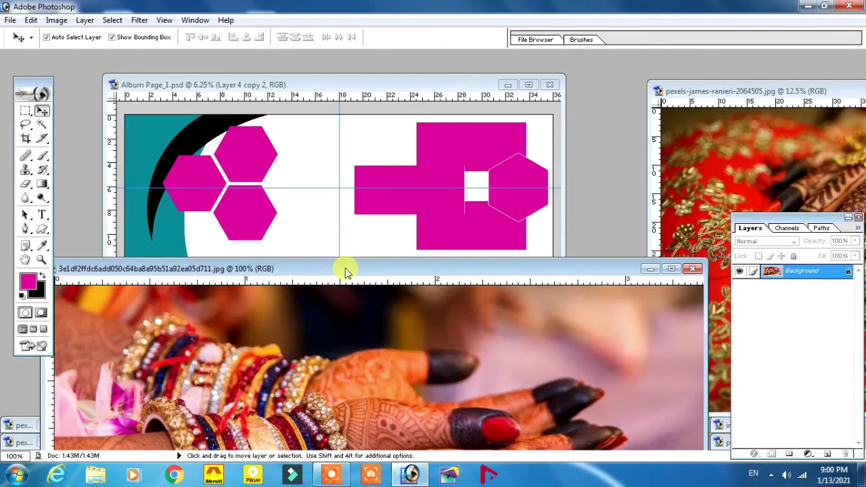
{"action": "left_click_drag", "start_coordinate": [318, 323], "coordinate": [309, 176]}
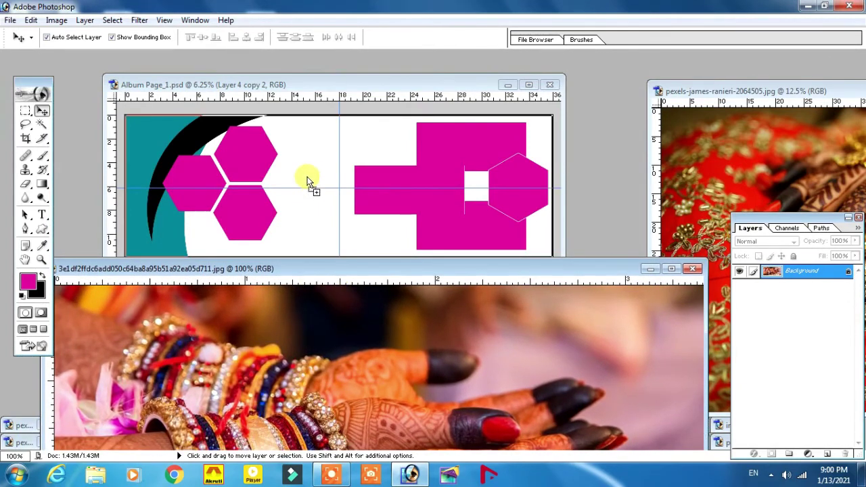
{"action": "left_click", "coordinate": [337, 325]}
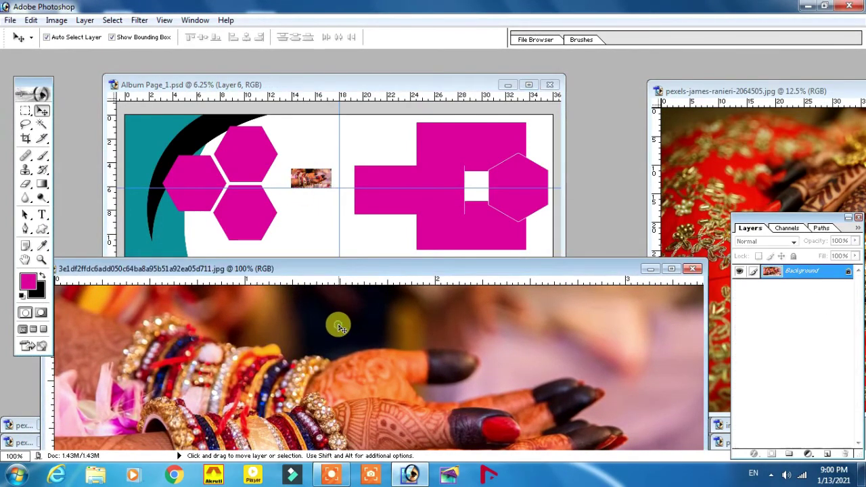
{"action": "left_click", "coordinate": [649, 269]}
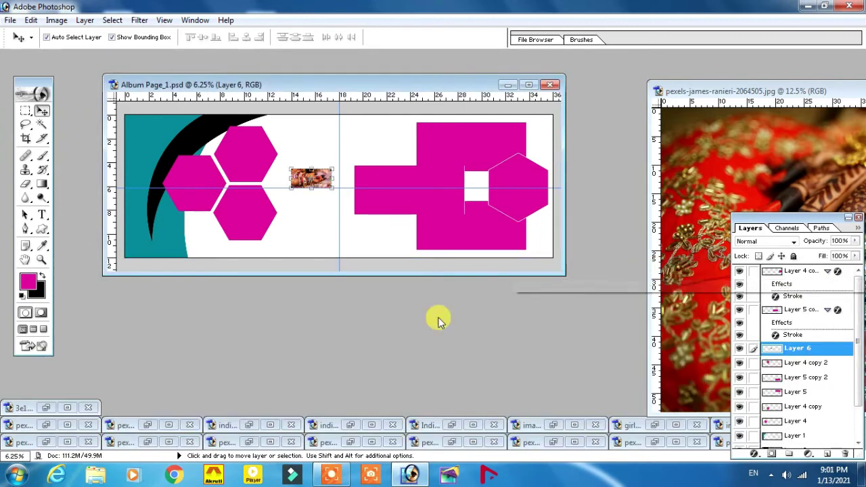
- Enlarge the photo to 113.5% across most of the page and move its layer down one step
{"action": "left_click", "coordinate": [331, 192]}
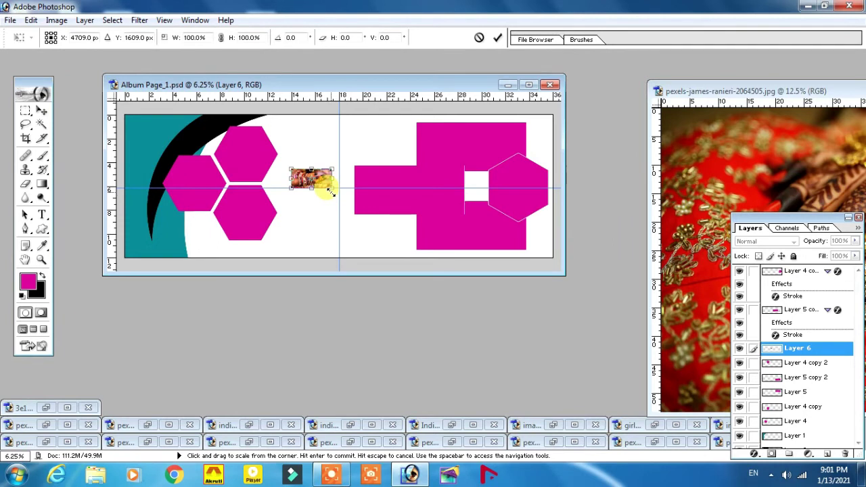
{"action": "left_click_drag", "start_coordinate": [330, 192], "coordinate": [486, 243]}
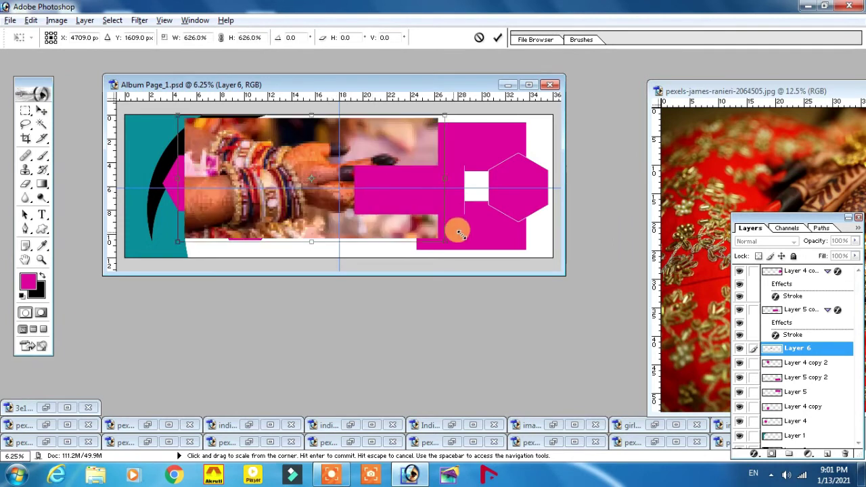
{"action": "key", "text": "Return"}
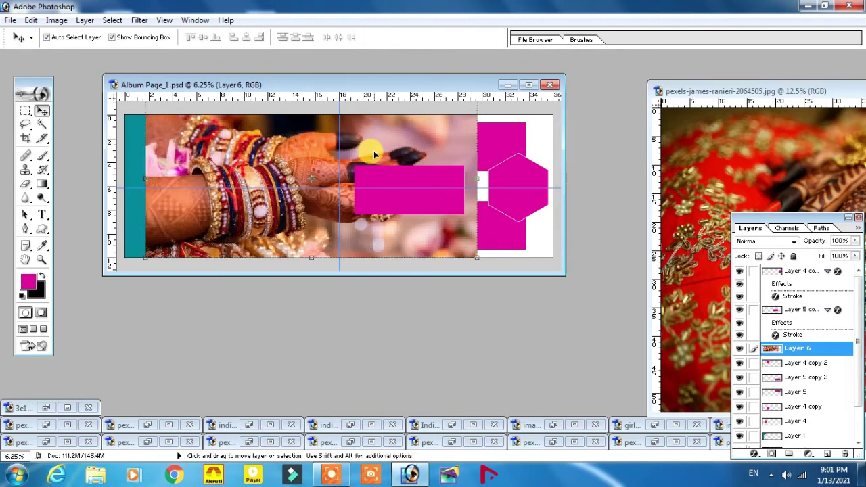
{"action": "left_click_drag", "start_coordinate": [372, 152], "coordinate": [440, 151]}
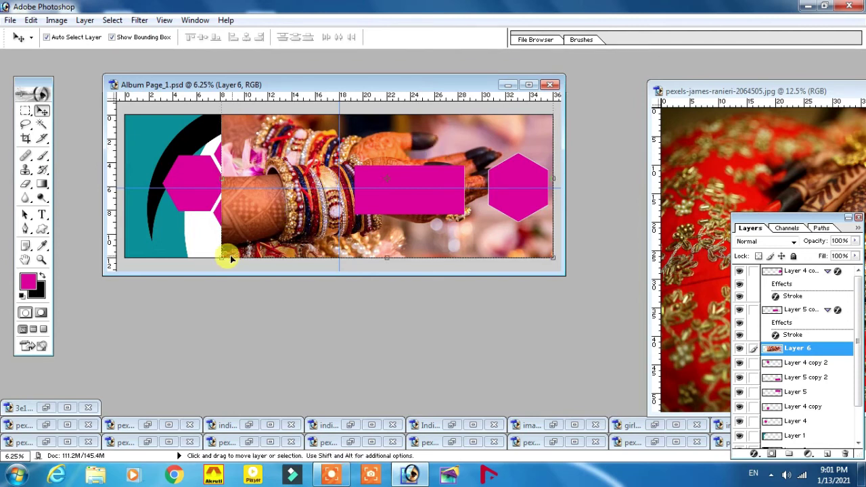
{"action": "left_click_drag", "start_coordinate": [224, 256], "coordinate": [177, 274]}
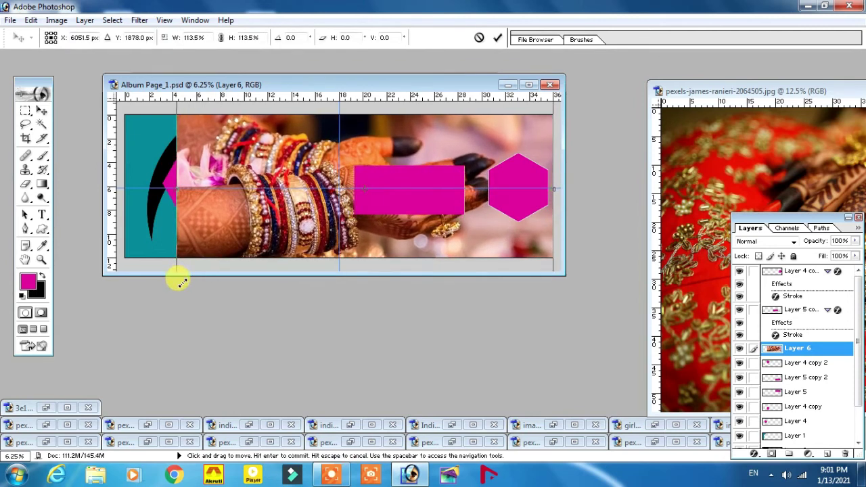
{"action": "double_click", "coordinate": [266, 152]}
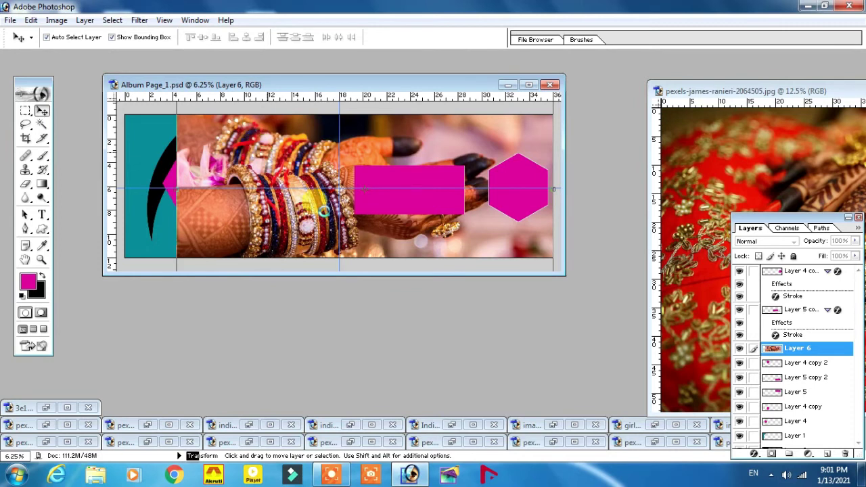
{"action": "key", "text": "ctrl+bracketleft"}
- Send Layer 6 to the bottom of the stack and slide the hands photo left beneath the shapes
{"action": "key", "text": "ctrl+bracketleft"}
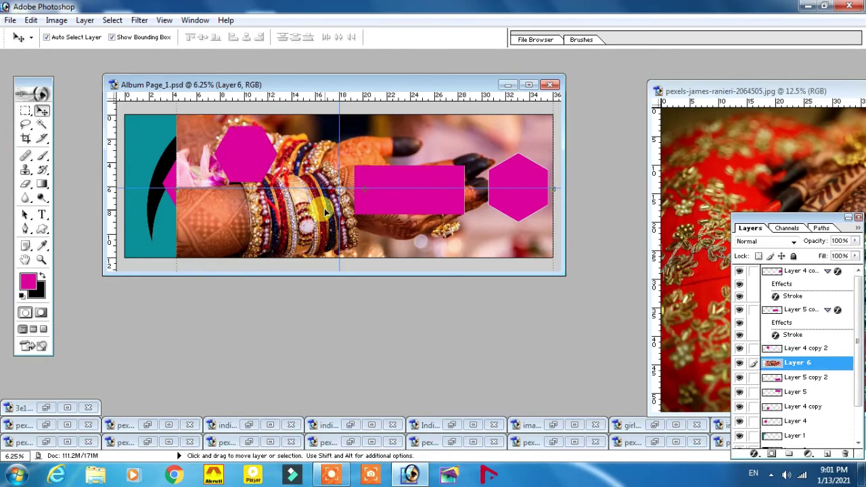
{"action": "key", "text": "ctrl+bracketleft"}
{"action": "key", "text": "ctrl+shift+bracketleft"}
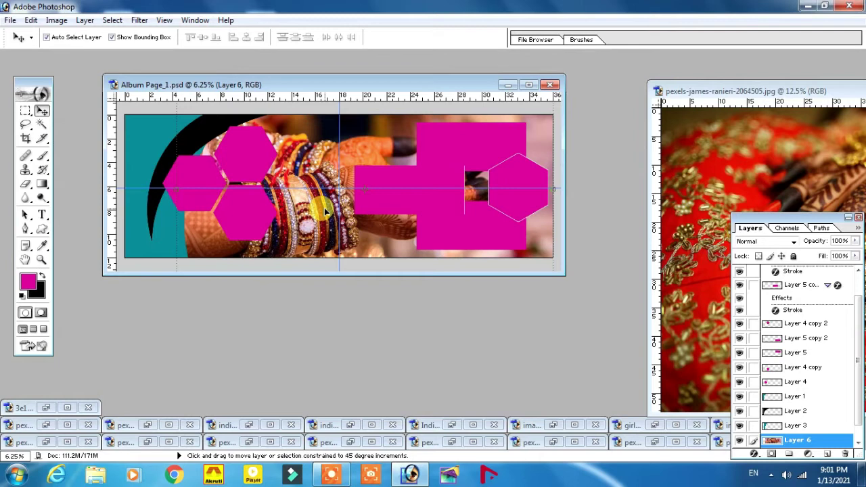
{"action": "key", "text": "ctrl+shift+bracketright"}
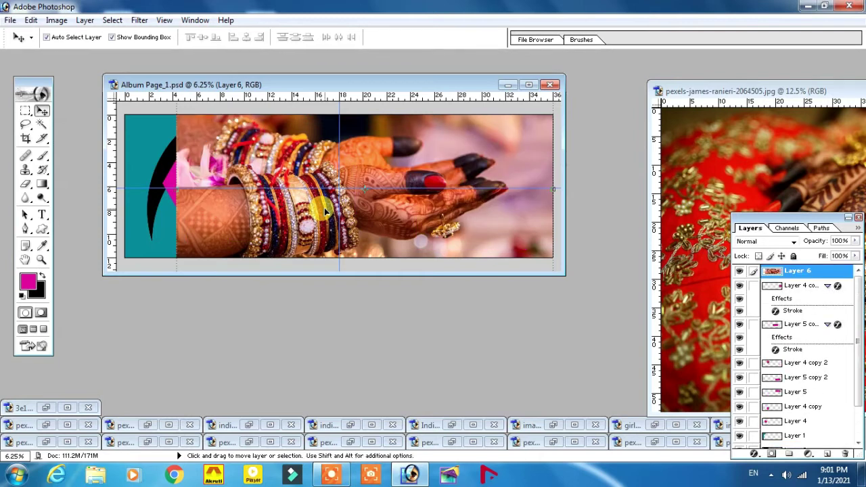
{"action": "key", "text": "shift"}
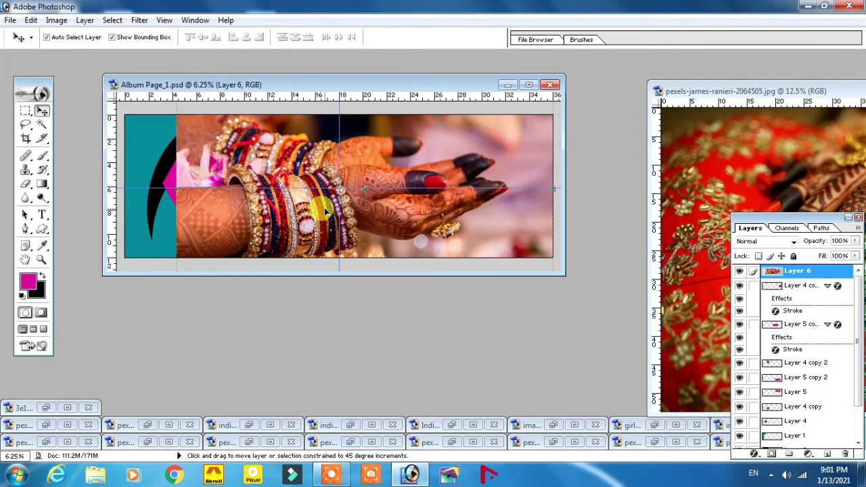
{"action": "key", "text": "ctrl+shift+bracketleft"}
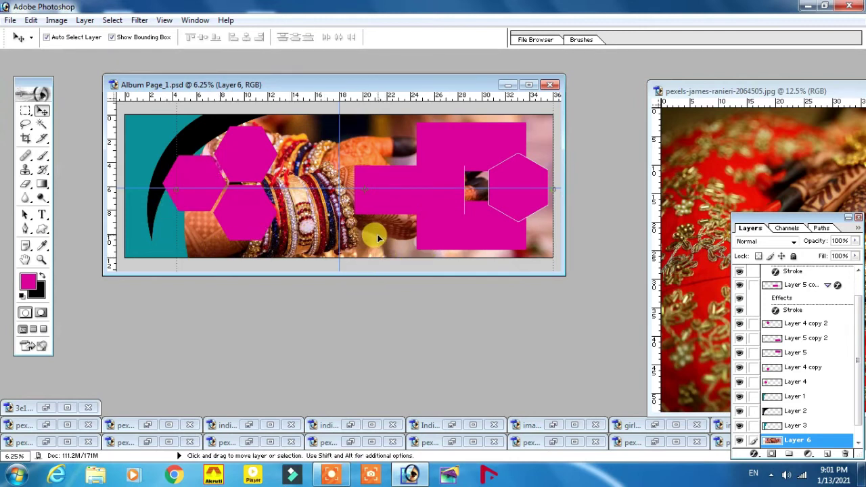
{"action": "mouse_move", "coordinate": [368, 234]}
{"action": "left_mouse_down"}
{"action": "mouse_move", "coordinate": [305, 241]}
{"action": "mouse_move", "coordinate": [310, 245]}
{"action": "left_mouse_up"}
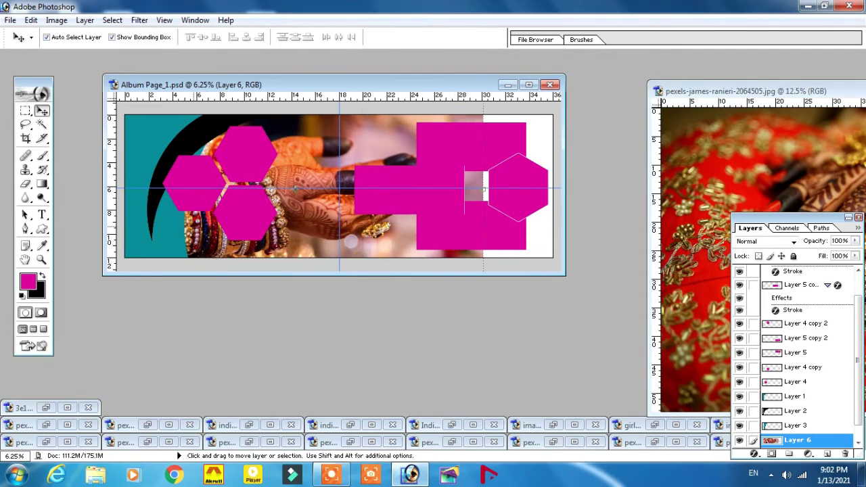
- Stretch a vertical strip of the hands photo to fill the white gap on the right
{"action": "left_click", "coordinate": [25, 112]}
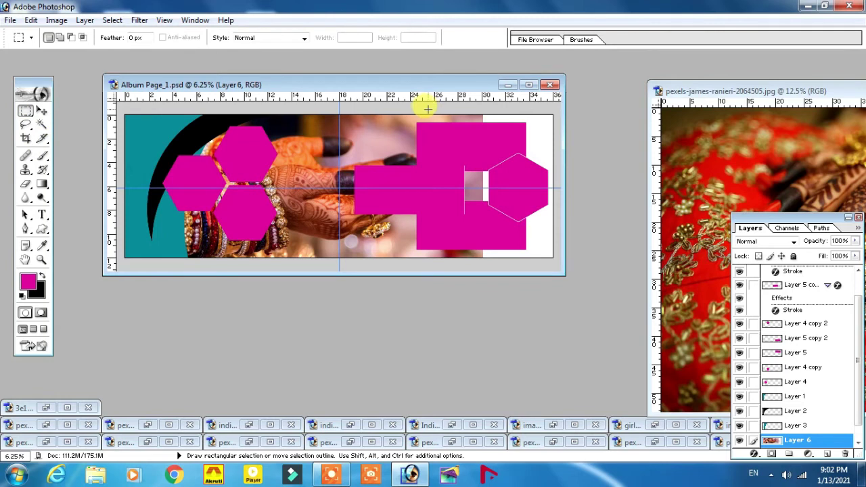
{"action": "left_click_drag", "start_coordinate": [428, 107], "coordinate": [488, 284]}
{"action": "left_click_drag", "start_coordinate": [467, 145], "coordinate": [532, 142]}
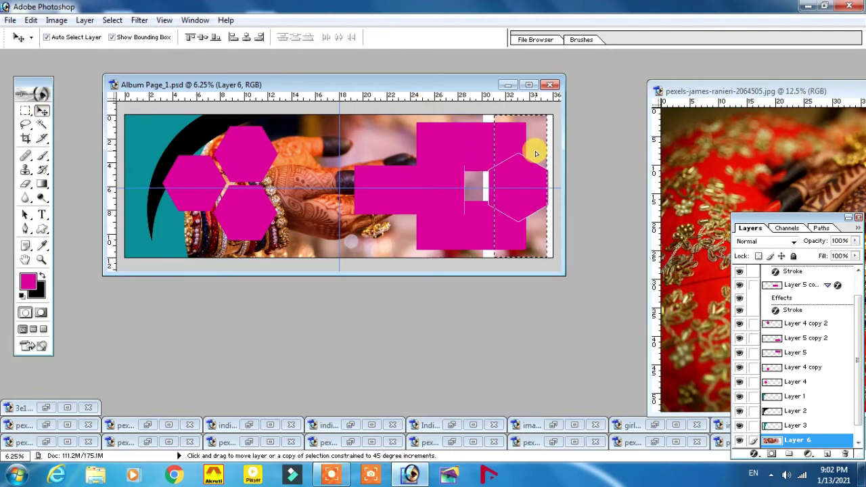
{"action": "key", "text": "ctrl+t"}
{"action": "mouse_move", "coordinate": [500, 186]}
{"action": "left_mouse_down"}
{"action": "mouse_move", "coordinate": [478, 196]}
{"action": "mouse_move", "coordinate": [536, 187]}
{"action": "left_mouse_up"}
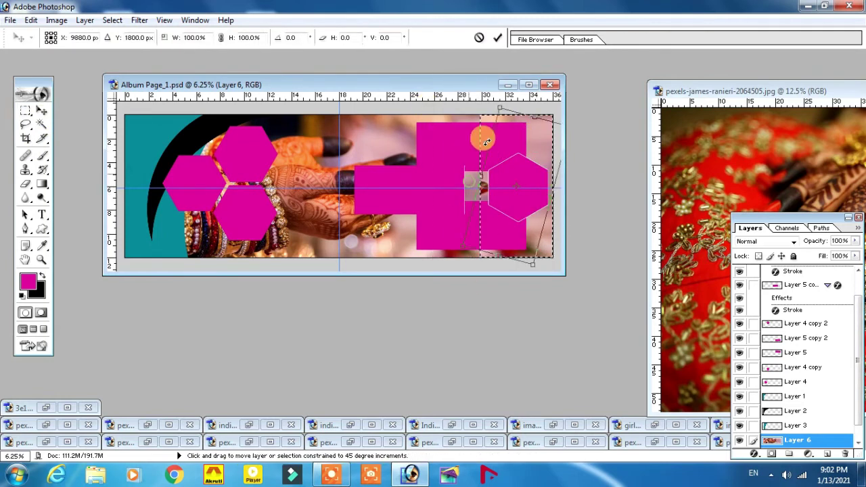
{"action": "key", "text": "Return"}
{"action": "key", "text": "ctrl+d"}
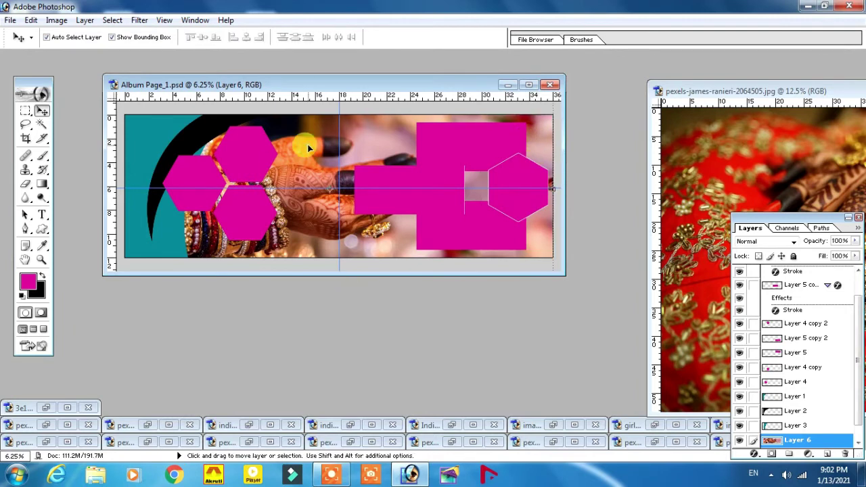
- Set the hands photo layer to 50% opacity and select the Background layer
{"action": "key", "text": "5"}
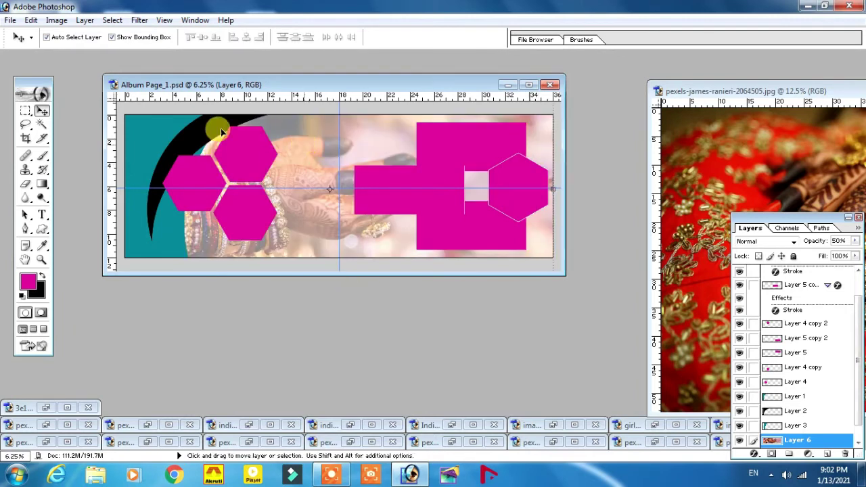
{"action": "left_click_drag", "start_coordinate": [785, 217], "coordinate": [785, 153]}
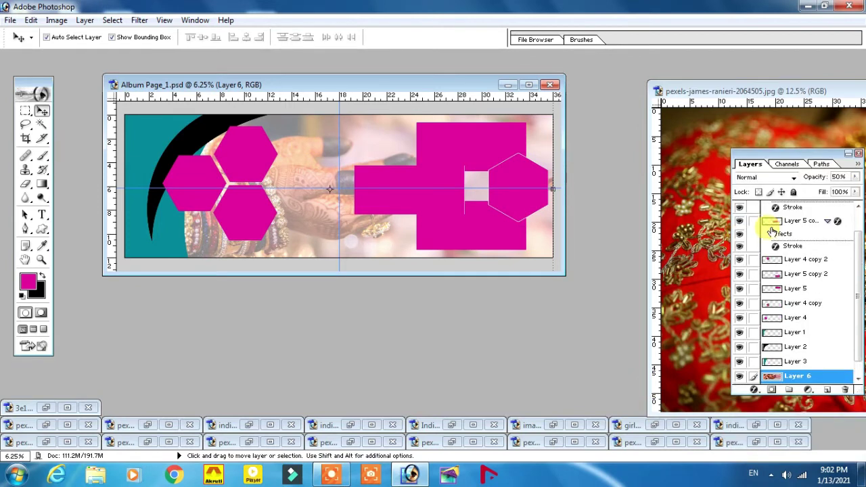
{"action": "left_click", "coordinate": [796, 378]}
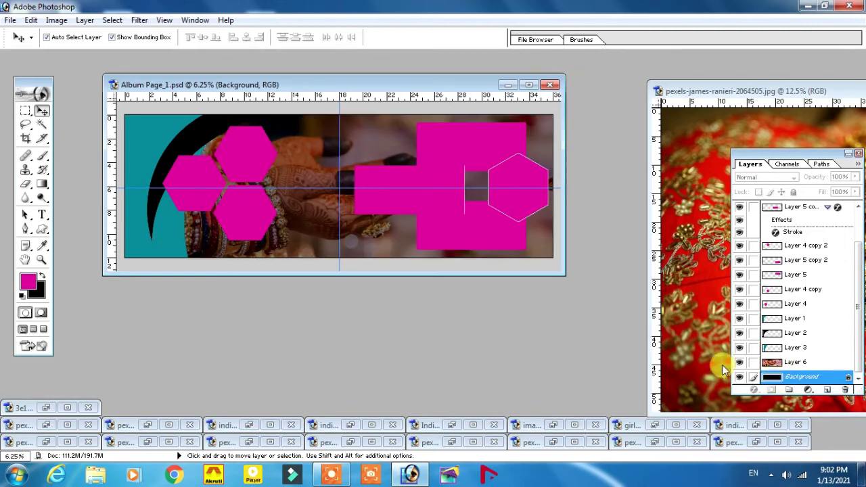
- Try several opacities on the hands photo layer, settling on 90%
{"action": "left_click", "coordinate": [374, 144]}
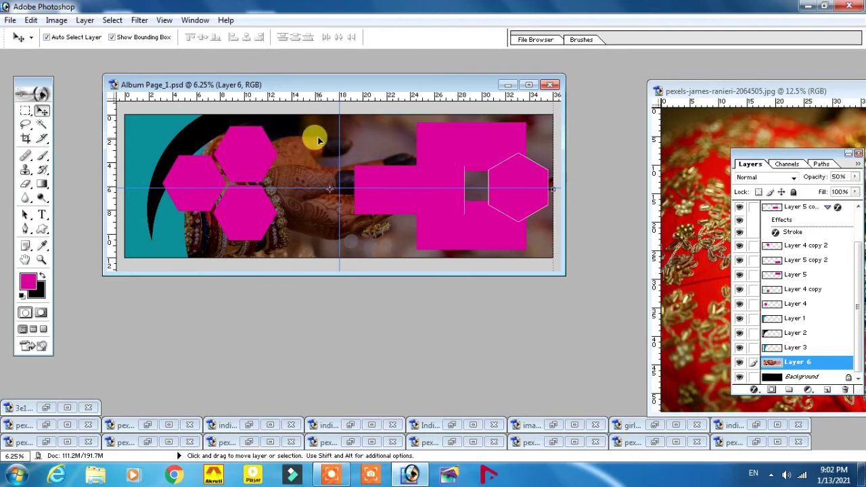
{"action": "key", "text": "5"}
{"action": "key", "text": "8"}
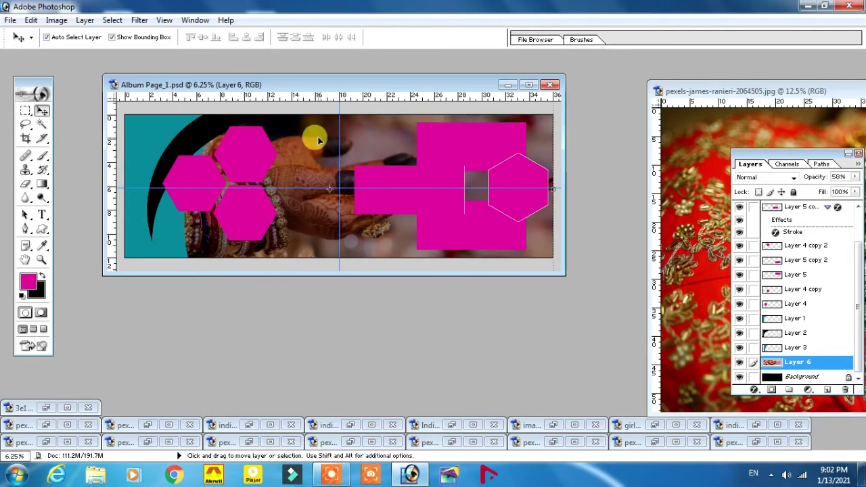
{"action": "key", "text": "9"}
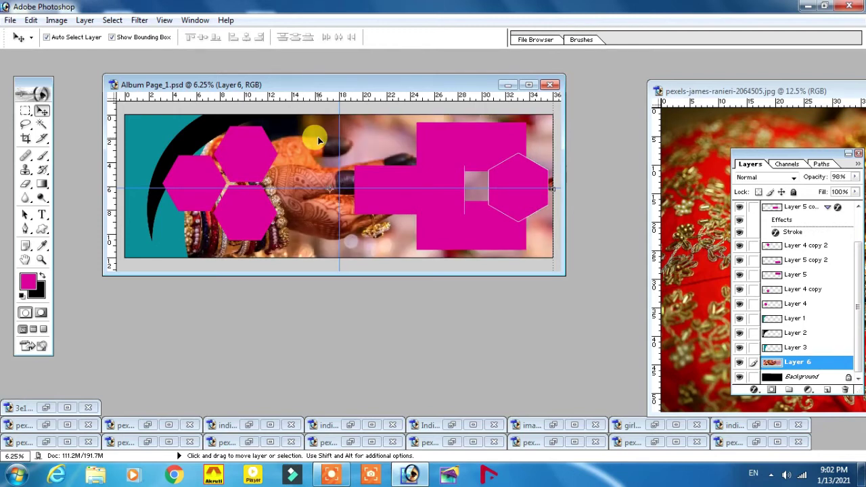
{"action": "key", "text": "8"}
{"action": "key", "text": "7"}
{"action": "key", "text": "7"}
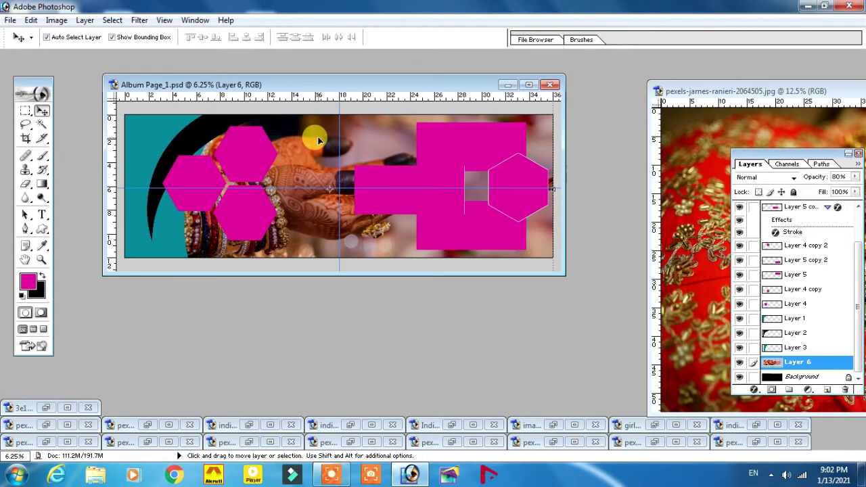
{"action": "key", "text": "9"}
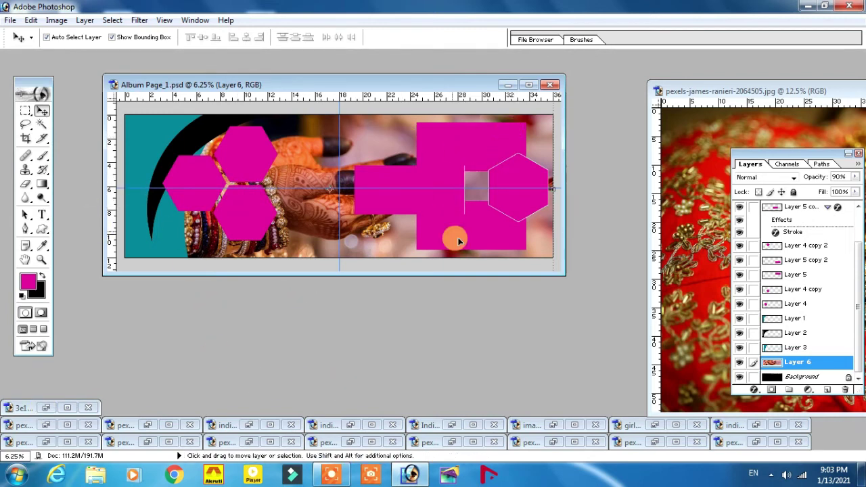
- Copy the bride photo into the album page as Layer 7 and close its own window
{"action": "left_click", "coordinate": [46, 408]}
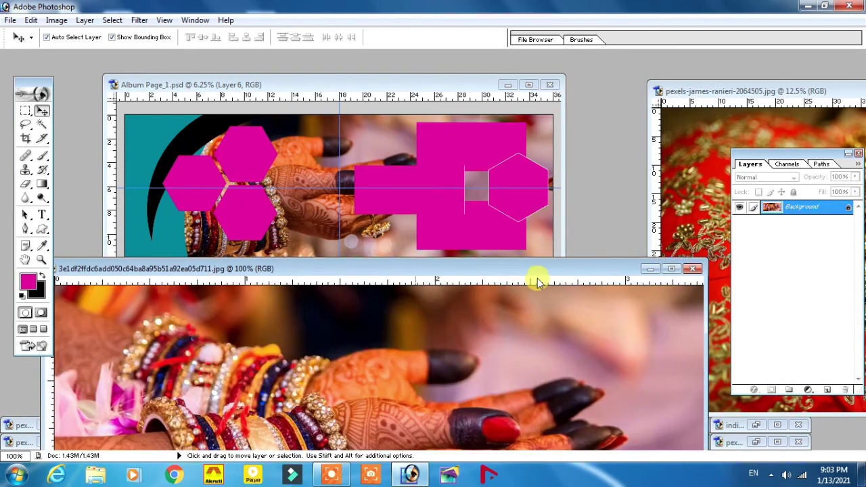
{"action": "left_click_drag", "start_coordinate": [539, 266], "coordinate": [428, 164]}
{"action": "left_click", "coordinate": [581, 161]}
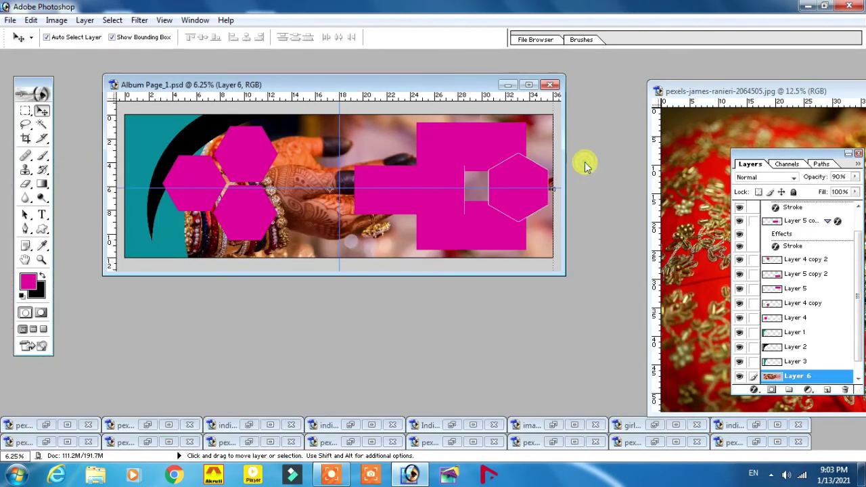
{"action": "left_click", "coordinate": [46, 425]}
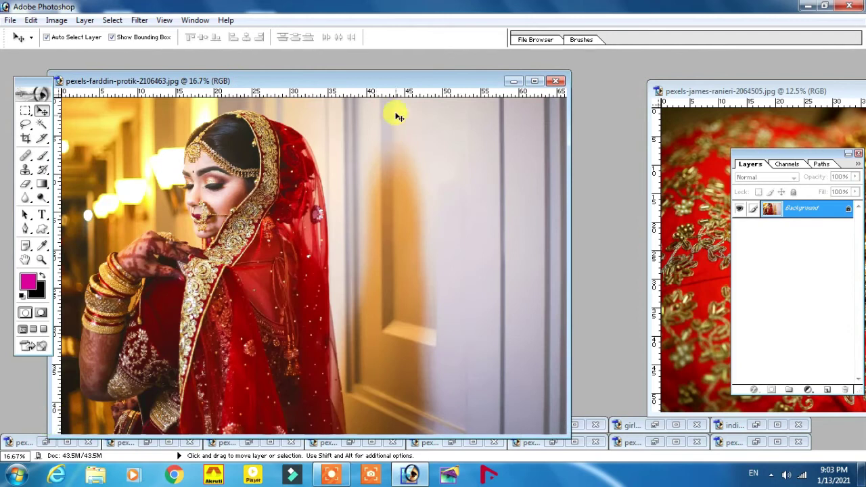
{"action": "mouse_move", "coordinate": [412, 81]}
{"action": "left_mouse_down"}
{"action": "mouse_move", "coordinate": [478, 236]}
{"action": "mouse_move", "coordinate": [489, 329]}
{"action": "mouse_move", "coordinate": [490, 213]}
{"action": "left_mouse_up"}
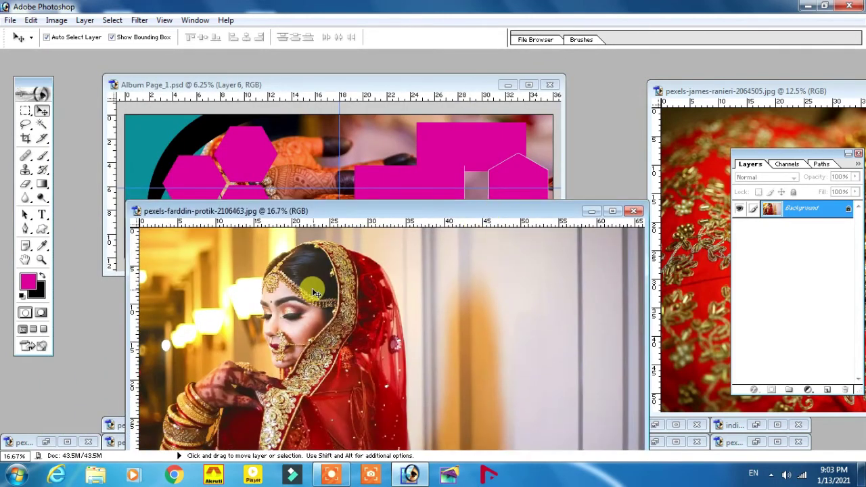
{"action": "left_click_drag", "start_coordinate": [315, 293], "coordinate": [324, 149]}
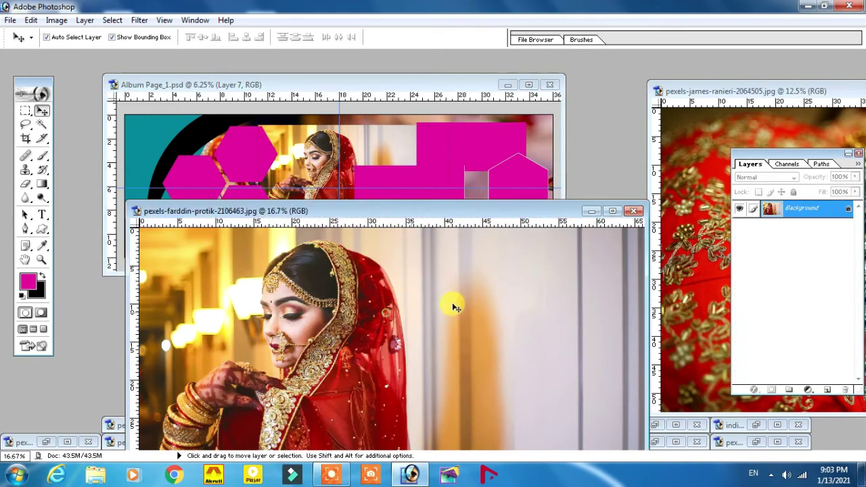
{"action": "left_click", "coordinate": [633, 210]}
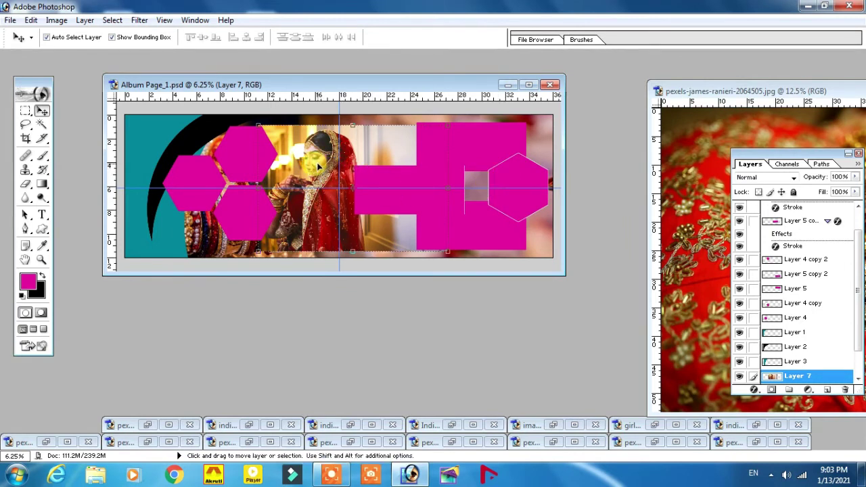
- Bring Layer 7 to the top and slide the bride photo to the page's right edge
{"action": "key", "text": "ctrl+bracketright"}
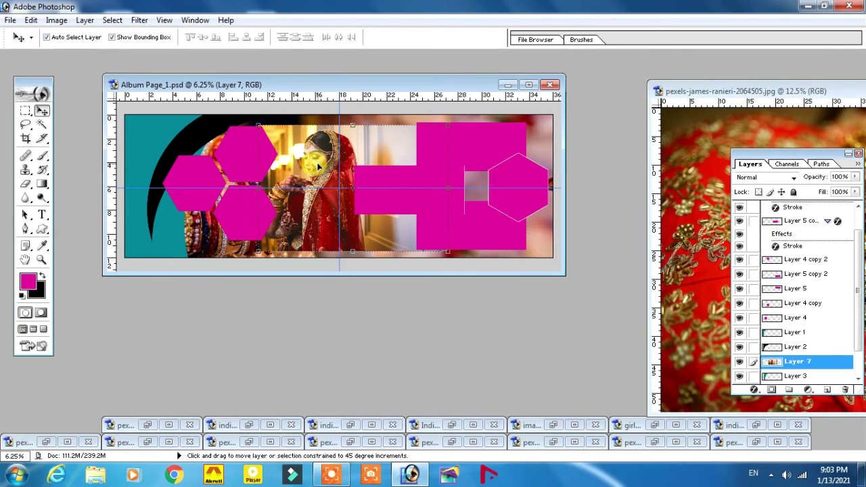
{"action": "key", "text": "ctrl+shift+bracketright"}
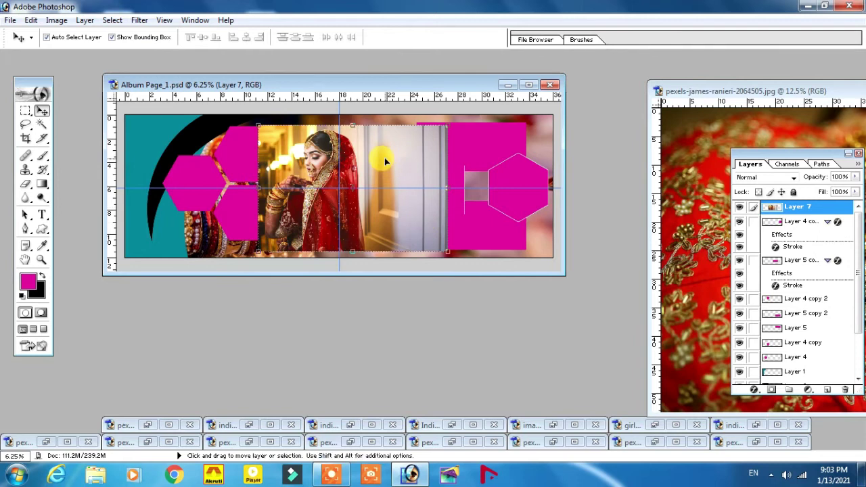
{"action": "left_click_drag", "start_coordinate": [383, 161], "coordinate": [545, 161]}
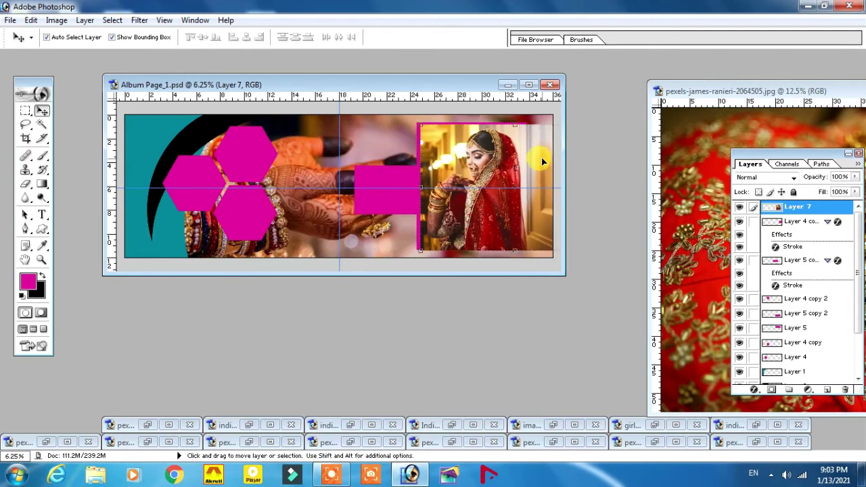
{"action": "key", "text": "ctrl+bracketleft"}
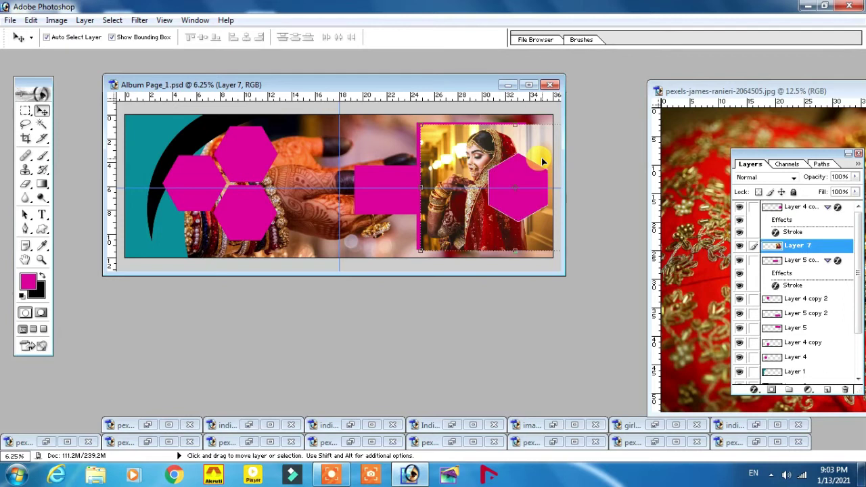
{"action": "key", "text": "ctrl+bracketright"}
{"action": "key", "text": "ctrl+bracketleft"}
{"action": "key", "text": "ctrl+bracketright"}
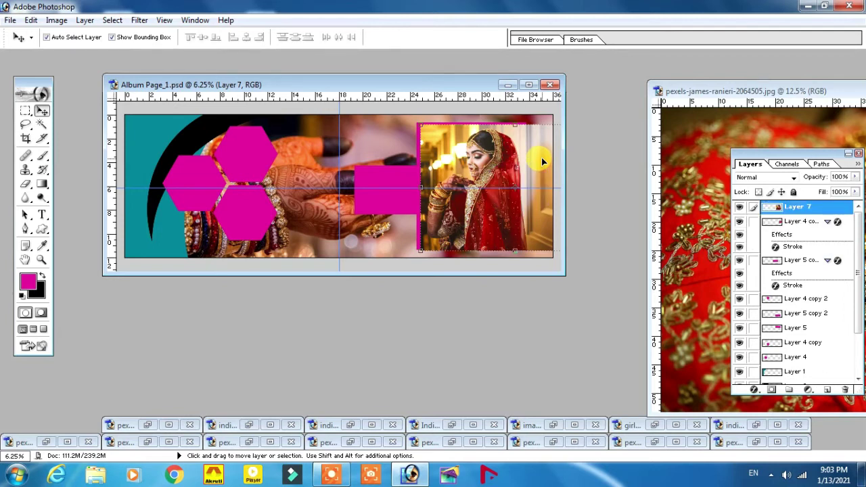
{"action": "key", "text": "ctrl+bracketleft"}
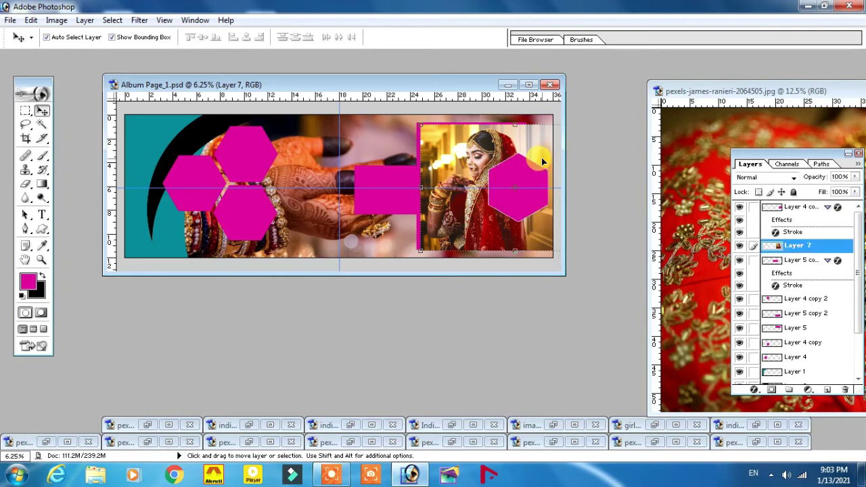
{"action": "key", "text": "ctrl+bracketright"}
{"action": "key", "text": "ctrl+bracketleft"}
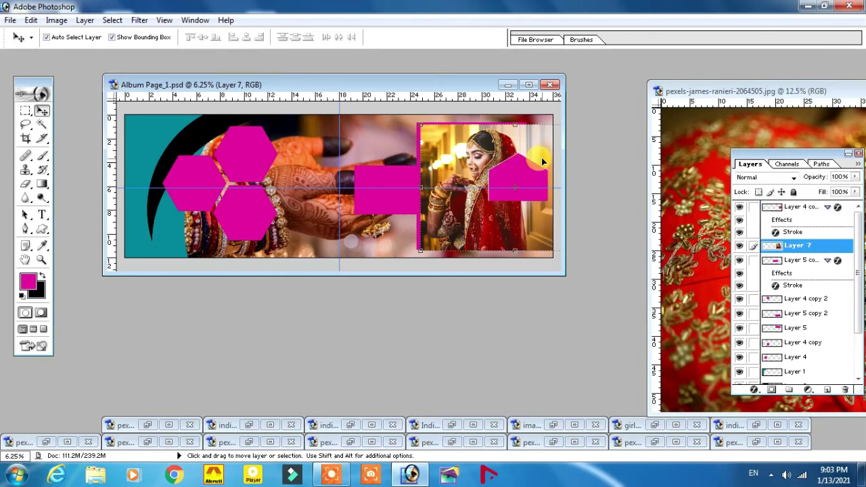
{"action": "key", "text": "ctrl+bracketright"}
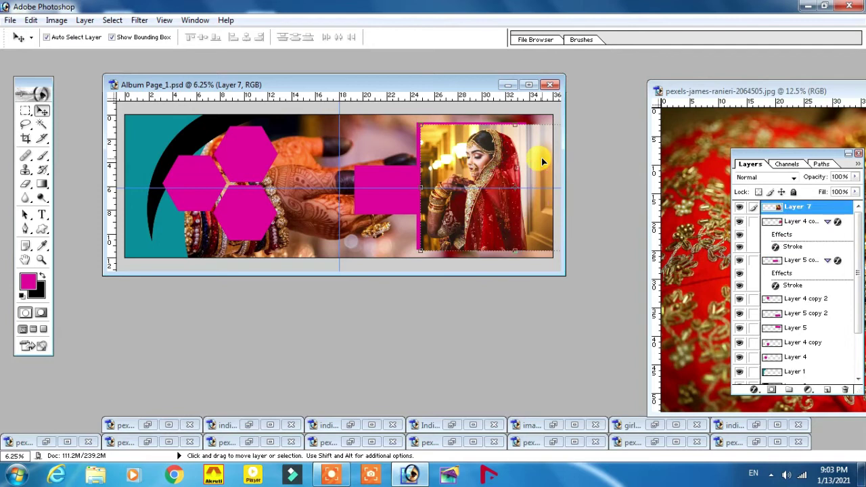
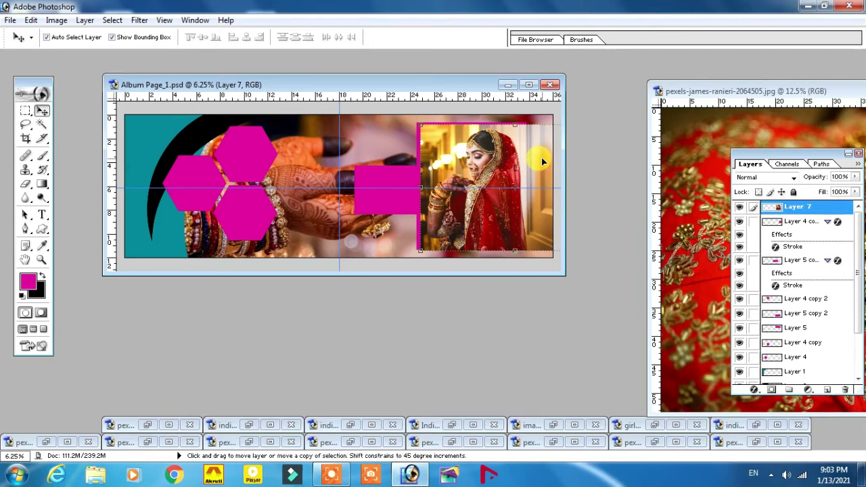
- Clip the bride photo (Layer 7) into the right-hand hexagon and shrink it to 82.5%
{"action": "key", "text": "ctrl+g"}
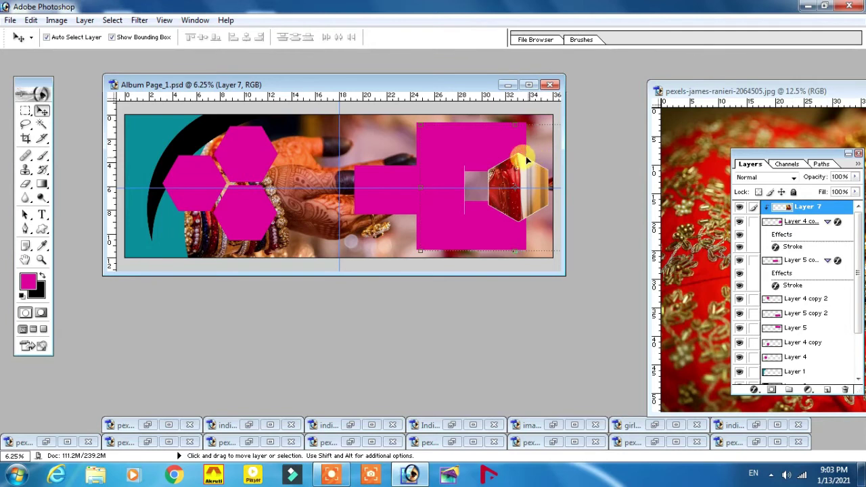
{"action": "left_click_drag", "start_coordinate": [529, 160], "coordinate": [534, 160]}
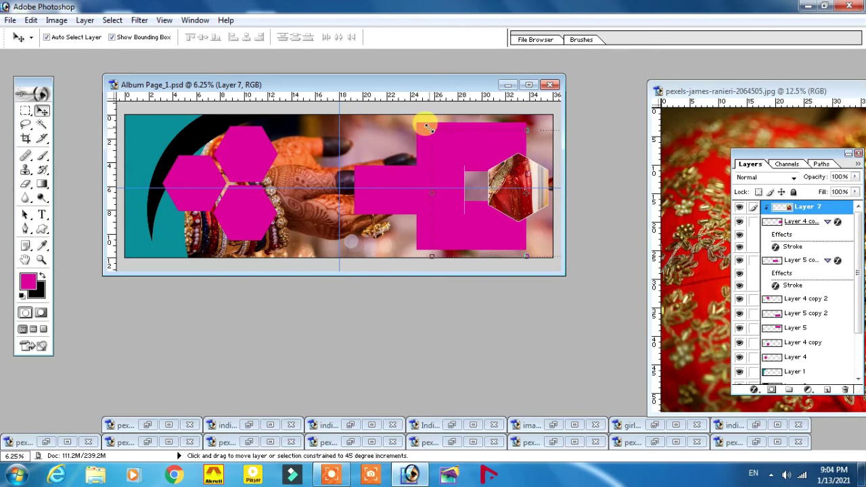
{"action": "left_click_drag", "start_coordinate": [426, 127], "coordinate": [461, 147]}
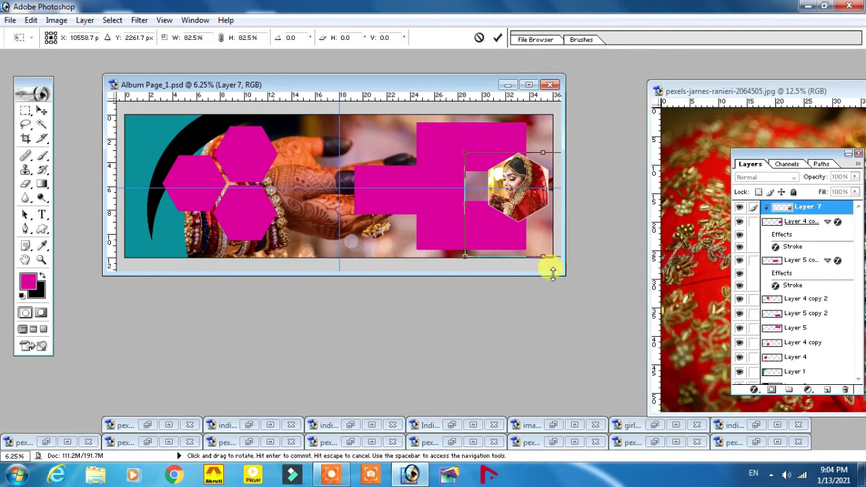
{"action": "left_click_drag", "start_coordinate": [564, 273], "coordinate": [624, 333]}
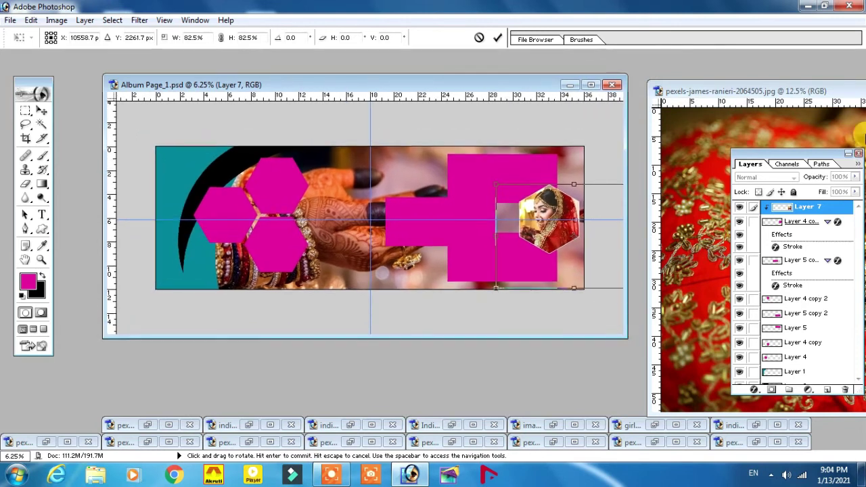
{"action": "double_click", "coordinate": [816, 155]}
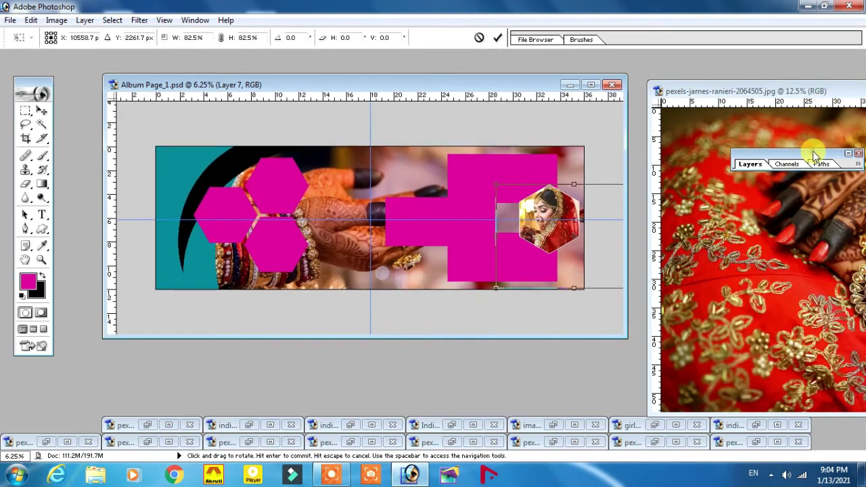
{"action": "left_click_drag", "start_coordinate": [556, 211], "coordinate": [242, 163]}
- Fine-tune the bride photo's position inside the hexagon and bring up the dreamlens photo window
{"action": "key", "text": "ctrl+plus"}
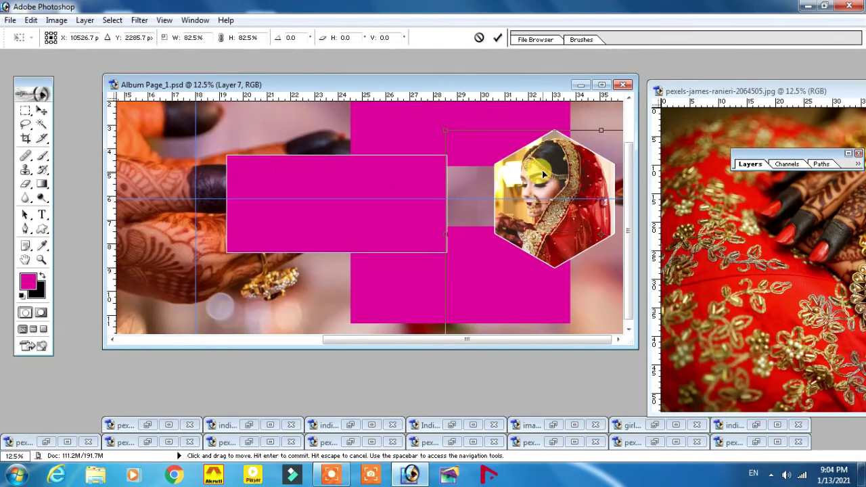
{"action": "left_click_drag", "start_coordinate": [543, 171], "coordinate": [543, 170]}
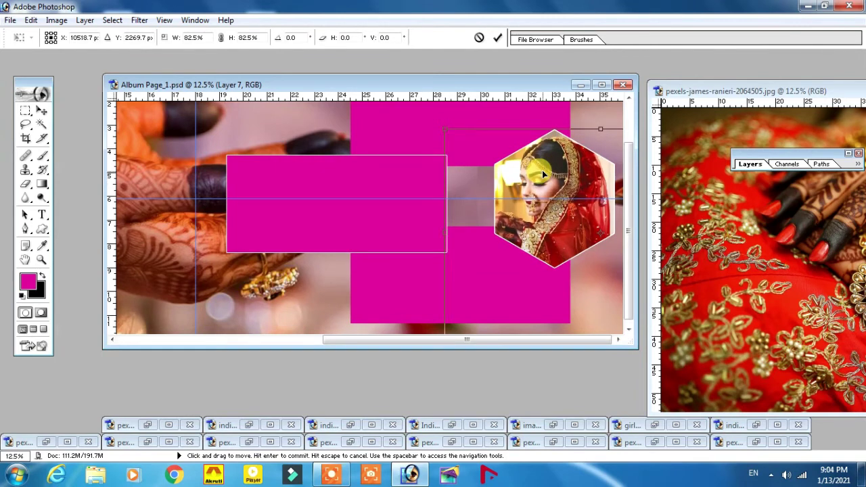
{"action": "key", "text": "ctrl+minus"}
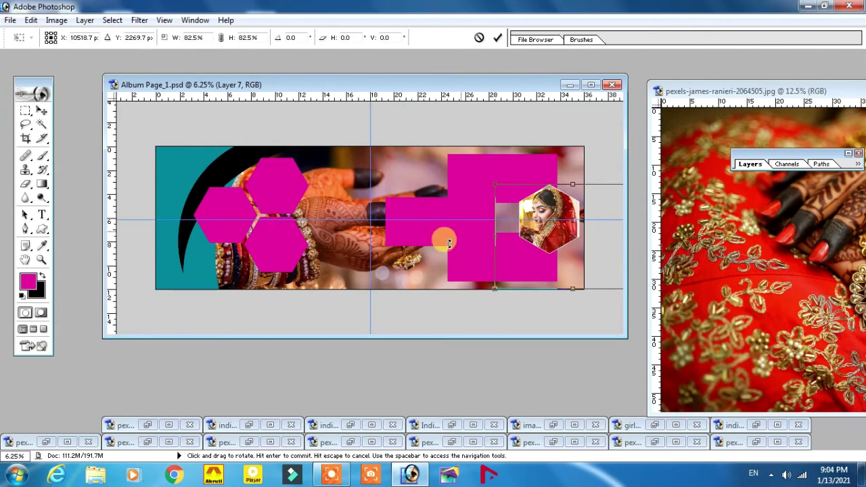
{"action": "left_click", "coordinate": [169, 425]}
{"action": "mouse_move", "coordinate": [318, 103]}
{"action": "left_mouse_down"}
{"action": "mouse_move", "coordinate": [518, 273]}
{"action": "mouse_move", "coordinate": [465, 231]}
{"action": "left_mouse_up"}
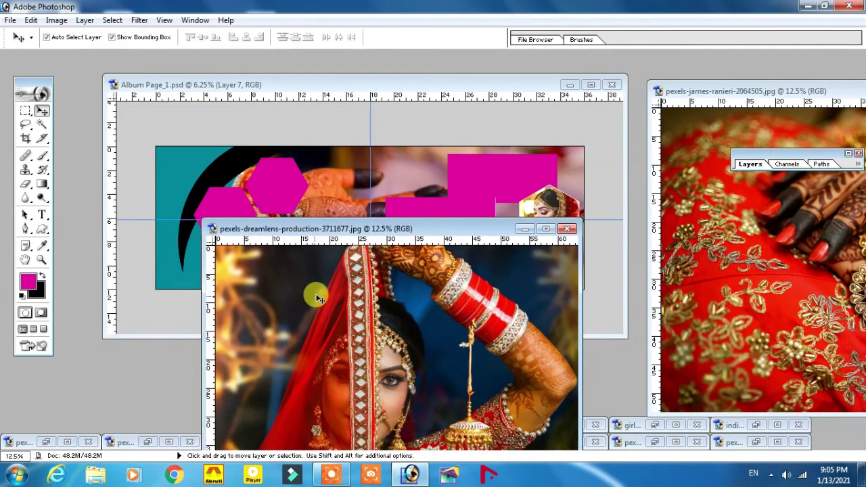
- Copy the dreamlens bride photo onto the album page over the left hexagons, closing its source
{"action": "left_click_drag", "start_coordinate": [321, 278], "coordinate": [271, 170]}
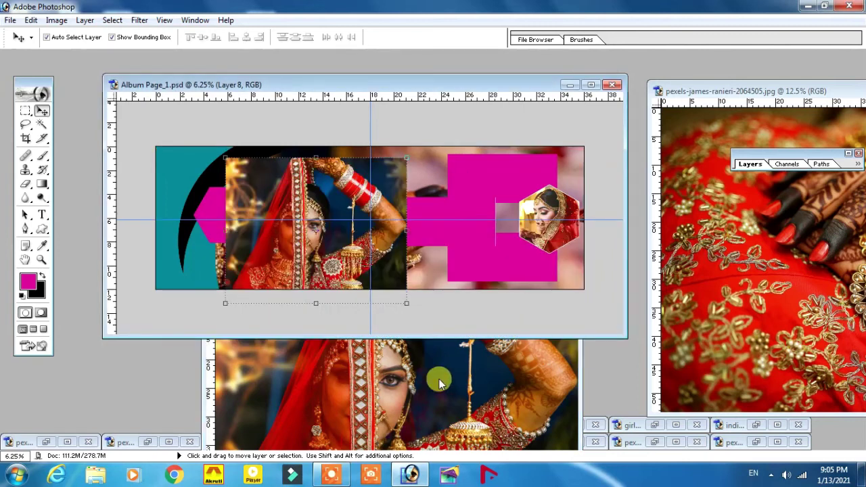
{"action": "left_click", "coordinate": [438, 379]}
{"action": "left_click", "coordinate": [567, 229]}
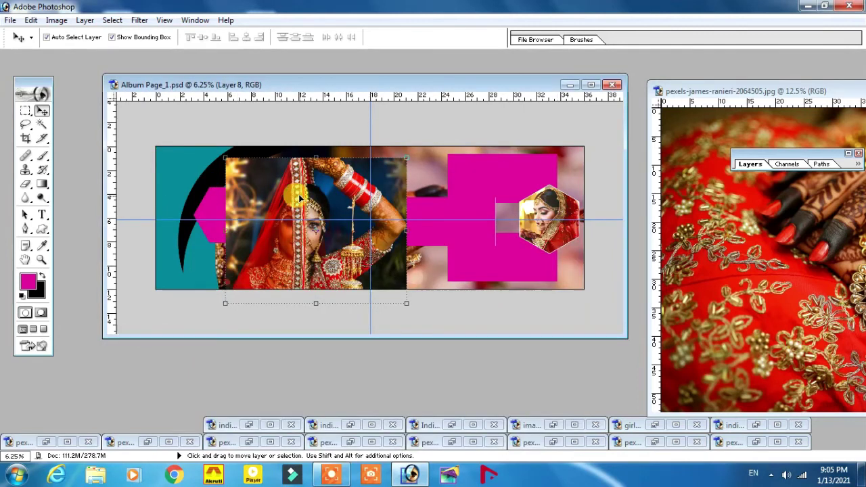
{"action": "mouse_move", "coordinate": [294, 193]}
{"action": "left_mouse_down"}
{"action": "mouse_move", "coordinate": [368, 214]}
{"action": "mouse_move", "coordinate": [320, 172]}
{"action": "mouse_move", "coordinate": [276, 184]}
{"action": "left_mouse_up"}
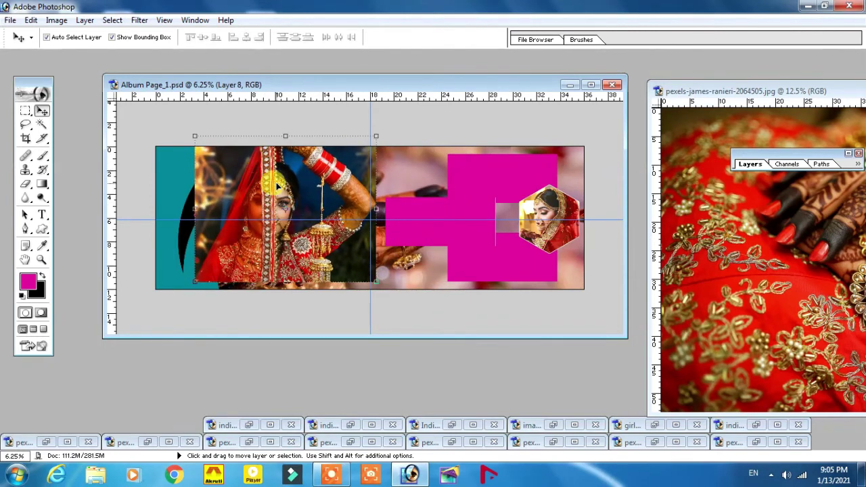
- Clip the new bride photo (Layer 8) into the top hexagon of the left cluster
{"action": "key", "text": "ctrl+g"}
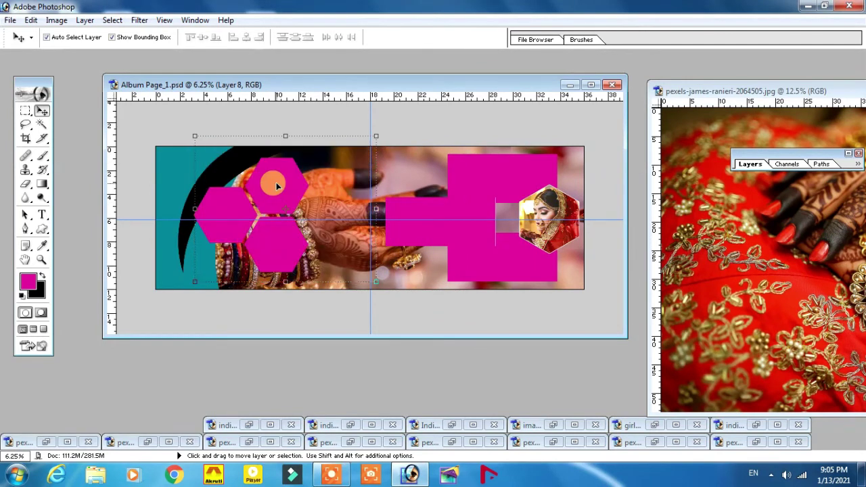
{"action": "key", "text": "ctrl+z"}
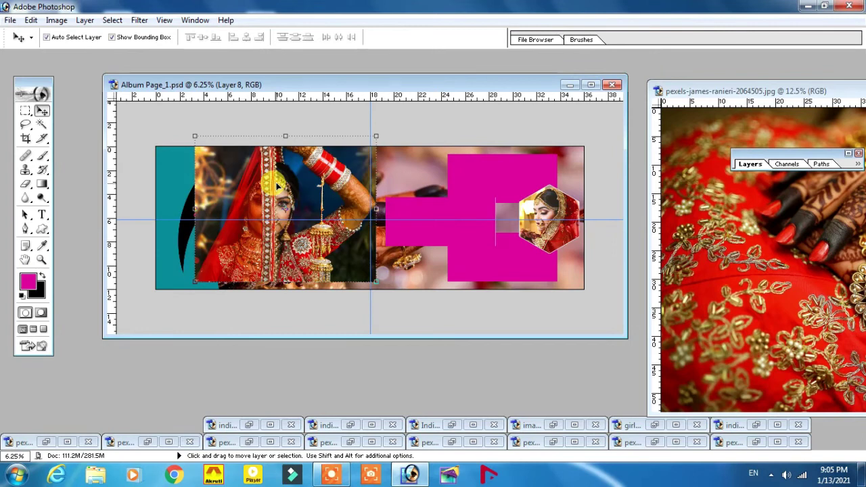
{"action": "key", "text": "ctrl+bracketleft"}
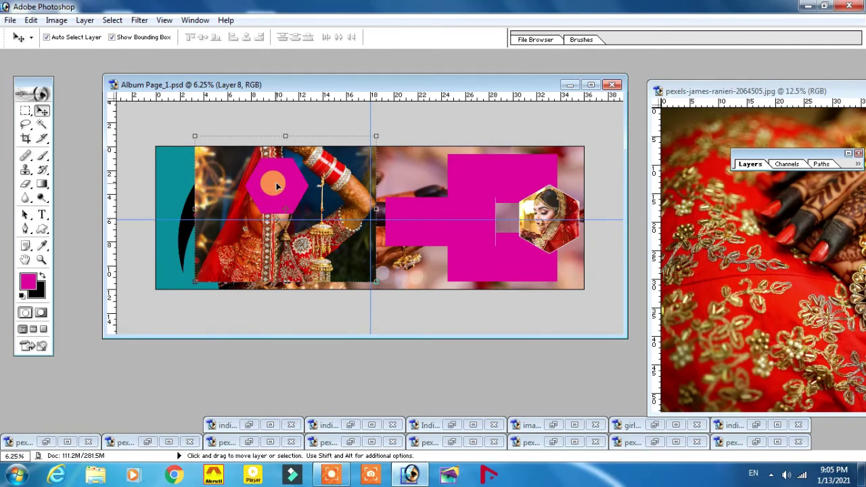
{"action": "key", "text": "ctrl+z"}
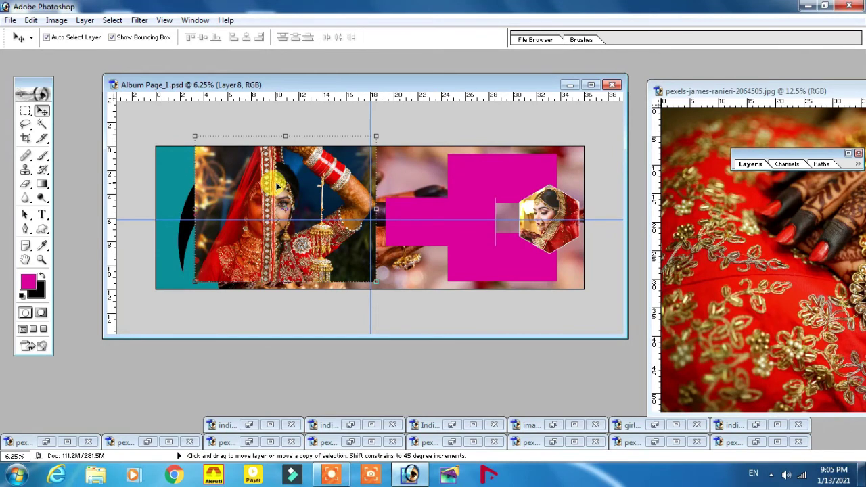
{"action": "key", "text": "ctrl+shift+bracketleft"}
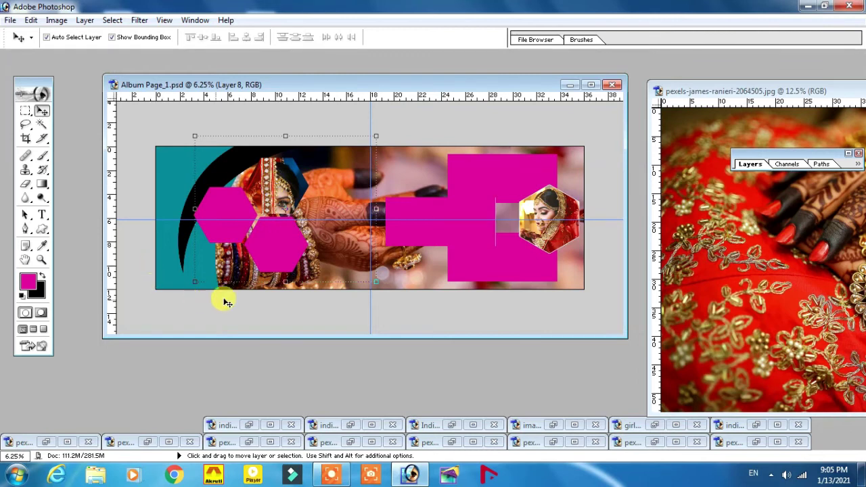
- Scale the clipped bride photo down to about 66.5%
{"action": "key", "text": "ctrl+t"}
{"action": "left_click_drag", "start_coordinate": [194, 282], "coordinate": [225, 242]}
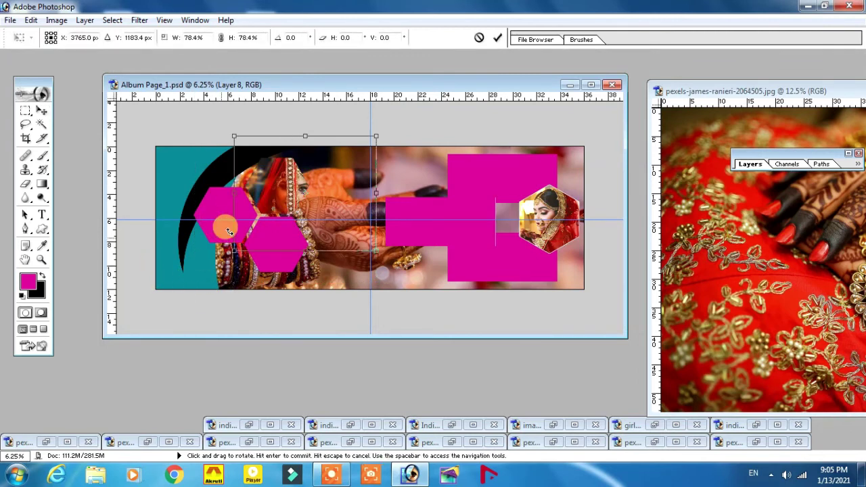
{"action": "left_click_drag", "start_coordinate": [372, 127], "coordinate": [352, 143]}
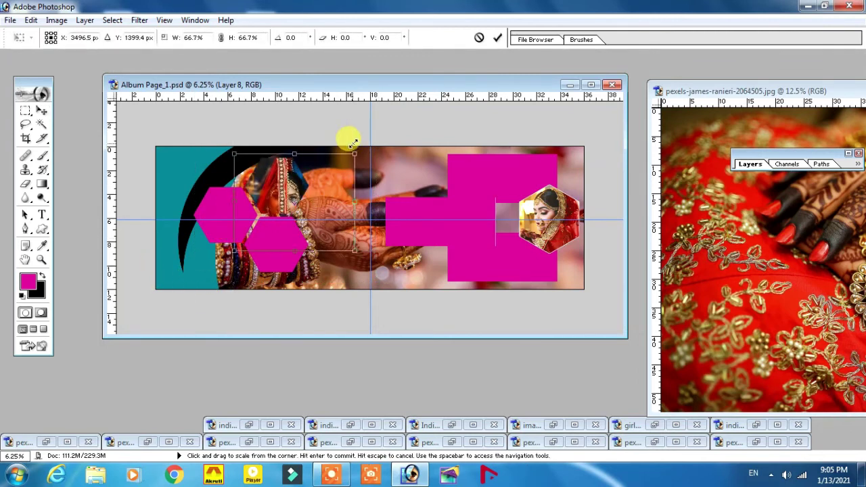
{"action": "double_click", "coordinate": [291, 177]}
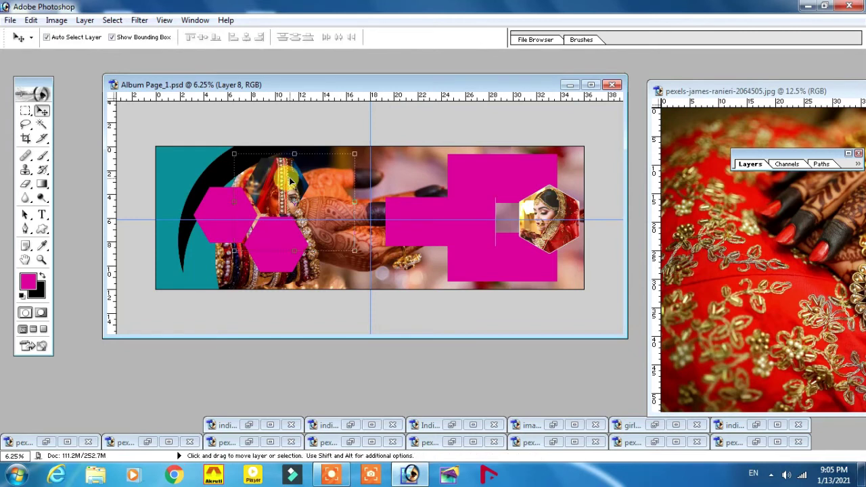
- Centre the bride's face within the top hexagon and reopen indian-4388167_1920.jpg
{"action": "key", "text": "ctrl+plus"}
{"action": "key", "text": "ctrl+plus"}
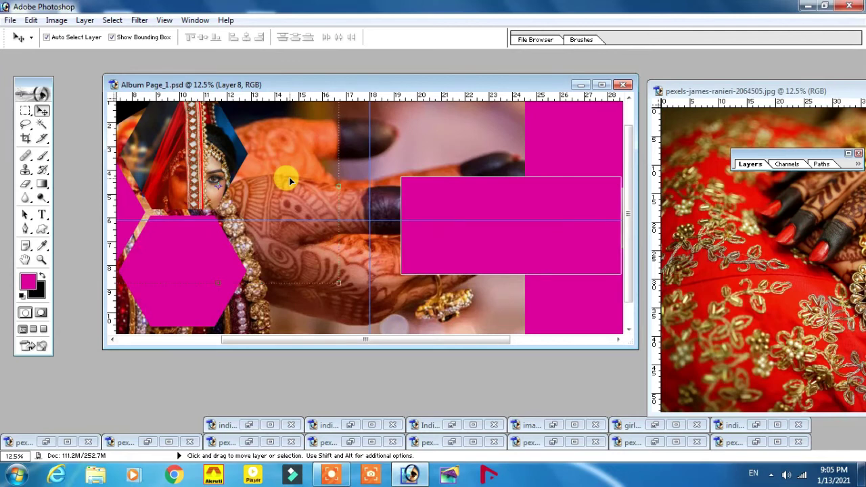
{"action": "left_click_drag", "start_coordinate": [271, 185], "coordinate": [444, 210]}
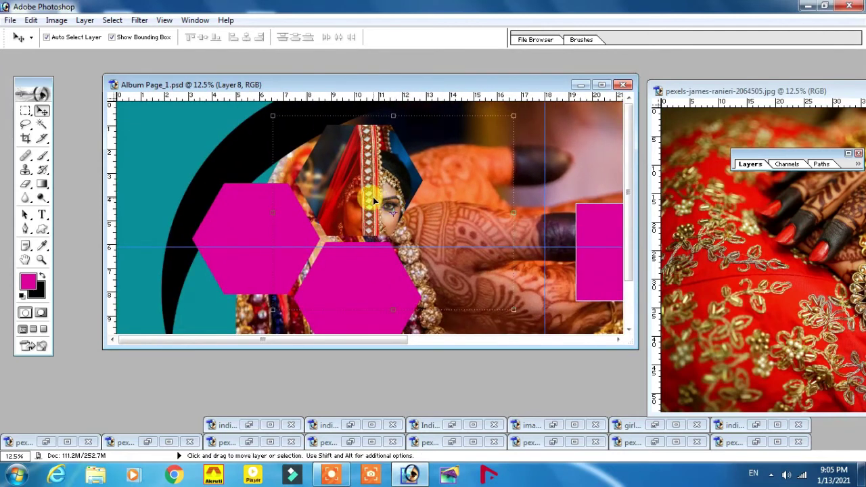
{"action": "left_click_drag", "start_coordinate": [362, 178], "coordinate": [361, 169]}
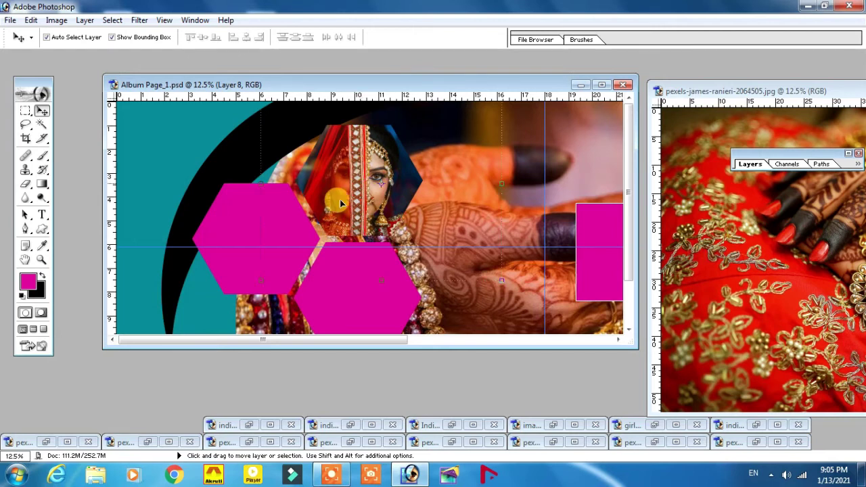
{"action": "double_click", "coordinate": [249, 424]}
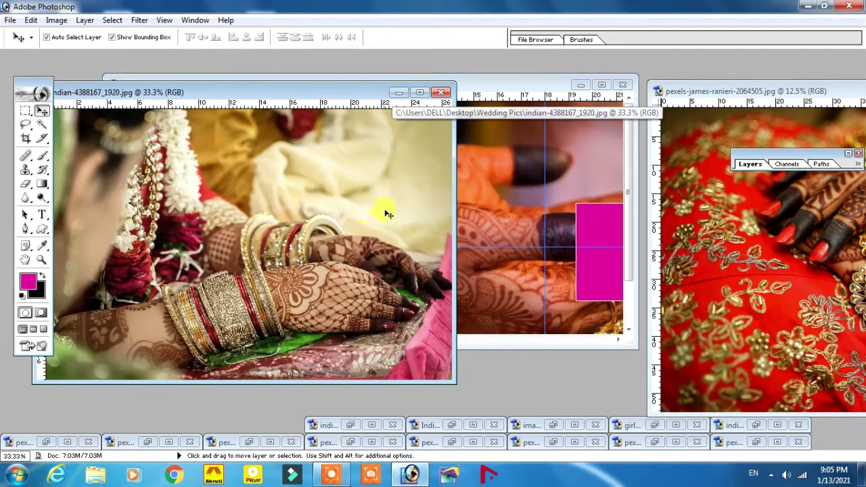
- Copy the indian henna photo onto the album page, move it left over the hexagons and enlarge it
{"action": "left_click_drag", "start_coordinate": [383, 209], "coordinate": [494, 203]}
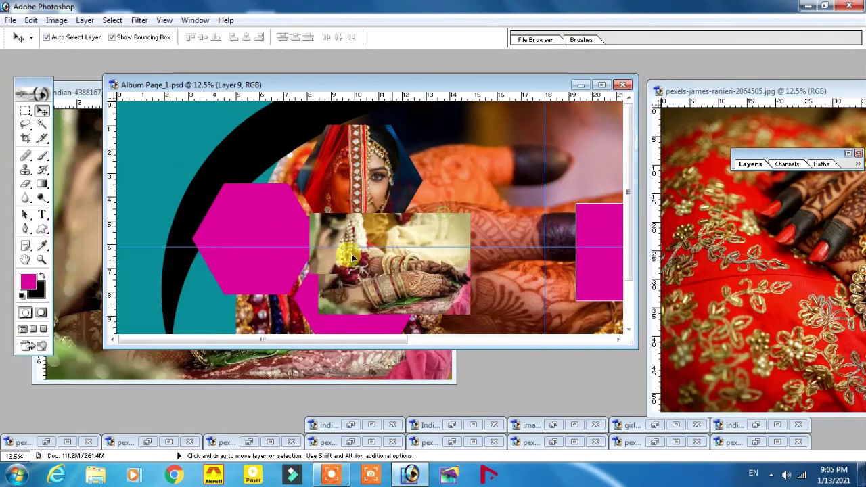
{"action": "left_click_drag", "start_coordinate": [402, 238], "coordinate": [224, 248]}
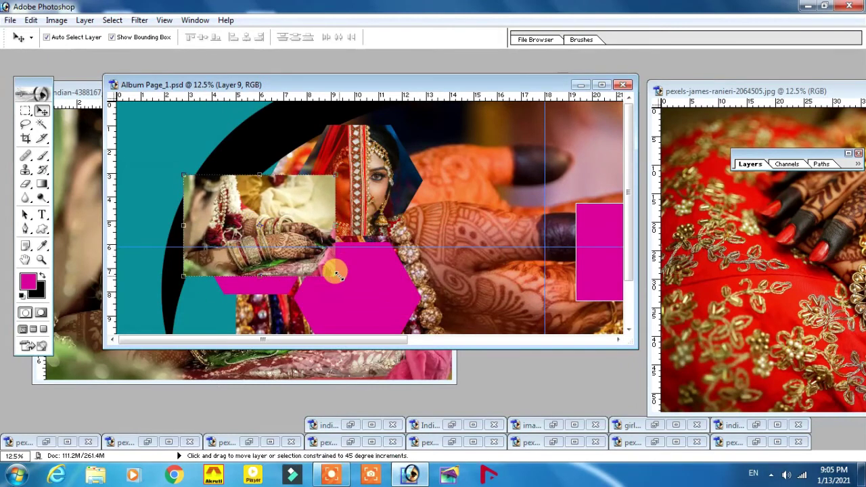
{"action": "left_click_drag", "start_coordinate": [336, 274], "coordinate": [370, 298]}
{"action": "double_click", "coordinate": [315, 222]}
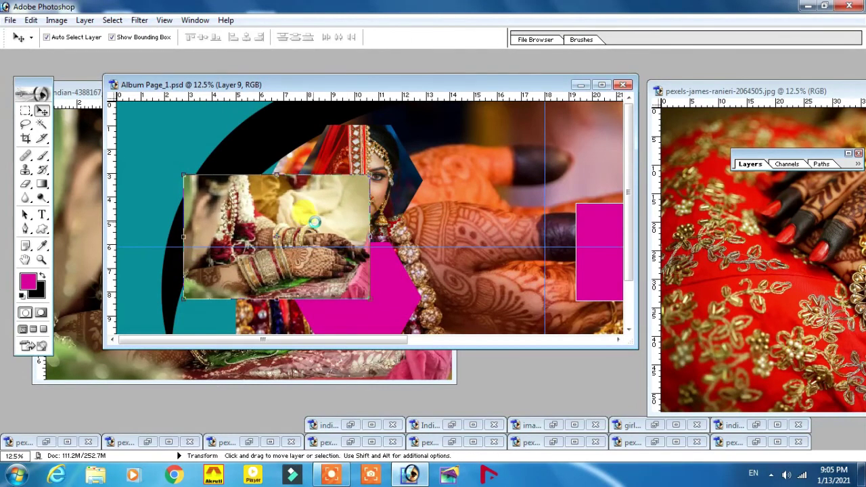
- Clip the henna photo into the left hexagon, shift it up-left, and fit the page on screen
{"action": "key", "text": "ctrl+bracketleft"}
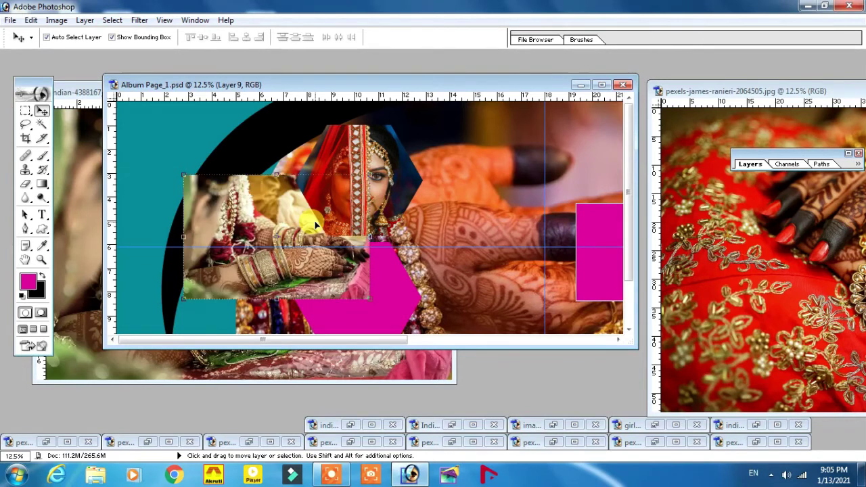
{"action": "key", "text": "ctrl+bracketleft"}
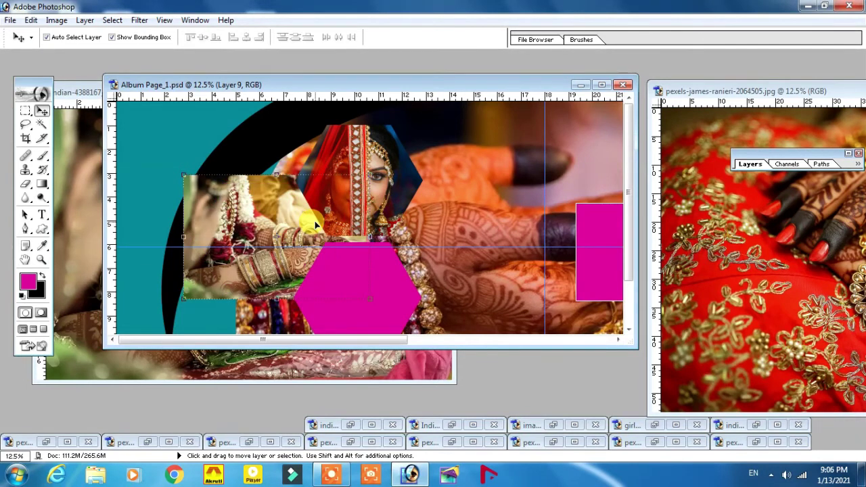
{"action": "key", "text": "ctrl+g"}
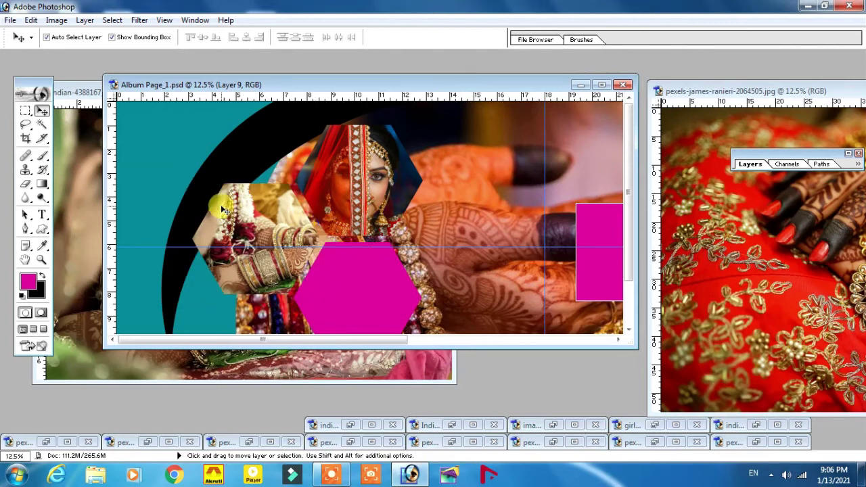
{"action": "mouse_move", "coordinate": [317, 227]}
{"action": "left_mouse_down"}
{"action": "mouse_move", "coordinate": [222, 195]}
{"action": "mouse_move", "coordinate": [222, 209]}
{"action": "mouse_move", "coordinate": [319, 163]}
{"action": "mouse_move", "coordinate": [285, 191]}
{"action": "left_mouse_up"}
{"action": "left_click_drag", "start_coordinate": [253, 216], "coordinate": [272, 214]}
{"action": "key", "text": "ctrl+0"}
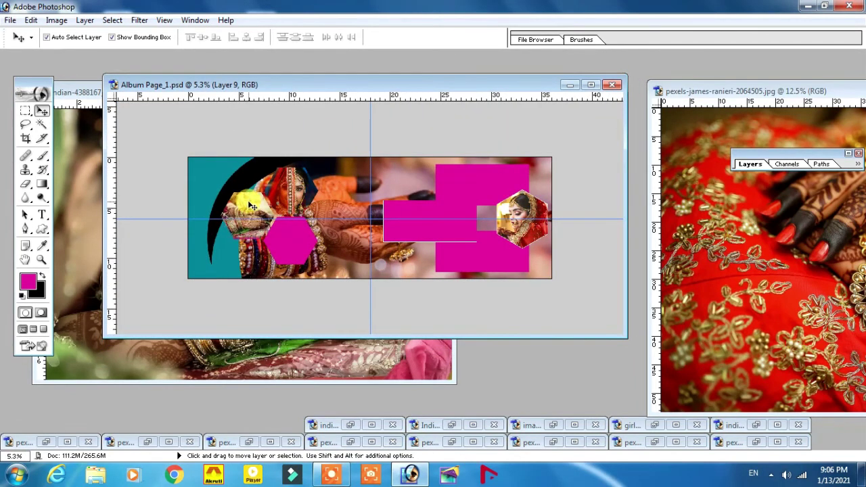
- Copy the groom-and-bride wedding photo onto the album page and move it up-left
{"action": "left_click", "coordinate": [273, 355]}
{"action": "left_click", "coordinate": [416, 93]}
{"action": "left_click", "coordinate": [359, 425]}
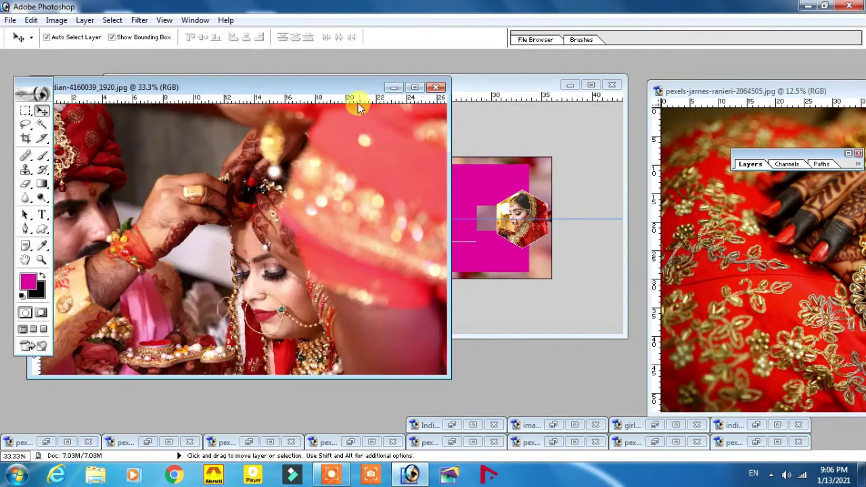
{"action": "left_click_drag", "start_coordinate": [358, 102], "coordinate": [476, 186]}
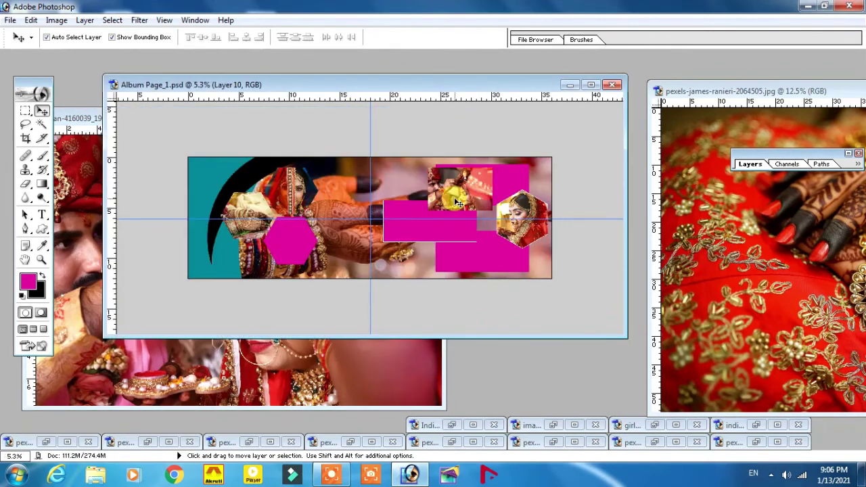
{"action": "key", "text": "ctrl+plus"}
{"action": "key", "text": "ctrl+plus"}
{"action": "key", "text": "ctrl+plus"}
{"action": "scroll", "coordinate": [424, 185], "scroll_direction": "up", "scroll_amount": 2}
{"action": "mouse_move", "coordinate": [425, 186]}
{"action": "left_mouse_down"}
{"action": "mouse_move", "coordinate": [410, 155]}
{"action": "mouse_move", "coordinate": [431, 176]}
{"action": "mouse_move", "coordinate": [447, 154]}
{"action": "left_mouse_up"}
- Turn on Auto-Select and transform controls in the Move tool options, then nudge the wedding photo right
{"action": "left_click", "coordinate": [47, 37]}
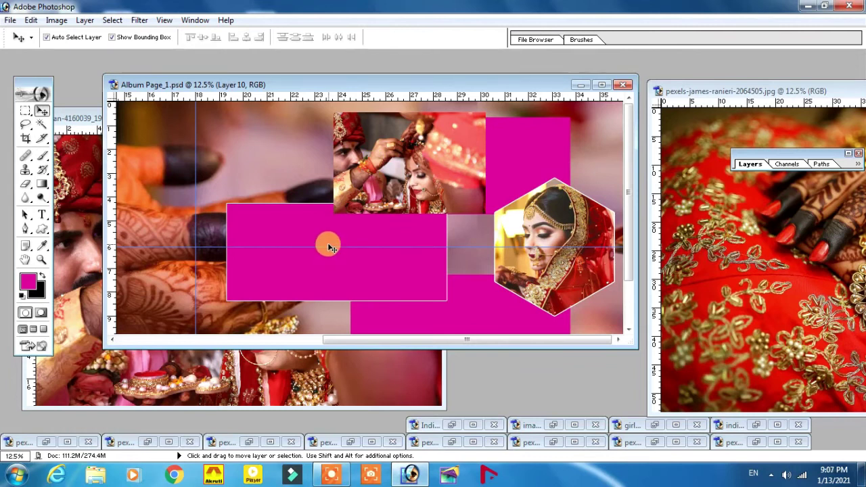
{"action": "scroll", "coordinate": [328, 253], "scroll_direction": "left", "scroll_amount": 1}
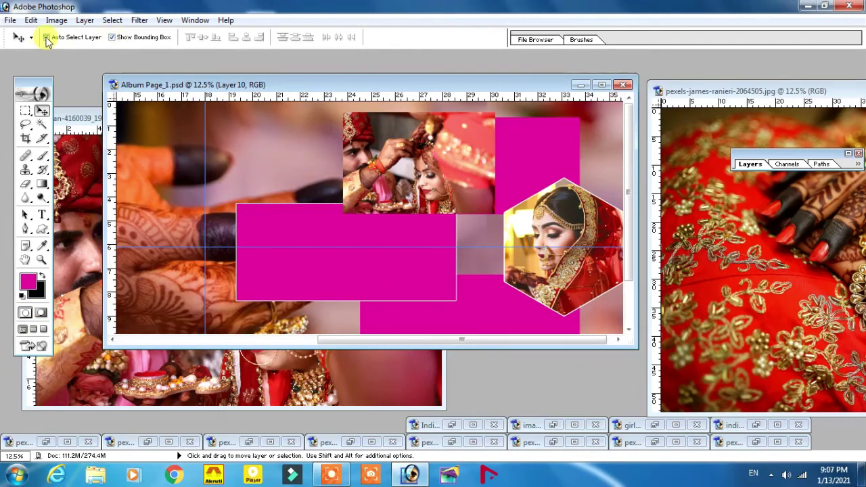
{"action": "left_click", "coordinate": [111, 37]}
{"action": "mouse_move", "coordinate": [468, 160]}
{"action": "left_mouse_down"}
{"action": "mouse_move", "coordinate": [490, 191]}
{"action": "mouse_move", "coordinate": [476, 189]}
{"action": "mouse_move", "coordinate": [498, 186]}
{"action": "mouse_move", "coordinate": [485, 169]}
{"action": "left_mouse_up"}
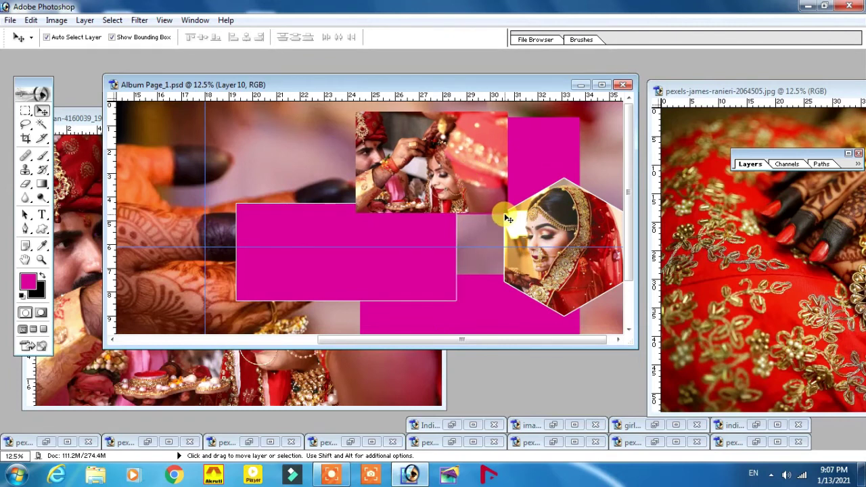
- Enlarge the wedding photo to 149%, clip it into the magenta rectangle, and nudge it right and up
{"action": "key", "text": "ctrl+t"}
{"action": "left_click_drag", "start_coordinate": [506, 212], "coordinate": [586, 251]}
{"action": "key", "text": "Return"}
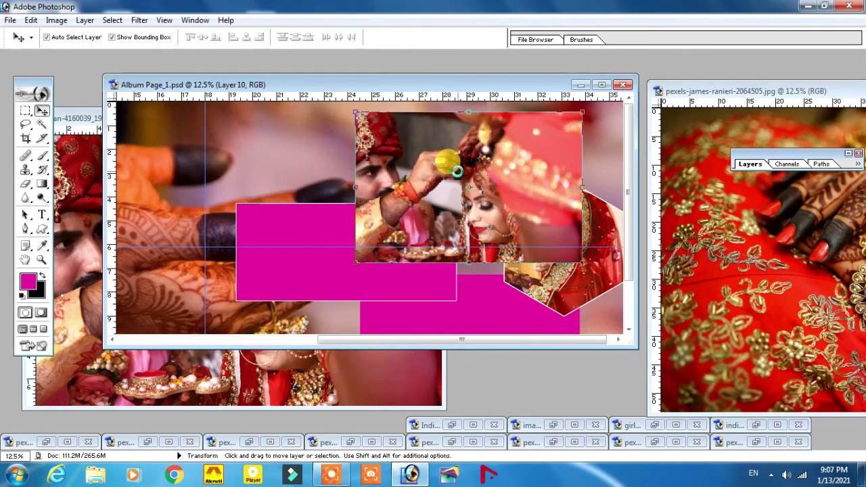
{"action": "key", "text": "ctrl+bracketleft"}
{"action": "key", "text": "ctrl+bracketleft"}
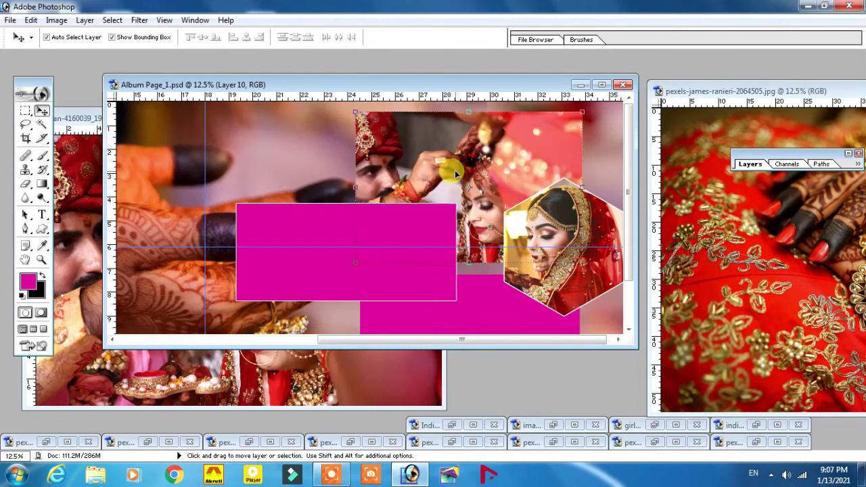
{"action": "key", "text": "shift+Right"}
{"action": "key", "text": "shift+Right"}
{"action": "key", "text": "shift+Right"}
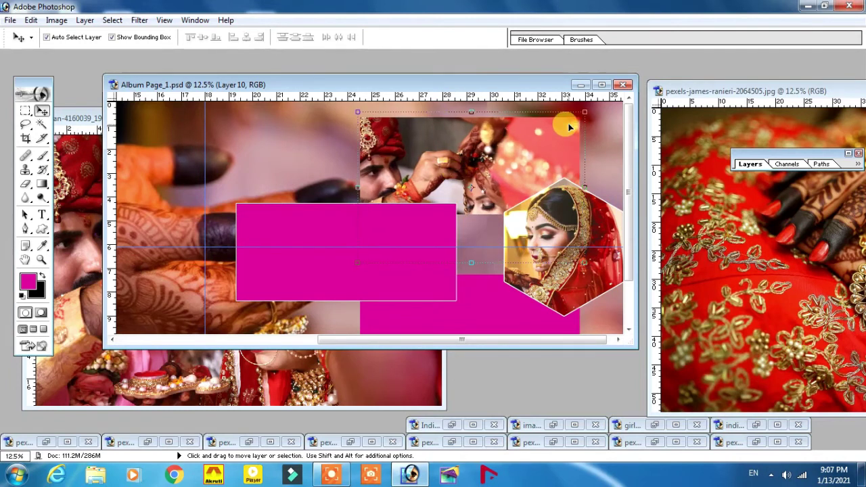
{"action": "key", "text": "shift+Up"}
{"action": "key", "text": "shift+Up"}
{"action": "key", "text": "shift+Up"}
{"action": "key", "text": "shift+Up"}
{"action": "key", "text": "shift+Up"}
{"action": "key", "text": "shift+Up"}
{"action": "key", "text": "shift+Up"}
{"action": "key", "text": "shift+Up"}
{"action": "key", "text": "shift+Up"}
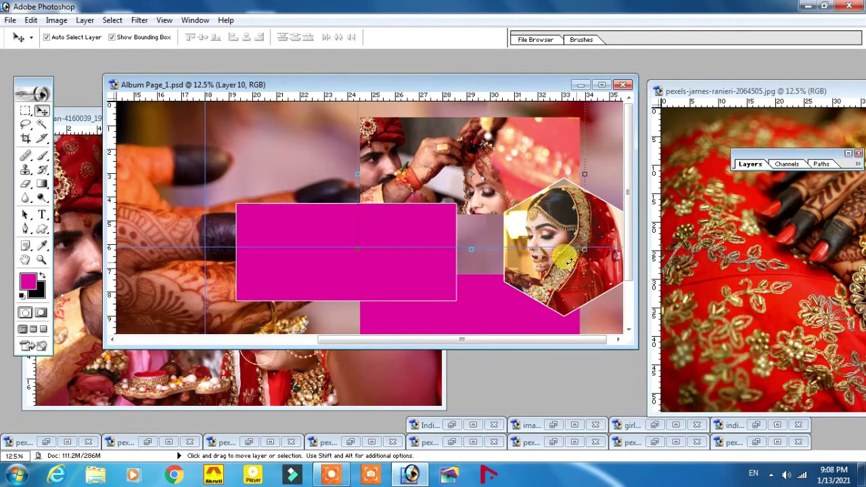
- Close the background photo and copy the whole Wedding Hands photo, then close its window
{"action": "left_click", "coordinate": [149, 323]}
{"action": "left_click", "coordinate": [429, 120]}
{"action": "left_click", "coordinate": [451, 425]}
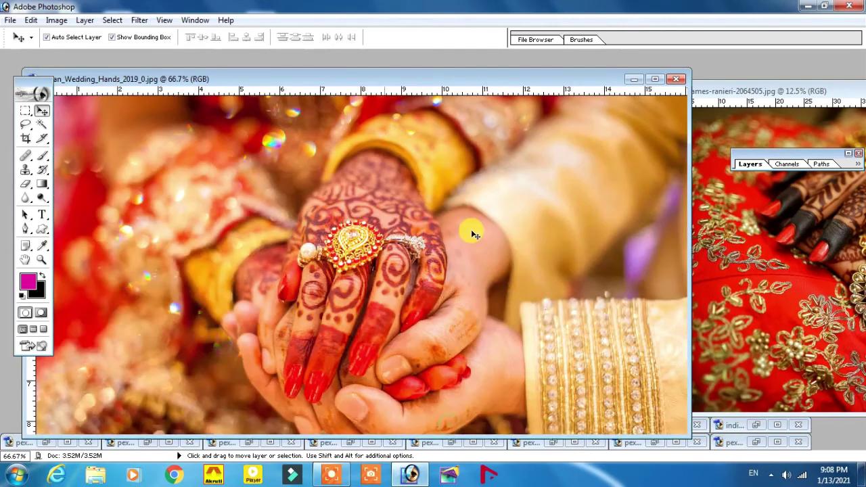
{"action": "left_click_drag", "start_coordinate": [565, 83], "coordinate": [343, 67]}
{"action": "left_click", "coordinate": [325, 368]}
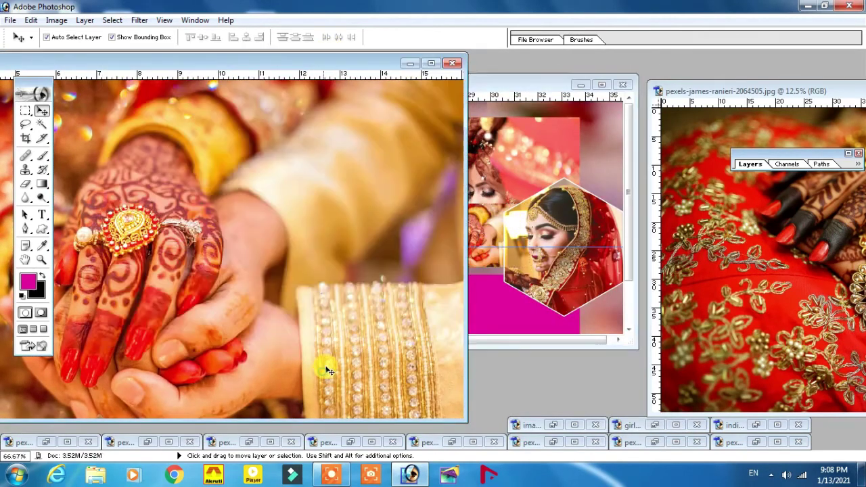
{"action": "left_click", "coordinate": [453, 63]}
- Paste the hands photo above the wide magenta rectangle and enlarge it to about 154% over it
{"action": "left_click_drag", "start_coordinate": [402, 259], "coordinate": [355, 242]}
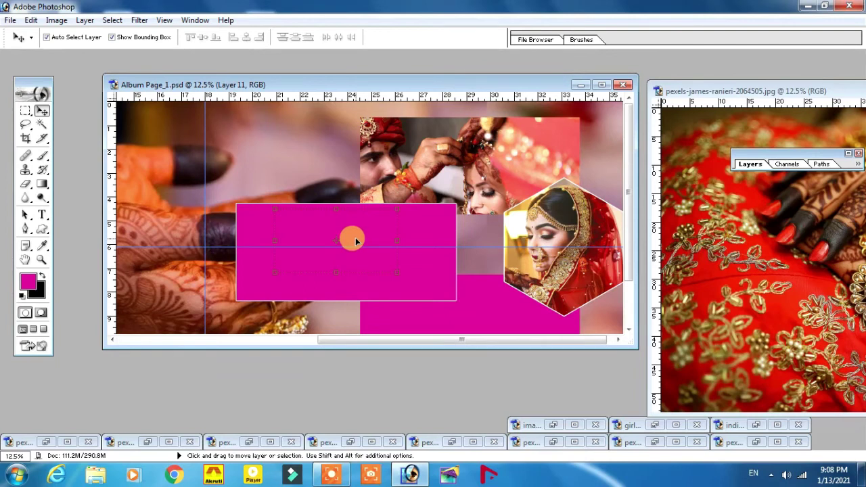
{"action": "key", "text": "ctrl+v"}
{"action": "key", "text": "ctrl+t"}
{"action": "left_click_drag", "start_coordinate": [397, 272], "coordinate": [463, 306]}
{"action": "left_click_drag", "start_coordinate": [269, 209], "coordinate": [220, 181]}
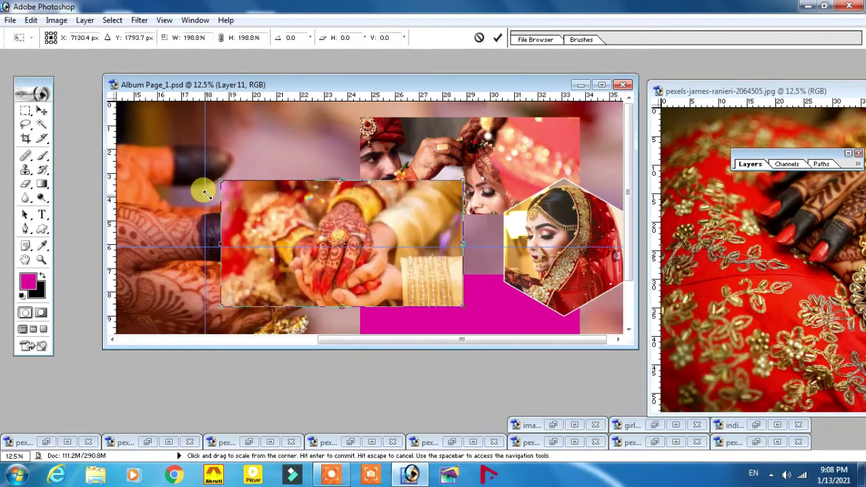
{"action": "double_click", "coordinate": [298, 218]}
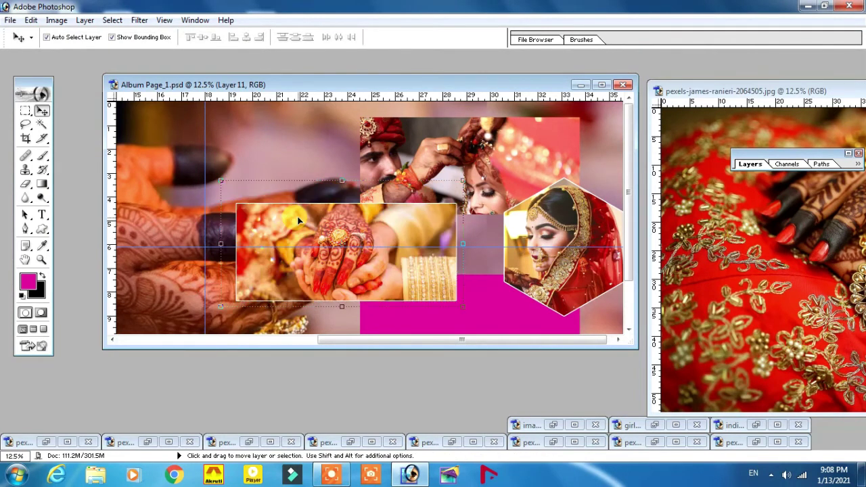
- Minimise the fabric photo, dock the Layers palette at the top, and expand the full layer list
{"action": "scroll", "coordinate": [735, 123], "scroll_direction": "down", "scroll_amount": 2}
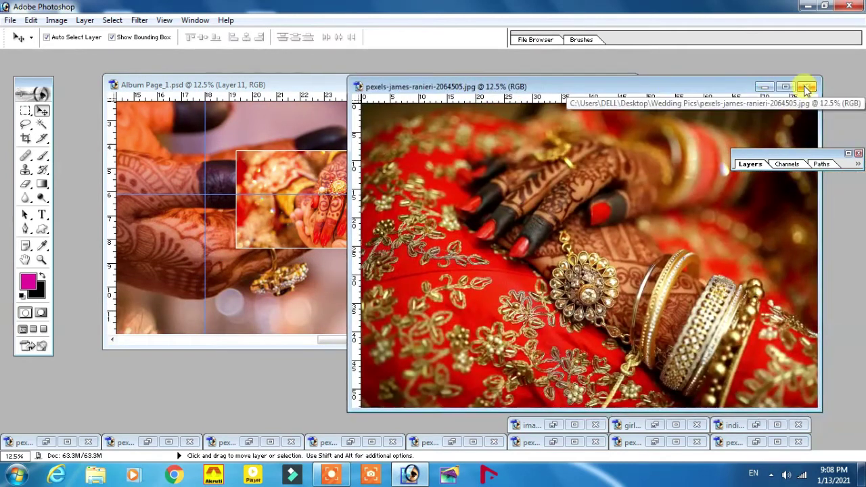
{"action": "left_click", "coordinate": [803, 88]}
{"action": "left_click_drag", "start_coordinate": [814, 154], "coordinate": [815, 25]}
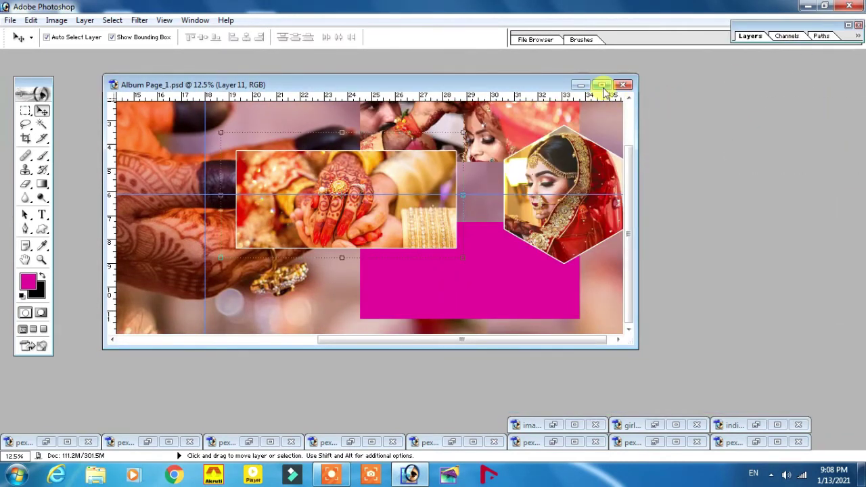
{"action": "left_click", "coordinate": [601, 84]}
{"action": "key", "text": "ctrl+minus"}
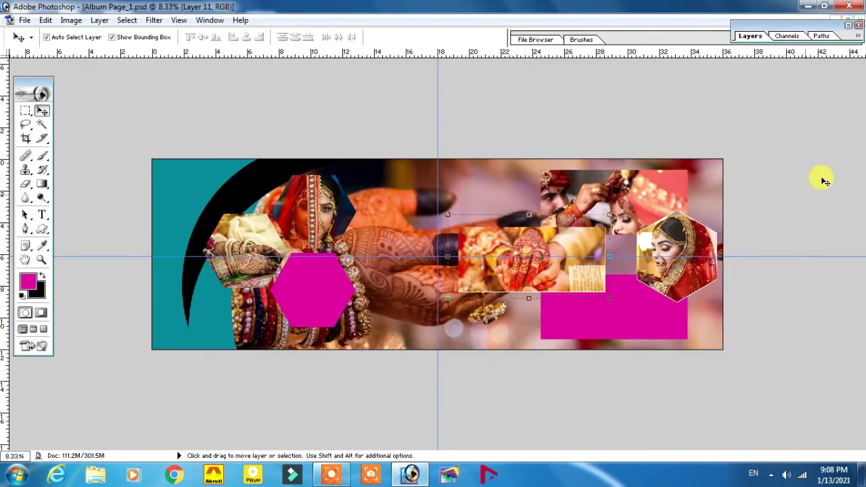
{"action": "double_click", "coordinate": [831, 25]}
- Restore the album window to normal size, enlarge it, and check the turban and other photo windows
{"action": "left_click", "coordinate": [853, 23]}
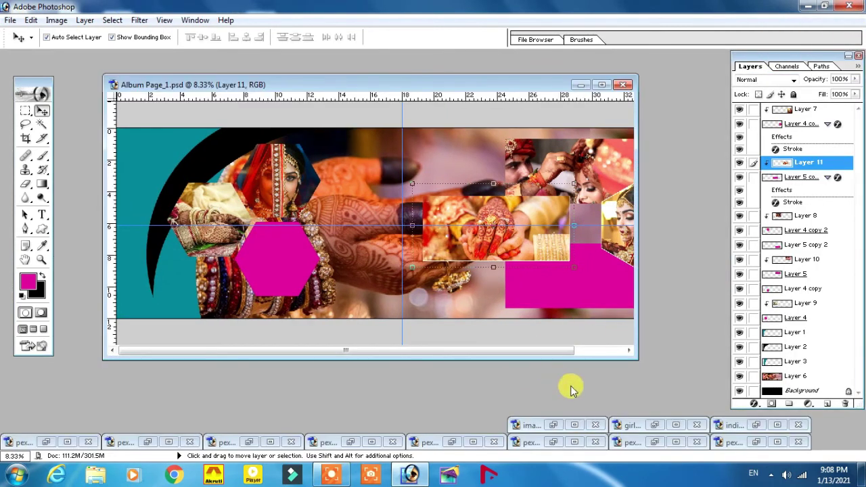
{"action": "left_click_drag", "start_coordinate": [638, 358], "coordinate": [710, 373]}
{"action": "left_click", "coordinate": [546, 425]}
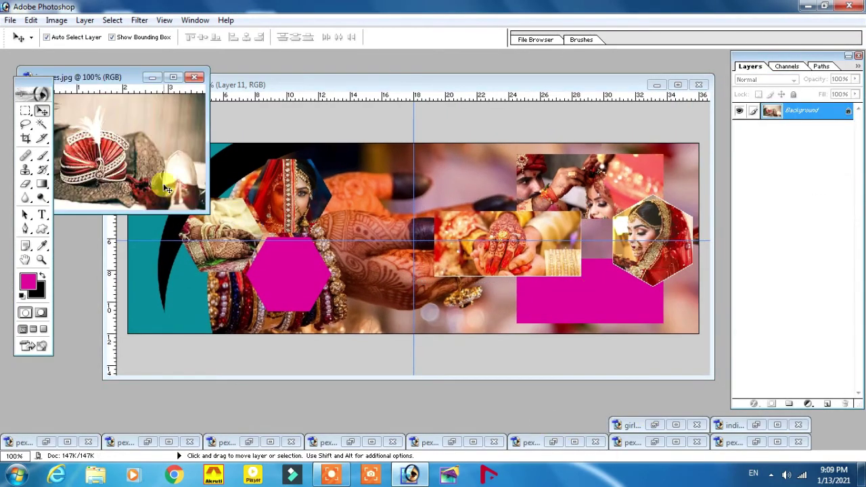
{"action": "left_click", "coordinate": [153, 78]}
{"action": "left_click", "coordinate": [668, 424]}
- Copy the joined-hands ring photo onto the album page
{"action": "left_click", "coordinate": [422, 70]}
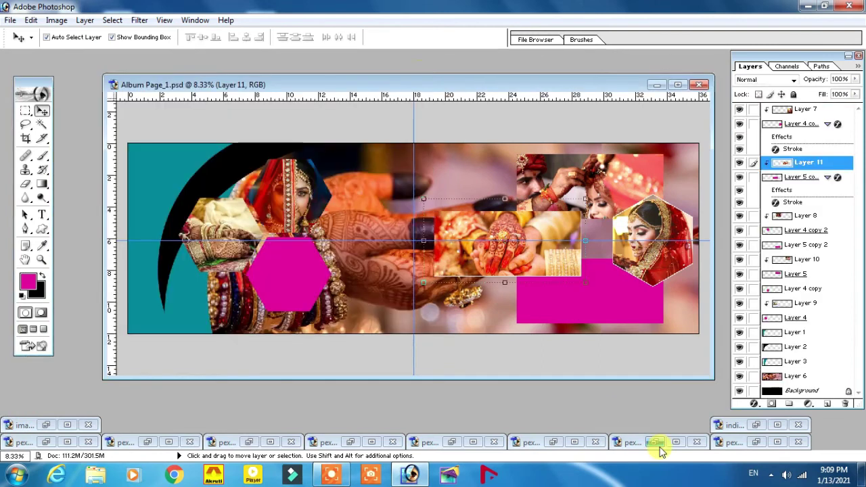
{"action": "left_click", "coordinate": [756, 425]}
{"action": "left_click_drag", "start_coordinate": [476, 122], "coordinate": [281, 69]}
{"action": "left_click_drag", "start_coordinate": [343, 252], "coordinate": [556, 284]}
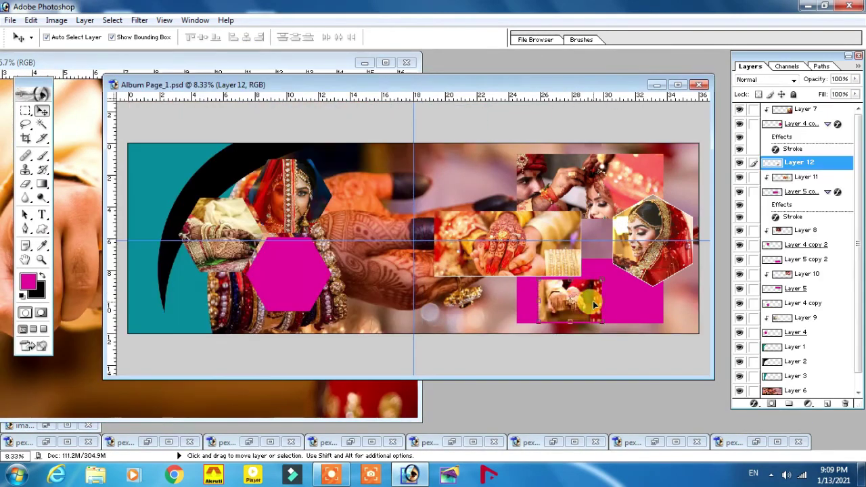
- Enlarge the joined-hands photo, clip it into the lower-right magenta rectangle, and restore the turban photo
{"action": "key", "text": "ctrl+t"}
{"action": "mouse_move", "coordinate": [596, 315]}
{"action": "left_mouse_down"}
{"action": "mouse_move", "coordinate": [657, 319]}
{"action": "mouse_move", "coordinate": [665, 339]}
{"action": "left_mouse_up"}
{"action": "key", "text": "Return"}
{"action": "key", "text": "ctrl+bracketleft"}
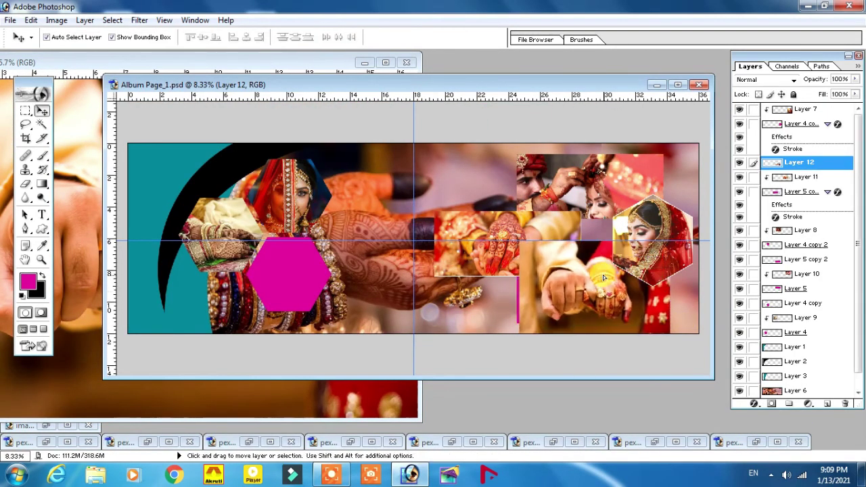
{"action": "key", "text": "ctrl+bracketleft"}
{"action": "key", "text": "ctrl+bracketleft"}
{"action": "key", "text": "ctrl+bracketleft"}
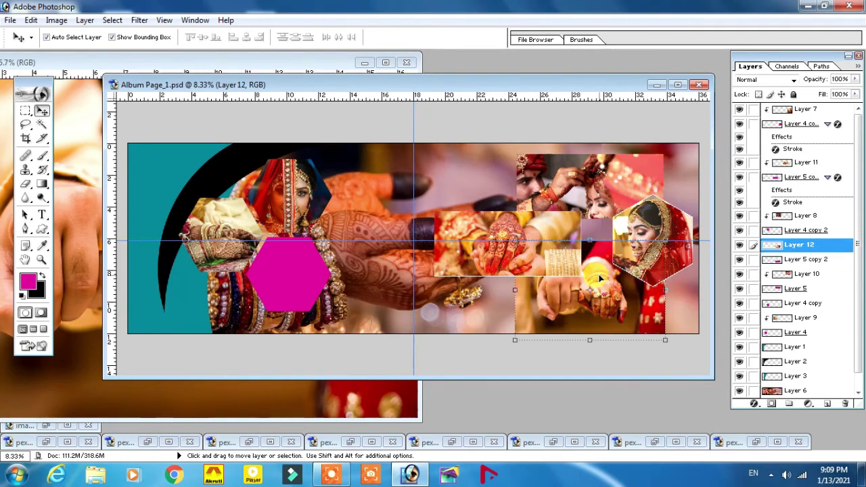
{"action": "left_click_drag", "start_coordinate": [599, 278], "coordinate": [600, 280]}
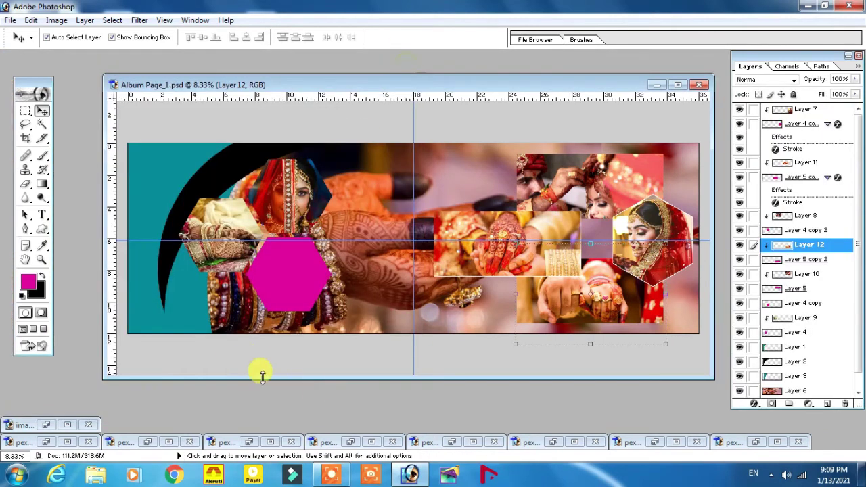
{"action": "left_click", "coordinate": [48, 426]}
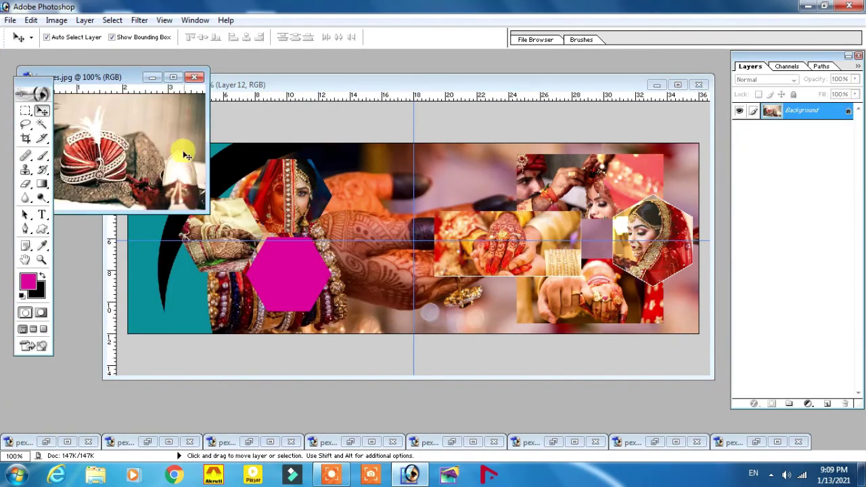
- Close the turban photo and copy the bangles-and-hands photo onto the album page
{"action": "left_click", "coordinate": [195, 77]}
{"action": "left_click", "coordinate": [46, 442]}
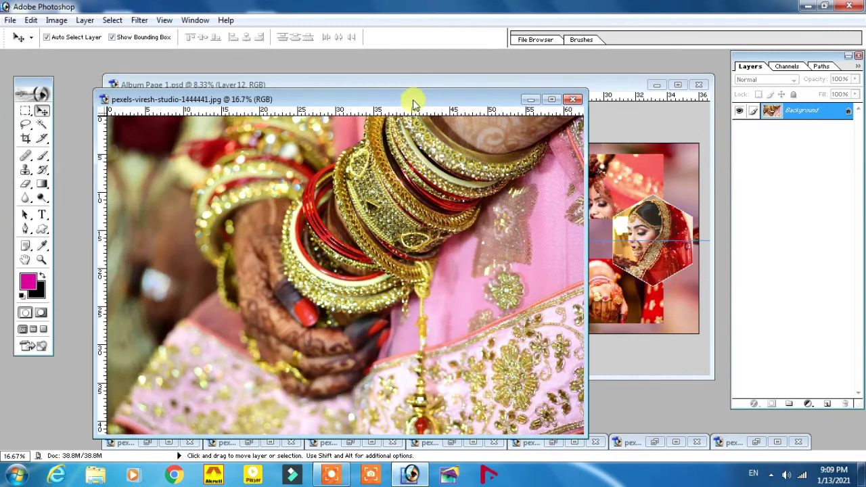
{"action": "left_click_drag", "start_coordinate": [415, 103], "coordinate": [595, 84]}
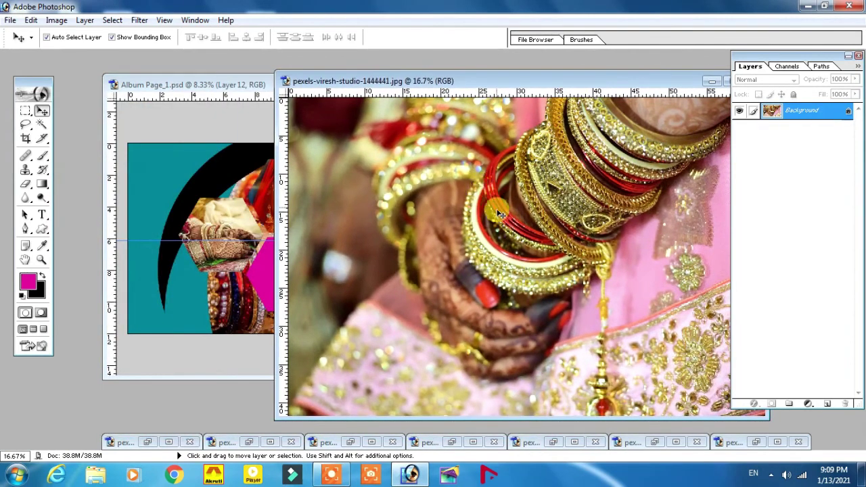
{"action": "mouse_move", "coordinate": [381, 202]}
{"action": "left_mouse_down"}
{"action": "mouse_move", "coordinate": [139, 178]}
{"action": "mouse_move", "coordinate": [153, 171]}
{"action": "mouse_move", "coordinate": [296, 226]}
{"action": "mouse_move", "coordinate": [303, 203]}
{"action": "left_mouse_up"}
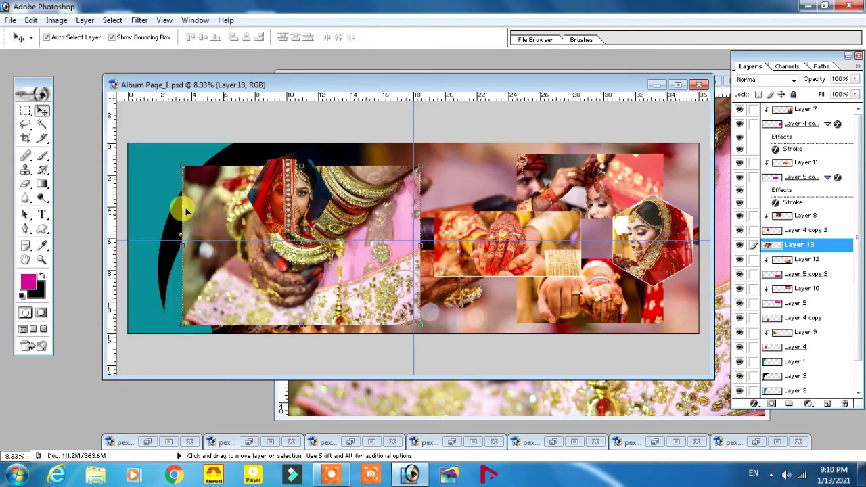
{"action": "left_click_drag", "start_coordinate": [144, 152], "coordinate": [136, 197]}
- Undo the accidental teal shape move and recentre the bride's face in the upper hexagon
{"action": "key", "text": "ctrl+z"}
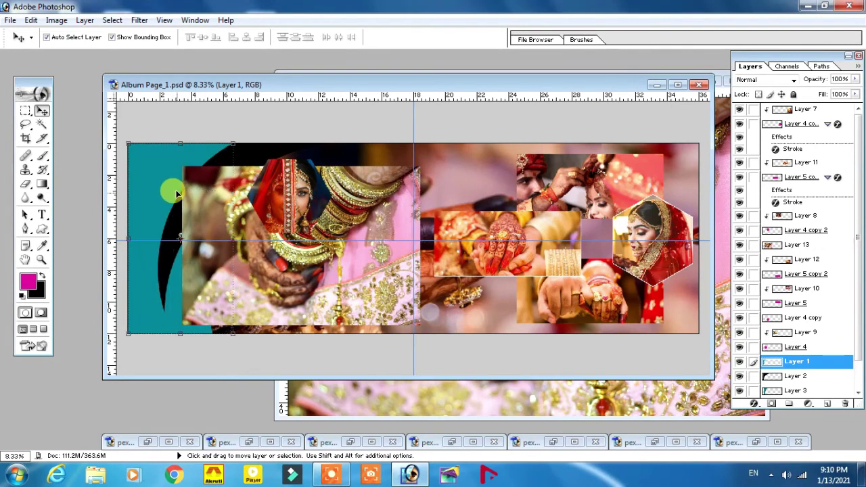
{"action": "left_click", "coordinate": [287, 192]}
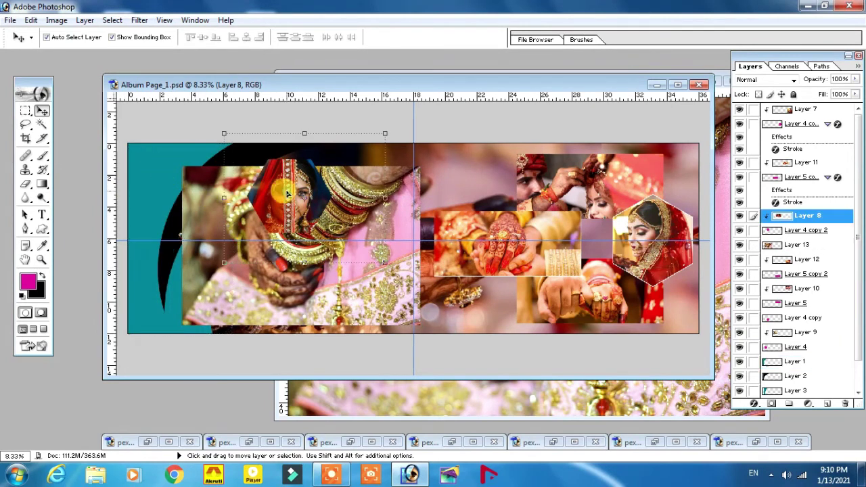
{"action": "left_click_drag", "start_coordinate": [306, 200], "coordinate": [332, 207]}
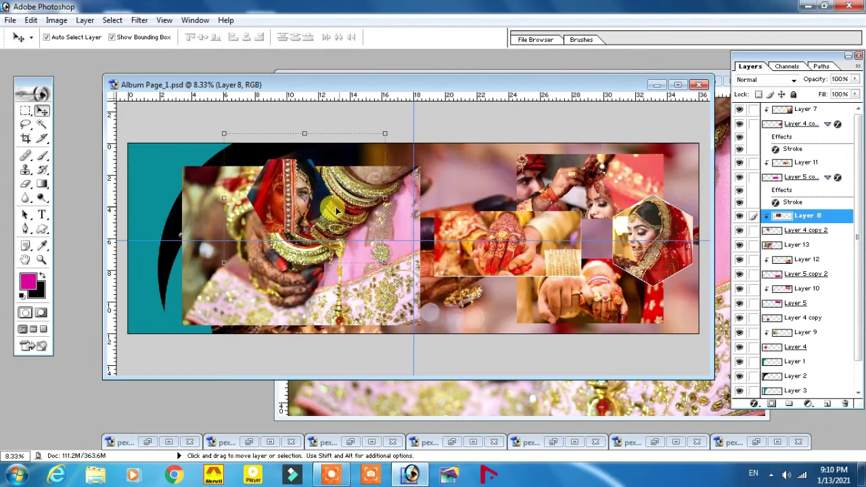
- Enlarge the bangles photo to cover the left page and place it just above the teal shape
{"action": "left_click_drag", "start_coordinate": [201, 276], "coordinate": [101, 234]}
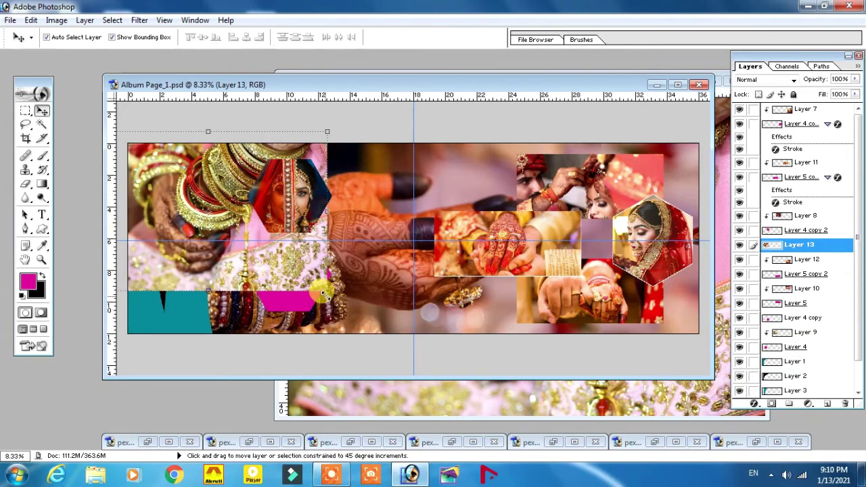
{"action": "key", "text": "ctrl+t"}
{"action": "left_click_drag", "start_coordinate": [328, 291], "coordinate": [402, 329]}
{"action": "key", "text": "Return"}
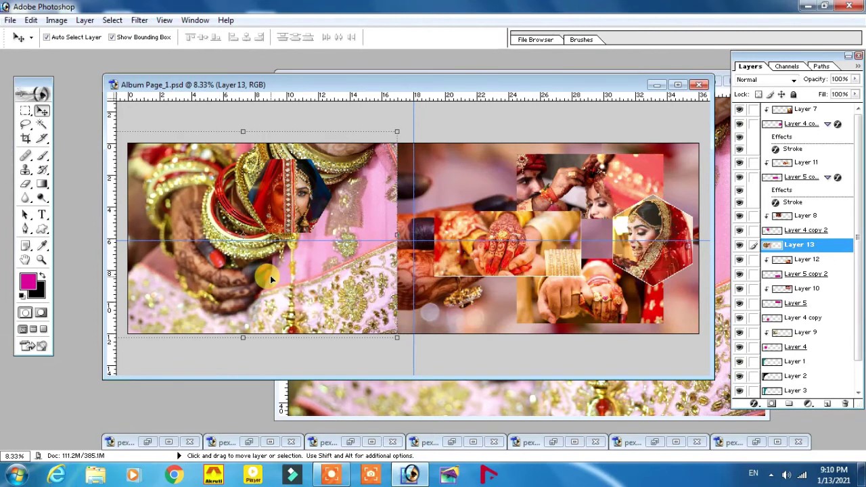
{"action": "key", "text": "ctrl+shift+bracketleft"}
{"action": "key", "text": "ctrl+bracketright"}
{"action": "key", "text": "ctrl+bracketright"}
{"action": "key", "text": "ctrl+bracketright"}
{"action": "key", "text": "ctrl+bracketright"}
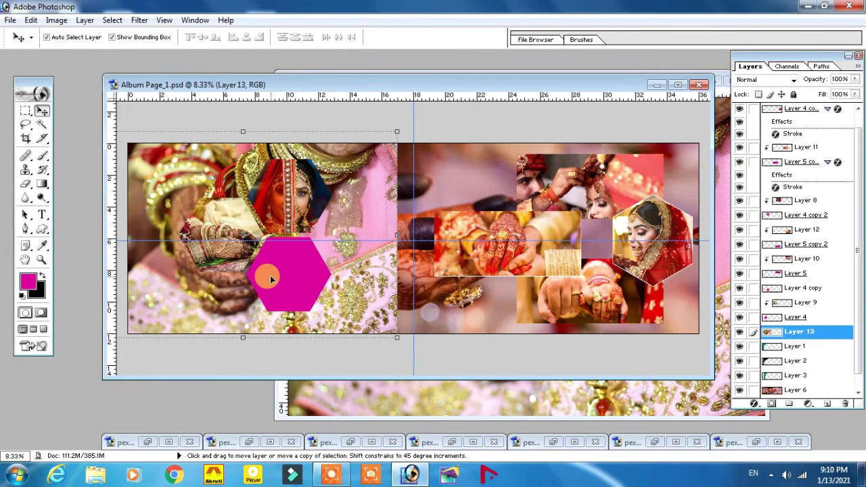
- Nudge the bangles photo three steps left and bring its source photo forward
{"action": "key", "text": "shift+Left"}
{"action": "key", "text": "shift+Left"}
{"action": "key", "text": "shift+Left"}
{"action": "key", "text": "shift+Left"}
{"action": "key", "text": "shift+Left"}
{"action": "key", "text": "shift+Left"}
{"action": "key", "text": "shift+Left"}
{"action": "key", "text": "shift+Left"}
{"action": "key", "text": "shift+Left"}
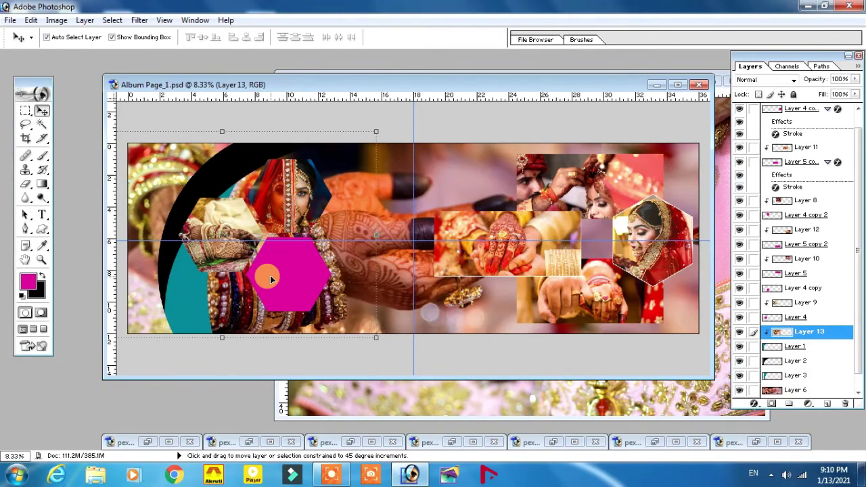
{"action": "key", "text": "shift+Left"}
{"action": "key", "text": "shift+Left"}
{"action": "key", "text": "shift+Left"}
{"action": "key", "text": "shift+Left"}
{"action": "key", "text": "shift+Left"}
{"action": "key", "text": "shift+Left"}
{"action": "key", "text": "shift+Left"}
{"action": "key", "text": "shift+Left"}
{"action": "key", "text": "shift+Left"}
{"action": "key", "text": "shift+Left"}
{"action": "key", "text": "shift+Left"}
{"action": "key", "text": "shift+Left"}
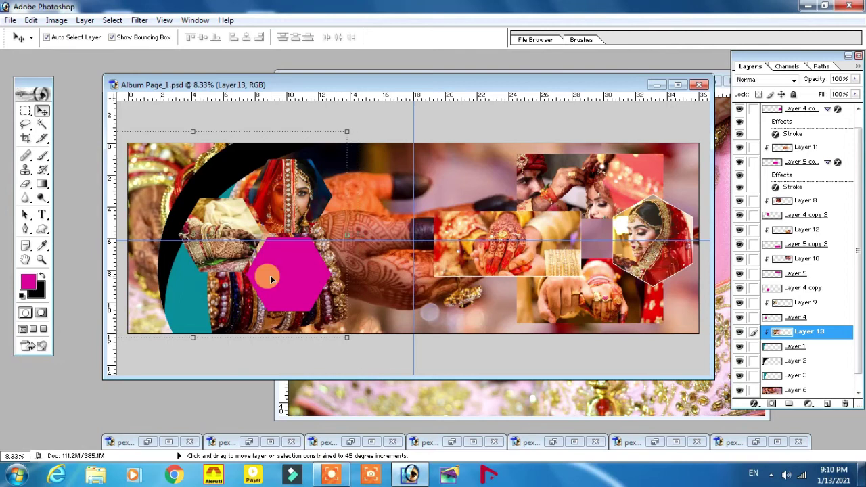
{"action": "key", "text": "shift+Left"}
{"action": "key", "text": "shift+Left"}
{"action": "key", "text": "shift+Left"}
{"action": "left_click", "coordinate": [504, 393]}
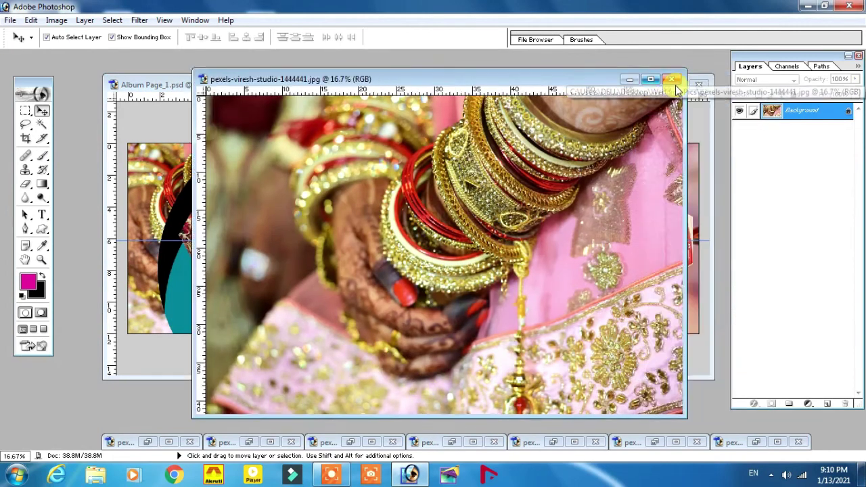
- Close the bangles source and copy the bride portrait onto the album page
{"action": "left_click", "coordinate": [675, 79]}
{"action": "left_click", "coordinate": [148, 443]}
{"action": "left_click_drag", "start_coordinate": [543, 103], "coordinate": [770, 76]}
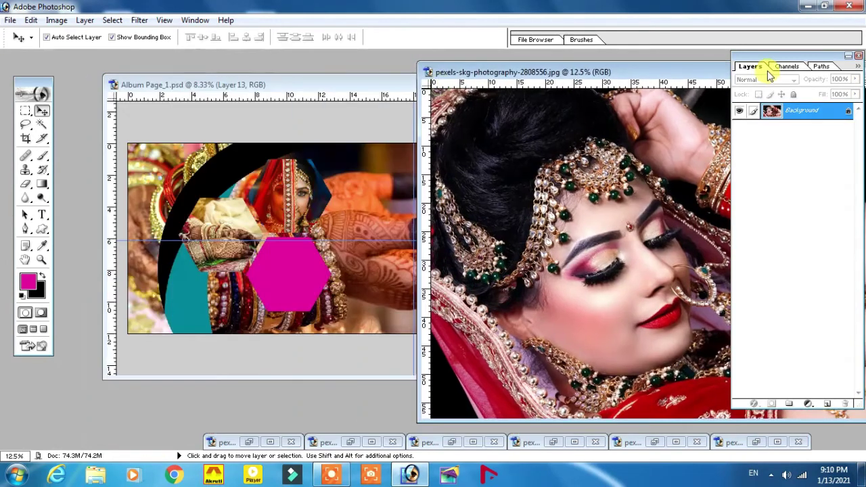
{"action": "left_click_drag", "start_coordinate": [611, 237], "coordinate": [345, 232]}
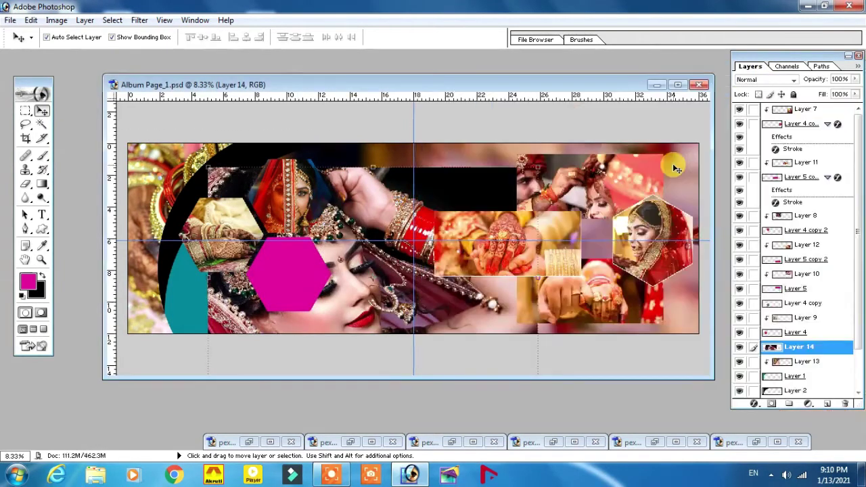
- Place the bride portrait just above the magenta hexagon layer and clip it into the hexagon
{"action": "key", "text": "ctrl+bracketright"}
{"action": "key", "text": "ctrl+bracketright"}
{"action": "key", "text": "ctrl+bracketright"}
{"action": "key", "text": "ctrl+bracketright"}
{"action": "key", "text": "ctrl+bracketright"}
{"action": "key", "text": "ctrl+bracketright"}
{"action": "key", "text": "ctrl+bracketright"}
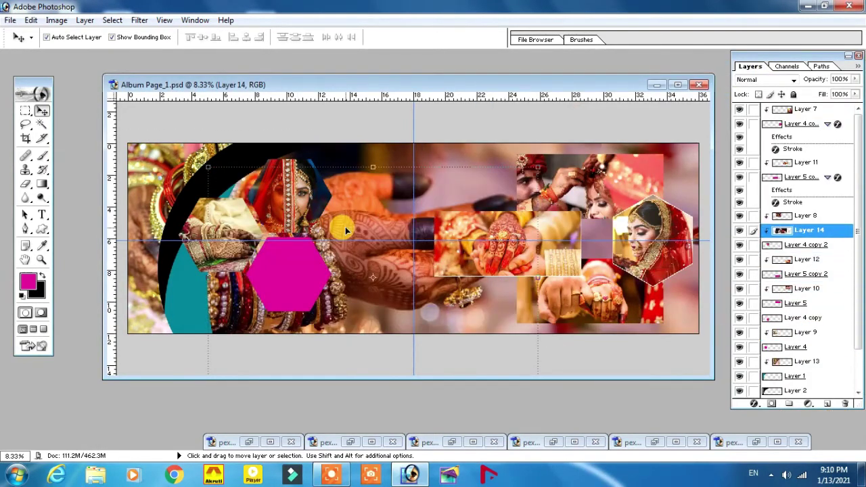
{"action": "key", "text": "ctrl+bracketright"}
{"action": "key", "text": "ctrl+bracketright"}
{"action": "key", "text": "ctrl+bracketright"}
{"action": "key", "text": "ctrl+bracketleft"}
{"action": "key", "text": "ctrl+bracketleft"}
{"action": "key", "text": "ctrl+bracketleft"}
{"action": "key", "text": "ctrl+bracketleft"}
{"action": "key", "text": "ctrl+bracketleft"}
{"action": "key", "text": "ctrl+bracketleft"}
{"action": "key", "text": "ctrl+bracketleft"}
{"action": "key", "text": "ctrl+bracketleft"}
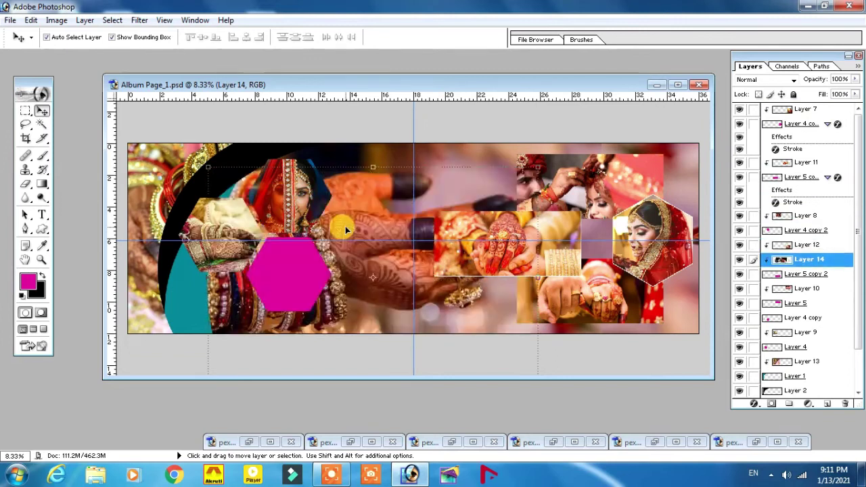
{"action": "key", "text": "ctrl+bracketleft"}
{"action": "key", "text": "ctrl+bracketleft"}
{"action": "key", "text": "ctrl+g"}
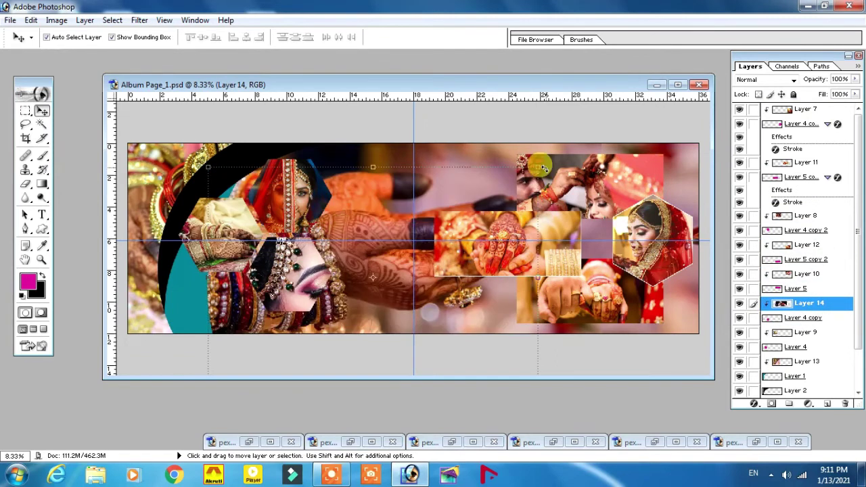
- Shrink the bride portrait and move it so her face fills the hexagon, then restore the pot photo
{"action": "left_click_drag", "start_coordinate": [540, 167], "coordinate": [467, 214]}
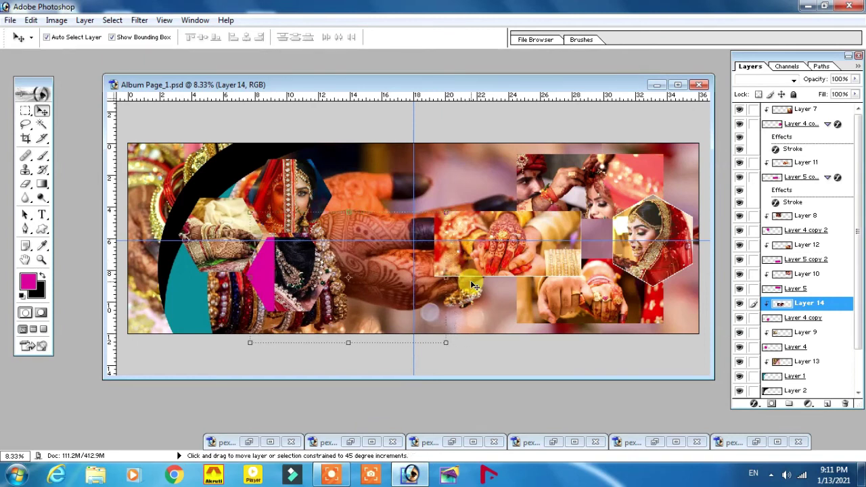
{"action": "key", "text": "Return"}
{"action": "mouse_move", "coordinate": [472, 212]}
{"action": "left_mouse_down"}
{"action": "mouse_move", "coordinate": [433, 211]}
{"action": "mouse_move", "coordinate": [372, 298]}
{"action": "left_mouse_up"}
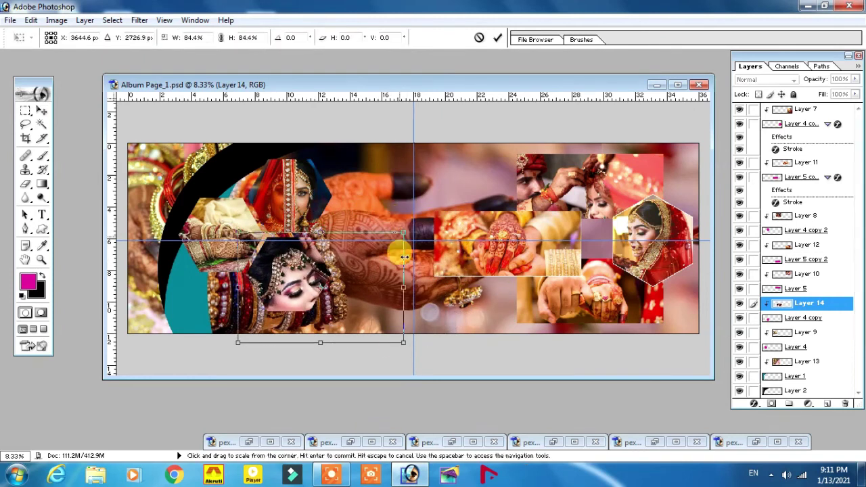
{"action": "key", "text": "Return"}
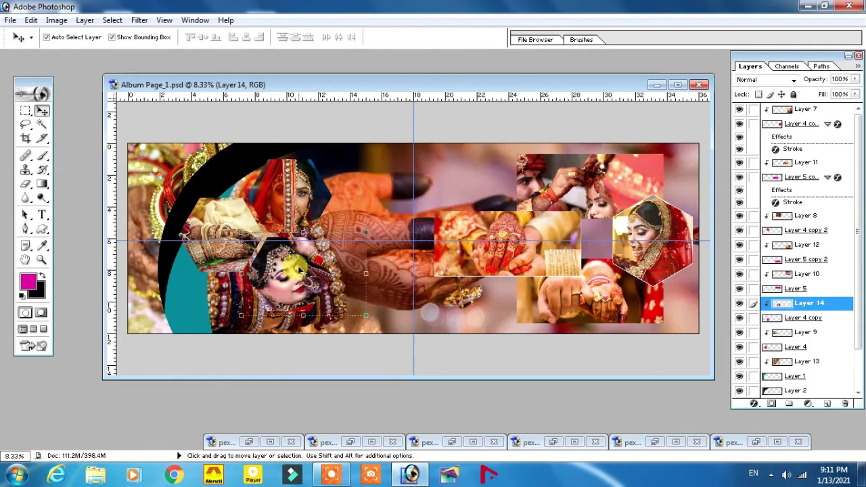
{"action": "left_click", "coordinate": [250, 443]}
- Copy the pot photo into the album, place it above the teal shape and clip it into the crescent
{"action": "left_click_drag", "start_coordinate": [304, 136], "coordinate": [614, 124]}
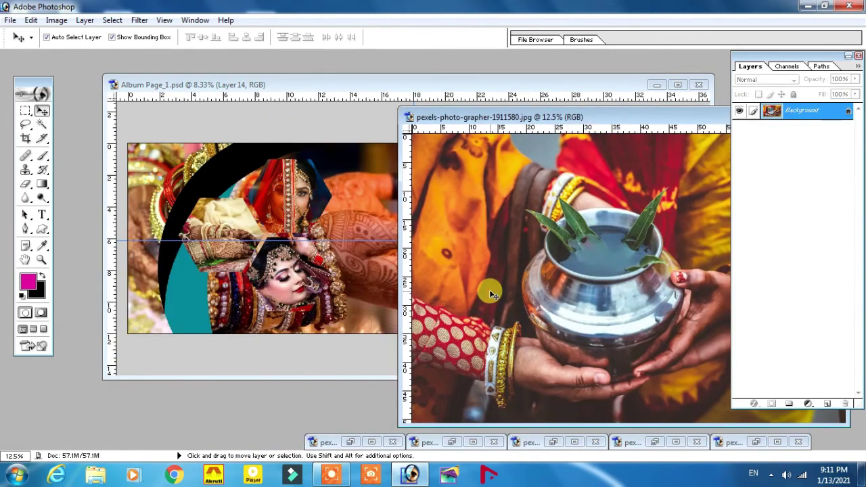
{"action": "mouse_move", "coordinate": [490, 291]}
{"action": "left_mouse_down"}
{"action": "mouse_move", "coordinate": [182, 287]}
{"action": "mouse_move", "coordinate": [359, 247]}
{"action": "mouse_move", "coordinate": [235, 248]}
{"action": "left_mouse_up"}
{"action": "key", "text": "ctrl+bracketleft"}
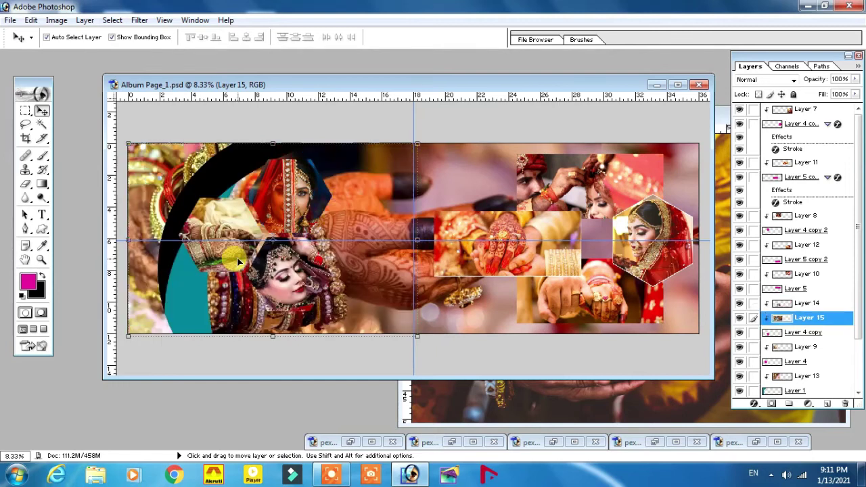
{"action": "key", "text": "ctrl+bracketleft"}
{"action": "key", "text": "ctrl+bracketleft"}
{"action": "key", "text": "ctrl+bracketleft"}
{"action": "key", "text": "ctrl+bracketleft"}
{"action": "key", "text": "ctrl+bracketleft"}
{"action": "key", "text": "ctrl+bracketleft"}
{"action": "key", "text": "ctrl+bracketleft"}
{"action": "key", "text": "ctrl+bracketleft"}
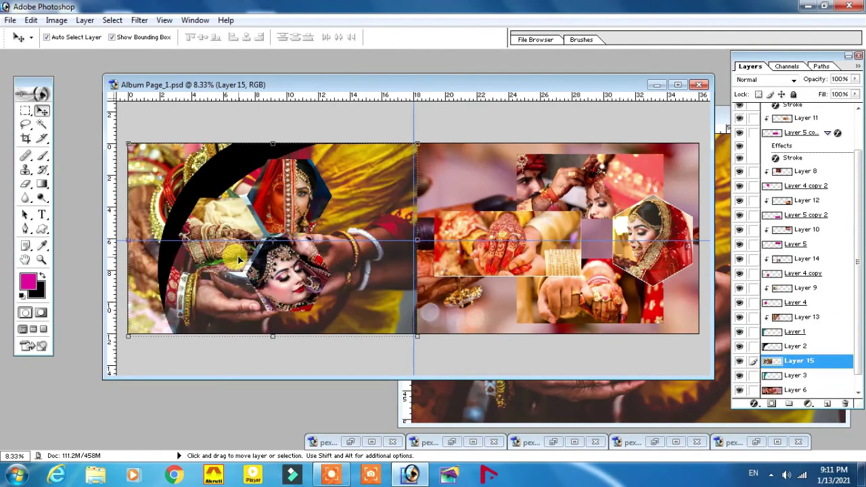
{"action": "key", "text": "ctrl+bracketright"}
{"action": "key", "text": "ctrl+bracketright"}
{"action": "key", "text": "ctrl+g"}
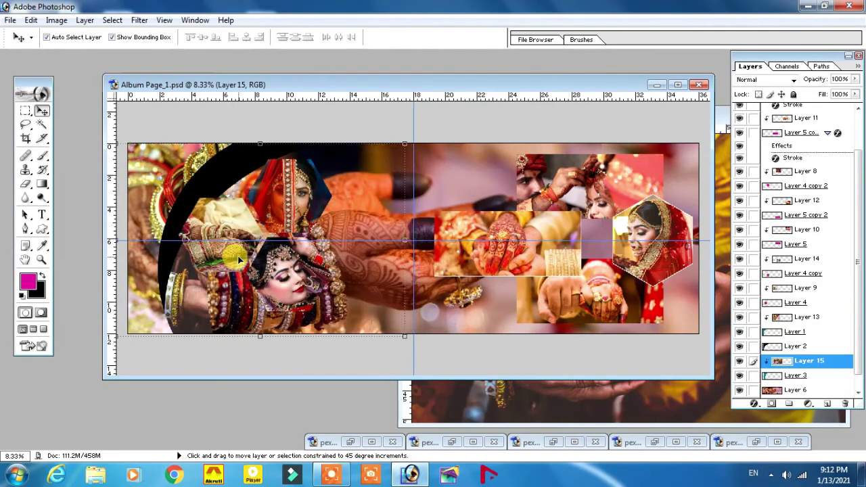
- Scale the pot photo down to 82.1% and select the black arc layer
{"action": "key", "text": "ctrl+t"}
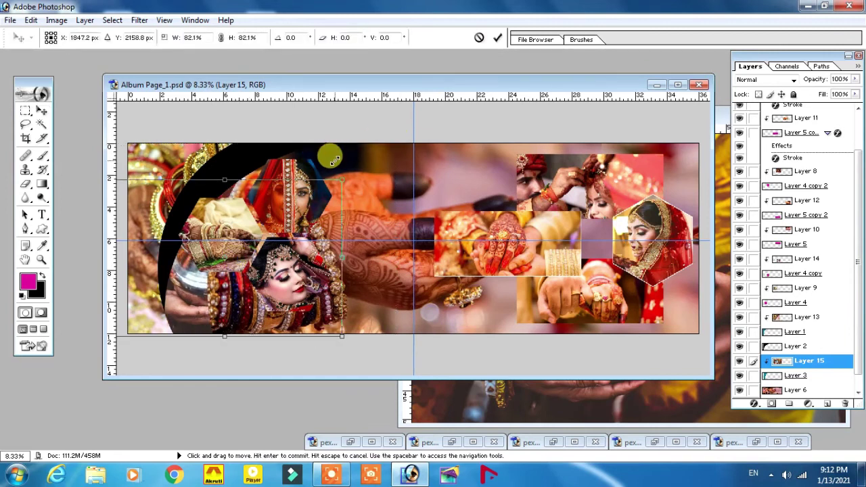
{"action": "left_click_drag", "start_coordinate": [396, 143], "coordinate": [349, 176]}
{"action": "key", "text": "Return"}
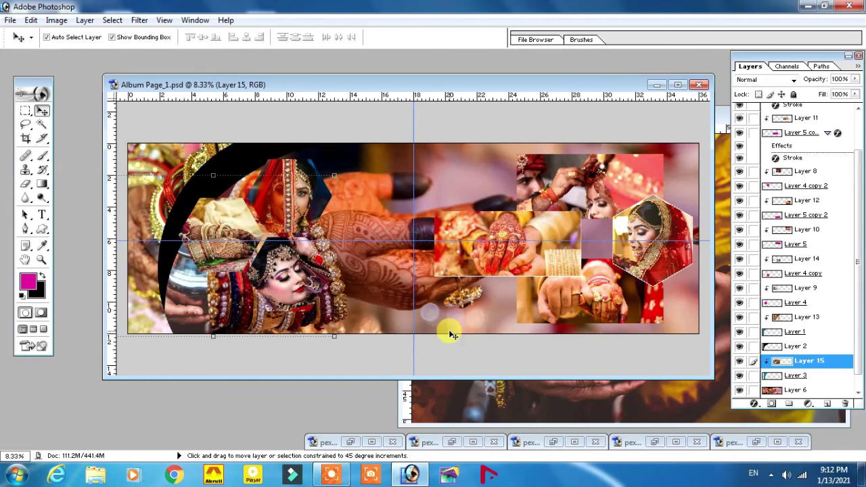
{"action": "left_click", "coordinate": [242, 156]}
- Close the pot photo and drag the bride-with-ring photo into the album page
{"action": "left_click", "coordinate": [352, 447]}
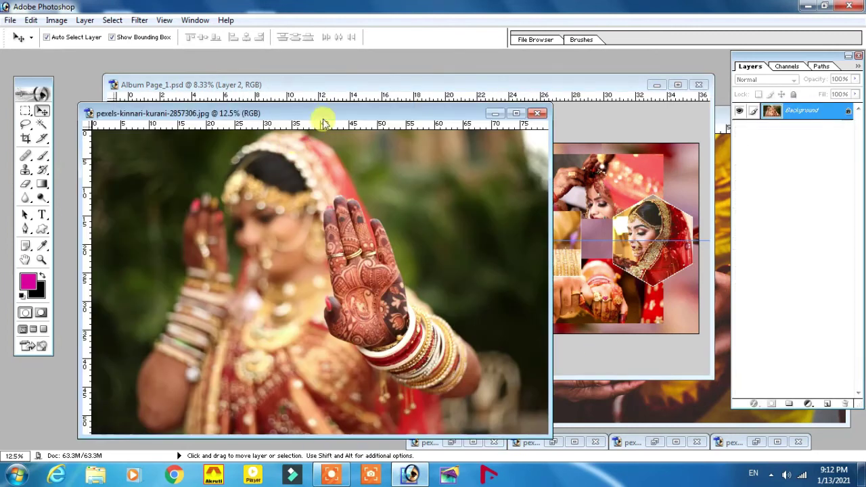
{"action": "mouse_move", "coordinate": [319, 116]}
{"action": "left_mouse_down"}
{"action": "mouse_move", "coordinate": [402, 290]}
{"action": "mouse_move", "coordinate": [264, 67]}
{"action": "left_mouse_up"}
{"action": "left_click", "coordinate": [609, 290]}
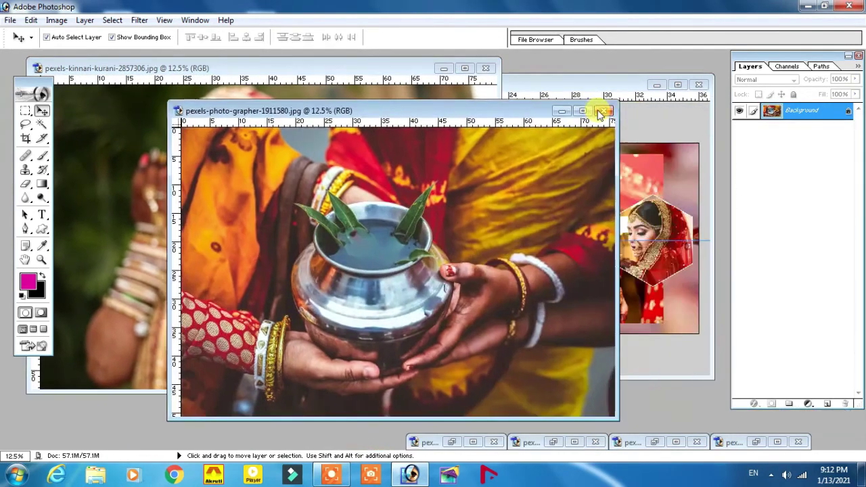
{"action": "key", "text": "ctrl+w"}
{"action": "left_click", "coordinate": [443, 68]}
{"action": "left_click", "coordinate": [452, 442]}
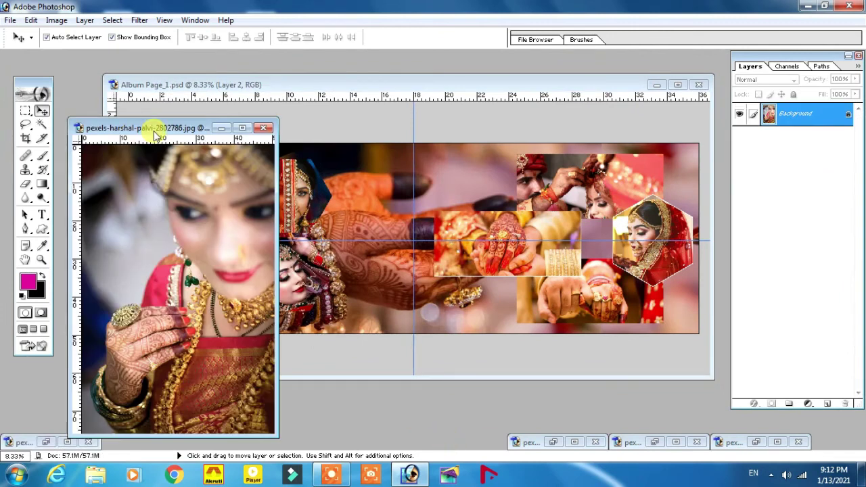
{"action": "left_click_drag", "start_coordinate": [167, 129], "coordinate": [498, 88]}
{"action": "left_click_drag", "start_coordinate": [497, 209], "coordinate": [276, 215]}
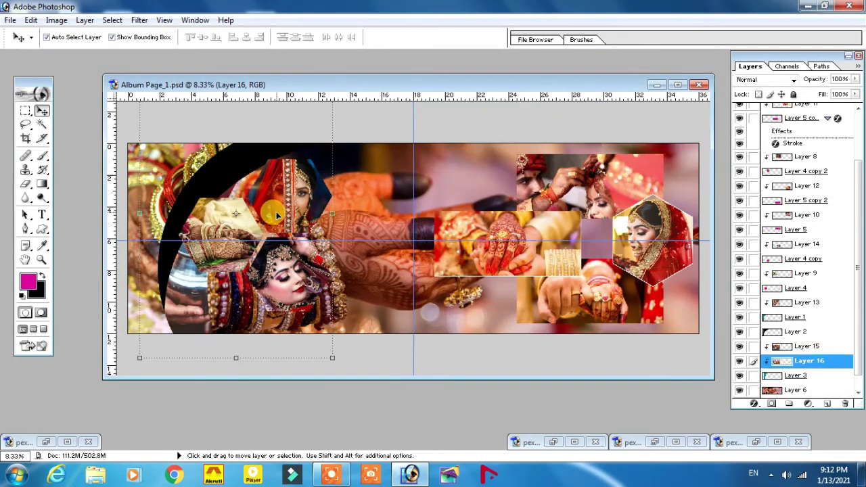
- Nudge the new bride photo in the upper-left hexagon slightly up and right
{"action": "key", "text": "shift+Left"}
{"action": "key", "text": "shift+Left"}
{"action": "key", "text": "shift+Left"}
{"action": "key", "text": "shift+Left"}
{"action": "key", "text": "shift+Left"}
{"action": "key", "text": "shift+Left"}
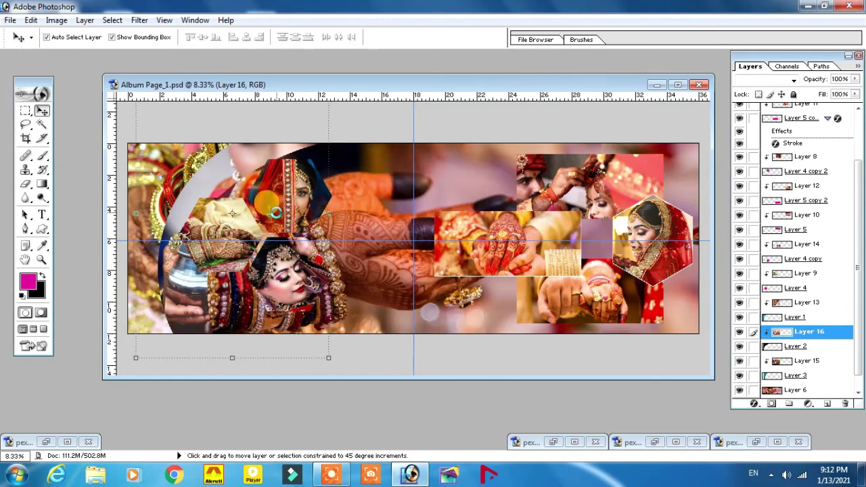
{"action": "key", "text": "shift+Left"}
{"action": "key", "text": "shift+Left"}
{"action": "key", "text": "shift+Left"}
{"action": "key", "text": "shift+Left"}
{"action": "key", "text": "shift+Left"}
{"action": "key", "text": "shift+Left"}
{"action": "key", "text": "shift+Left"}
{"action": "key", "text": "shift+Left"}
{"action": "key", "text": "shift+Left"}
{"action": "key", "text": "shift+Left"}
{"action": "key", "text": "shift+Left"}
{"action": "key", "text": "shift+Left"}
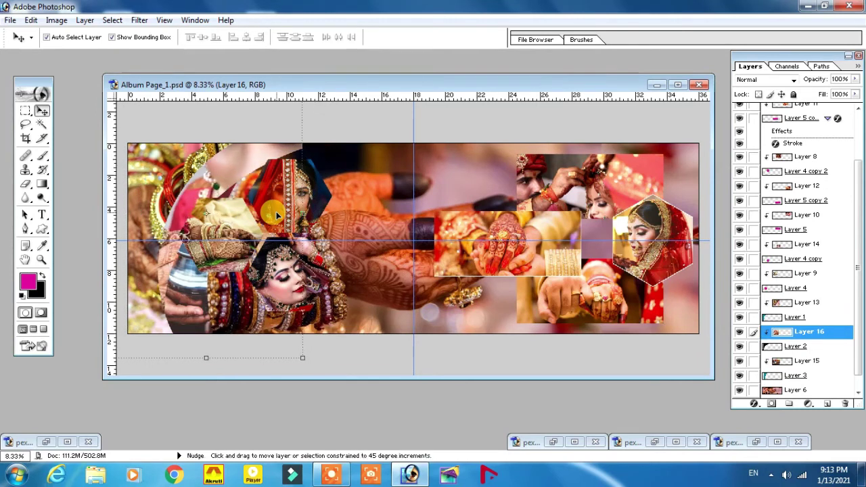
{"action": "key", "text": "shift+Left"}
{"action": "key", "text": "shift+Left"}
{"action": "key", "text": "shift+Left"}
{"action": "key", "text": "shift+Left"}
{"action": "key", "text": "shift+Left"}
{"action": "key", "text": "shift+Left"}
{"action": "key", "text": "shift+Right"}
{"action": "key", "text": "shift+Right"}
{"action": "key", "text": "shift+Right"}
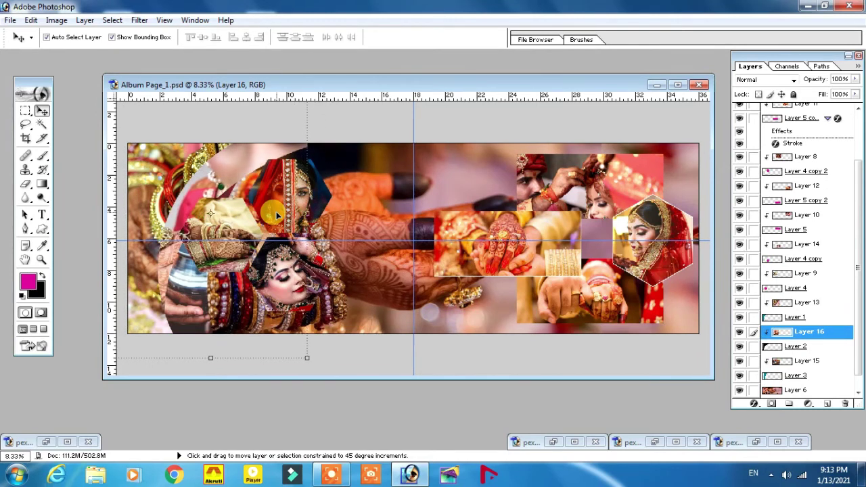
{"action": "key", "text": "shift+Right"}
{"action": "key", "text": "shift+Right"}
{"action": "key", "text": "shift+Right"}
{"action": "key", "text": "shift+Right"}
{"action": "key", "text": "shift+Right"}
{"action": "key", "text": "shift+Right"}
{"action": "key", "text": "shift+Up"}
{"action": "key", "text": "shift+Up"}
{"action": "key", "text": "shift+Up"}
{"action": "key", "text": "shift+Up"}
{"action": "key", "text": "shift+Up"}
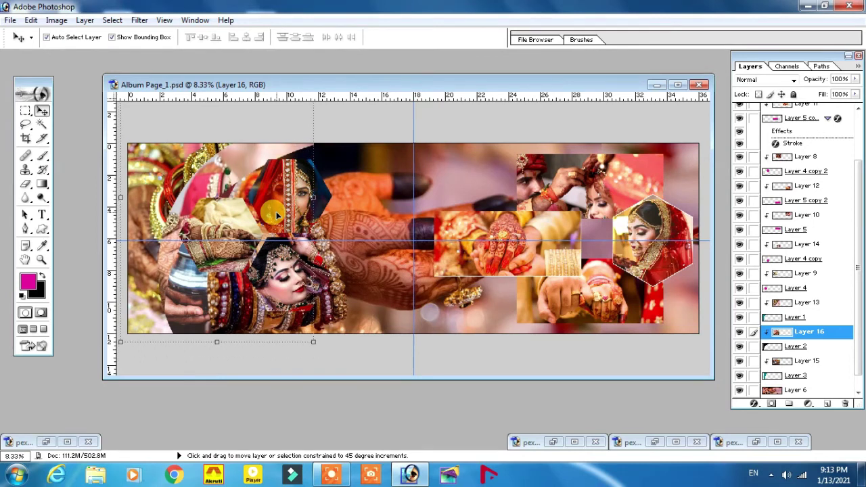
{"action": "key", "text": "shift+Up"}
{"action": "key", "text": "shift+Up"}
{"action": "key", "text": "shift+Up"}
{"action": "key", "text": "shift+Right"}
{"action": "key", "text": "shift+Right"}
{"action": "key", "text": "shift+Right"}
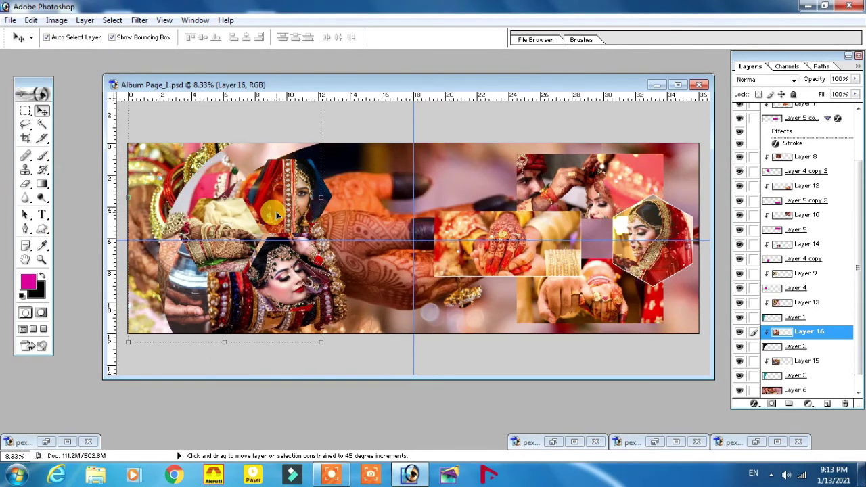
{"action": "key", "text": "shift+Right"}
{"action": "key", "text": "shift+Right"}
{"action": "left_click", "coordinate": [276, 213]}
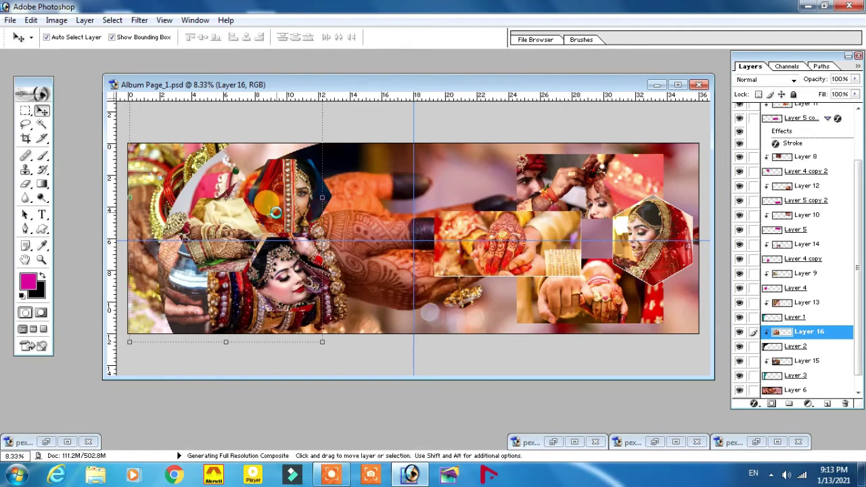
- Save the album page as Album Page_1.psd
{"action": "left_click", "coordinate": [454, 288]}
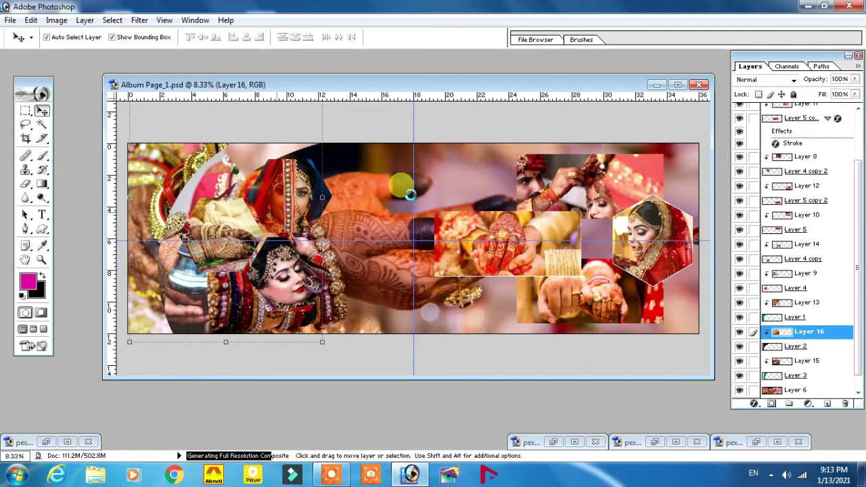
{"action": "left_click", "coordinate": [370, 191]}
{"action": "key", "text": "ctrl+s"}
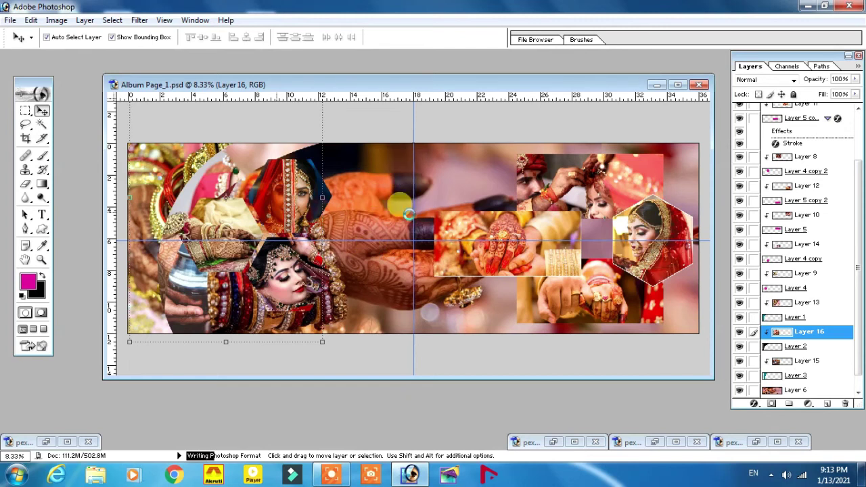
{"action": "left_click", "coordinate": [383, 190]}
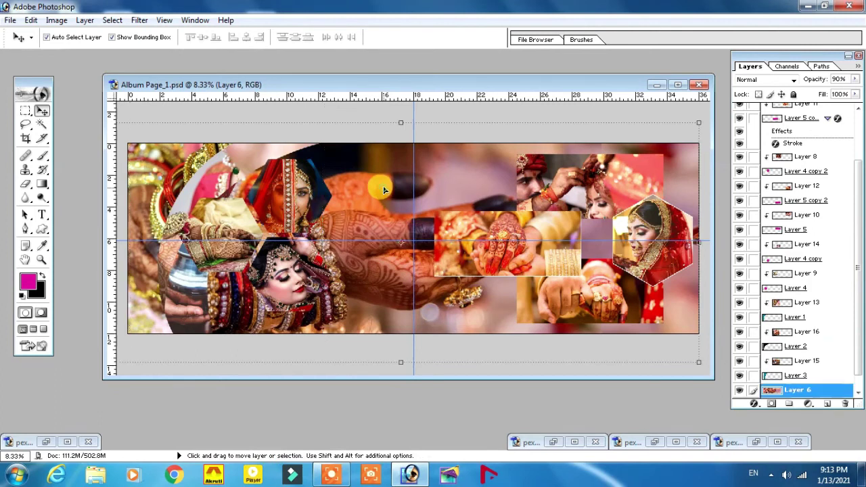
- Hide the old background layer and drag the blurred bride photo into the album page
{"action": "left_click", "coordinate": [739, 391]}
{"action": "left_click", "coordinate": [45, 442]}
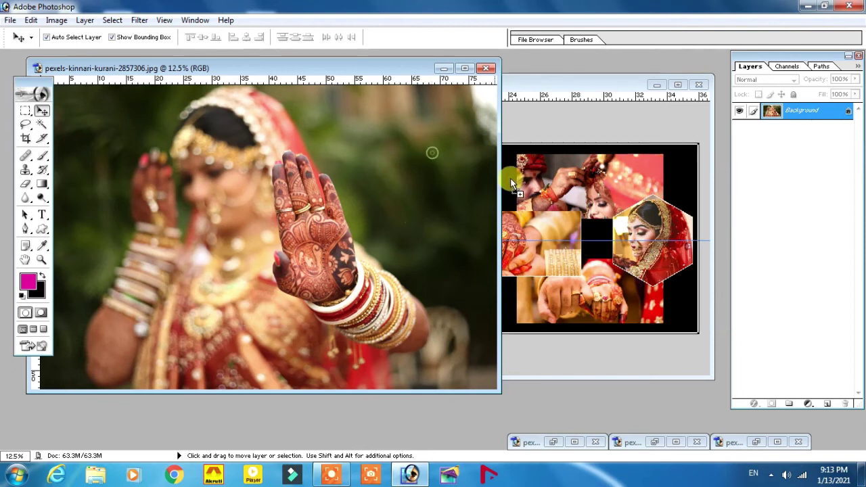
{"action": "left_click_drag", "start_coordinate": [434, 156], "coordinate": [511, 179]}
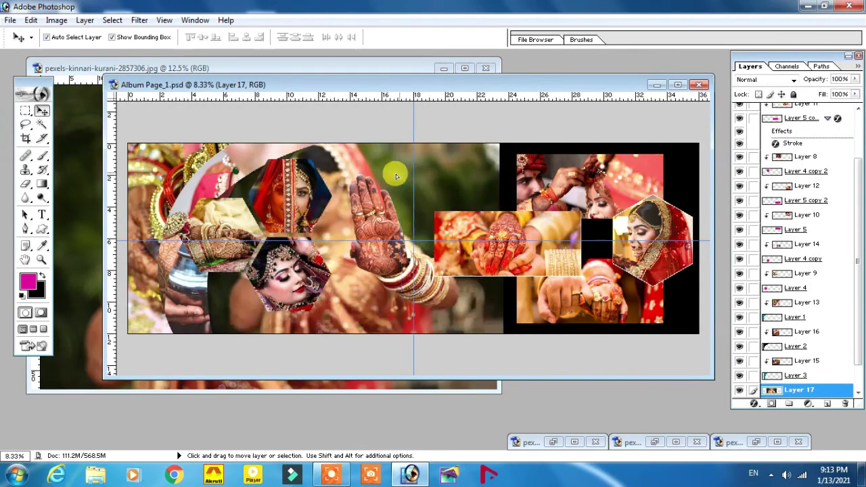
{"action": "left_click_drag", "start_coordinate": [463, 203], "coordinate": [393, 176]}
- Enlarge the blurred bride photo to cover the whole spread, commit it, and maximize the window
{"action": "key", "text": "ctrl+minus"}
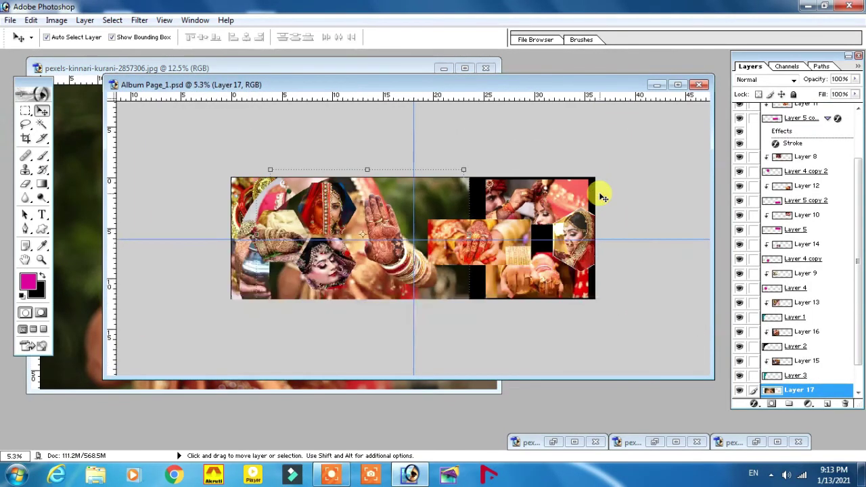
{"action": "left_click_drag", "start_coordinate": [464, 300], "coordinate": [622, 348]}
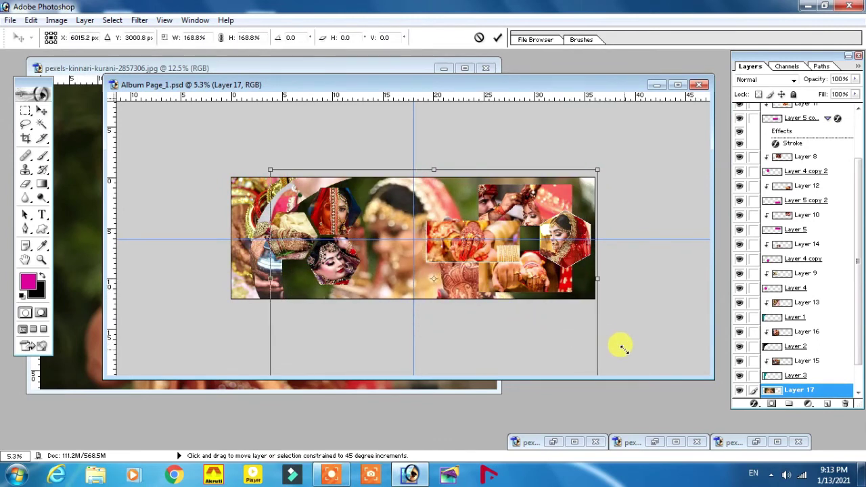
{"action": "double_click", "coordinate": [443, 192]}
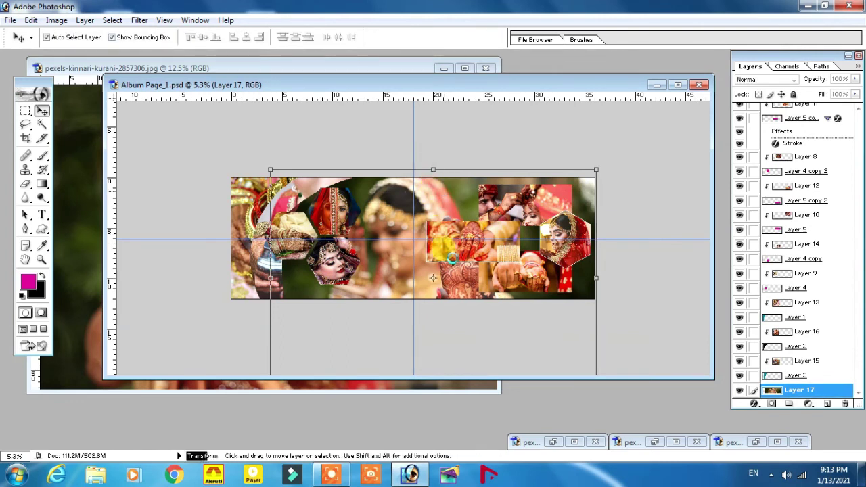
{"action": "left_click", "coordinate": [581, 319]}
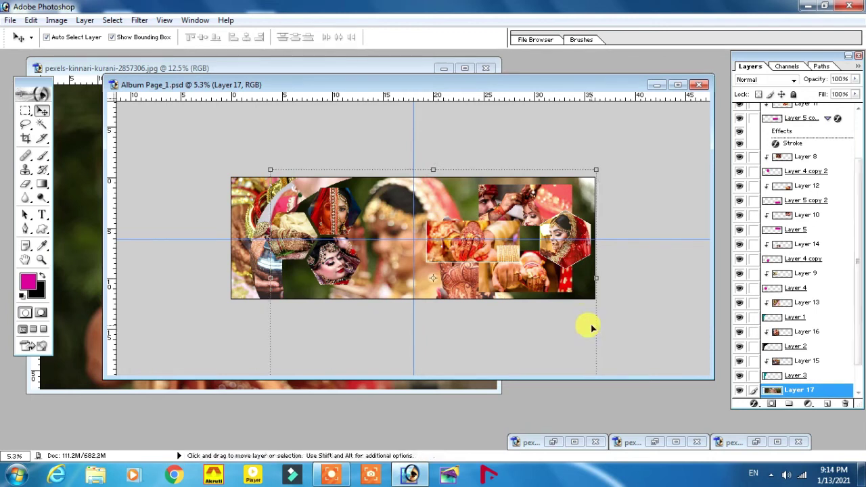
{"action": "key", "text": "ctrl+plus"}
{"action": "key", "text": "ctrl+plus"}
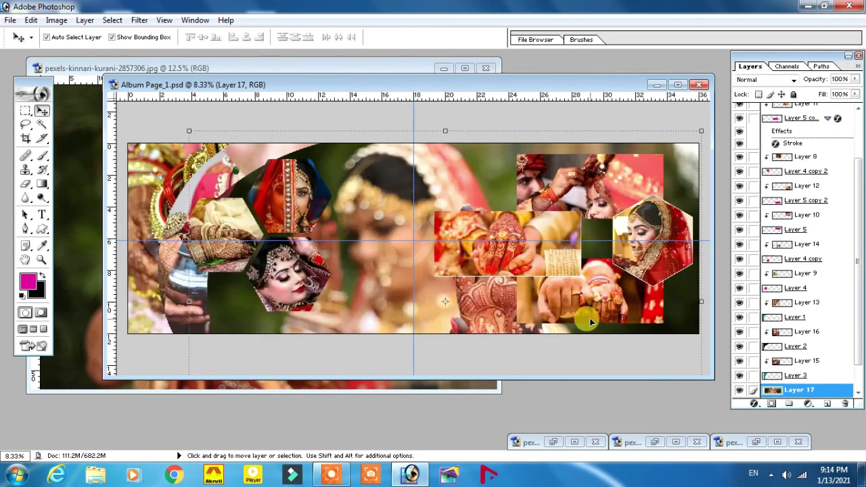
{"action": "key", "text": "ctrl+plus"}
{"action": "key", "text": "ctrl+minus"}
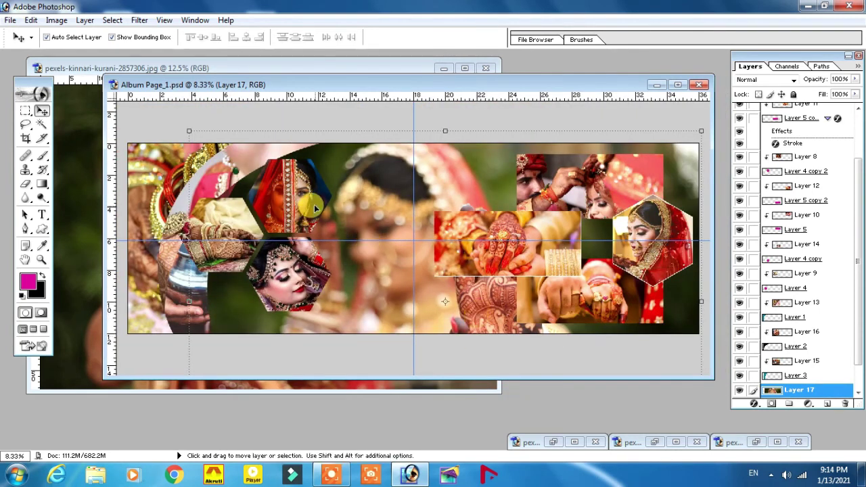
{"action": "left_click", "coordinate": [678, 85]}
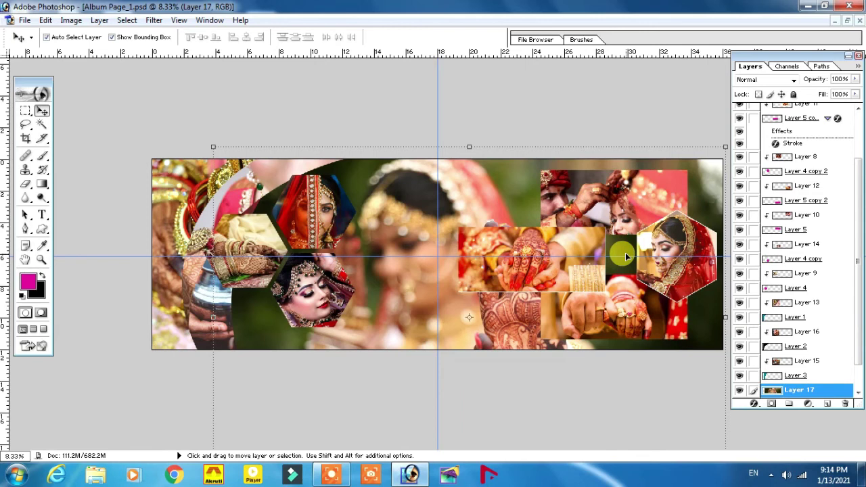
- Give the lower-right rectangle photo, Layer 5 copy 2, a black 30 px inside stroke
{"action": "key", "text": "ctrl+minus"}
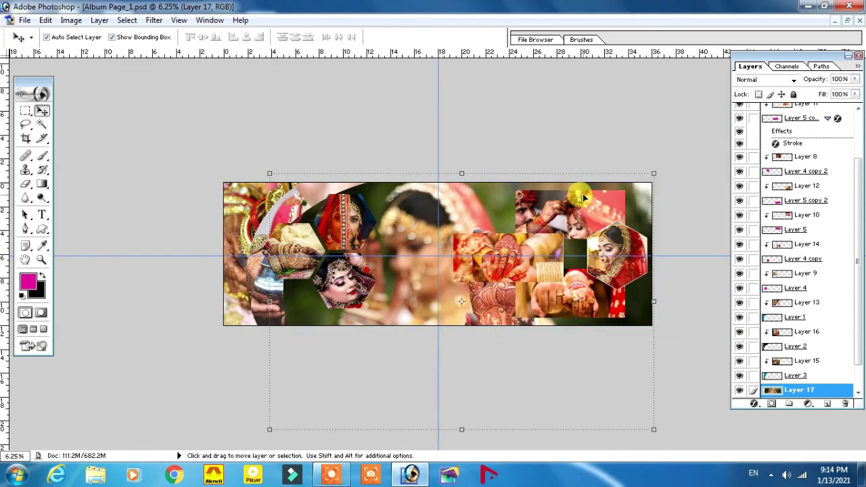
{"action": "left_click", "coordinate": [583, 194]}
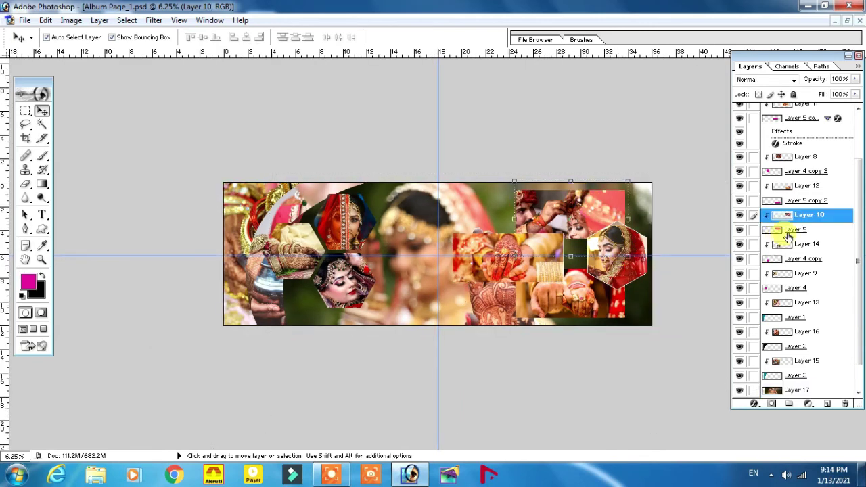
{"action": "left_click", "coordinate": [803, 201]}
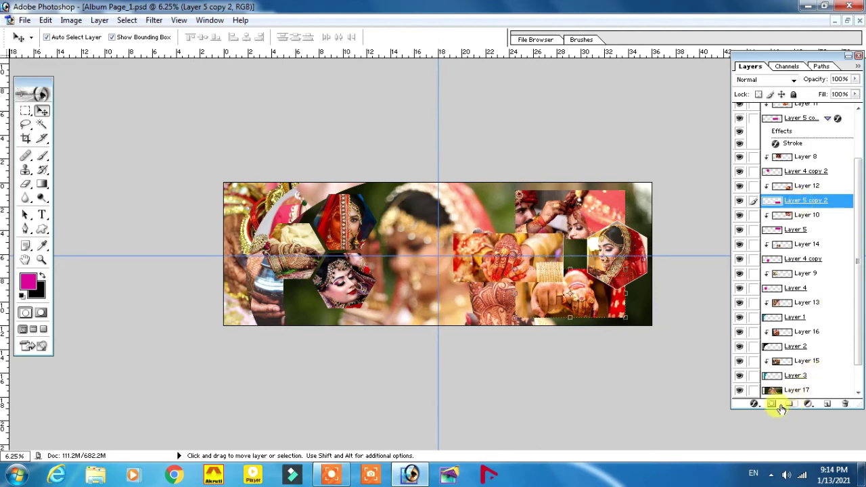
{"action": "left_click", "coordinate": [754, 404]}
{"action": "left_click", "coordinate": [778, 394]}
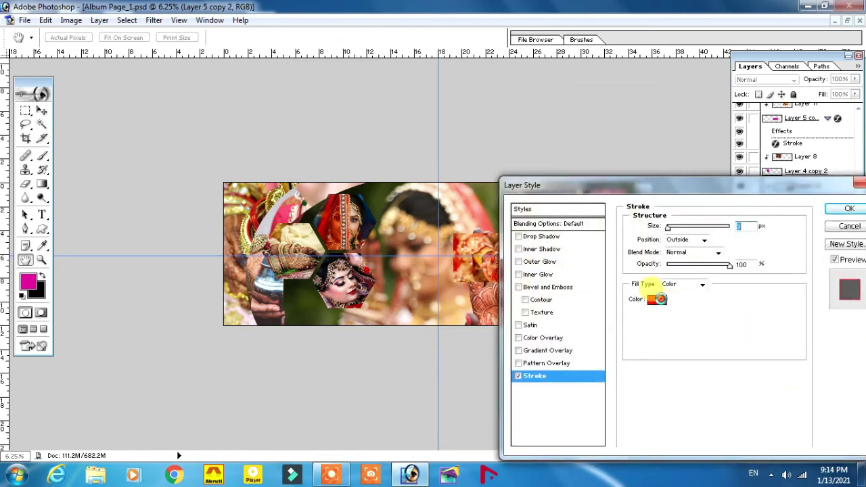
{"action": "left_click", "coordinate": [657, 298]}
{"action": "left_click_drag", "start_coordinate": [628, 255], "coordinate": [629, 286]}
{"action": "left_click", "coordinate": [793, 113]}
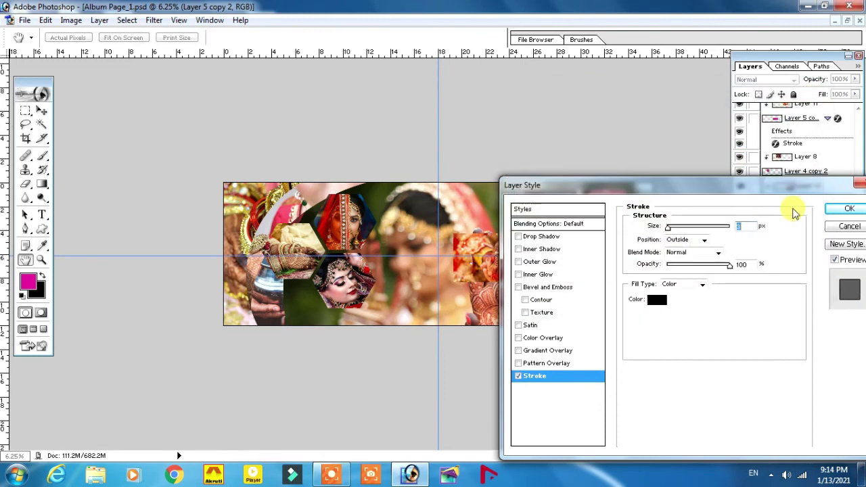
{"action": "left_click", "coordinate": [747, 226]}
{"action": "type", "text": "14"}
{"action": "mouse_move", "coordinate": [754, 191]}
{"action": "left_mouse_down"}
{"action": "mouse_move", "coordinate": [165, 155]}
{"action": "mouse_move", "coordinate": [241, 157]}
{"action": "left_mouse_up"}
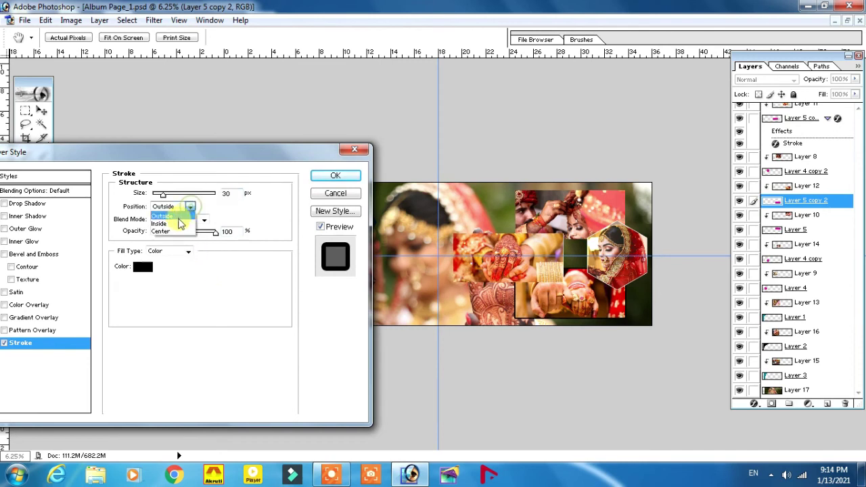
{"action": "left_click", "coordinate": [172, 224]}
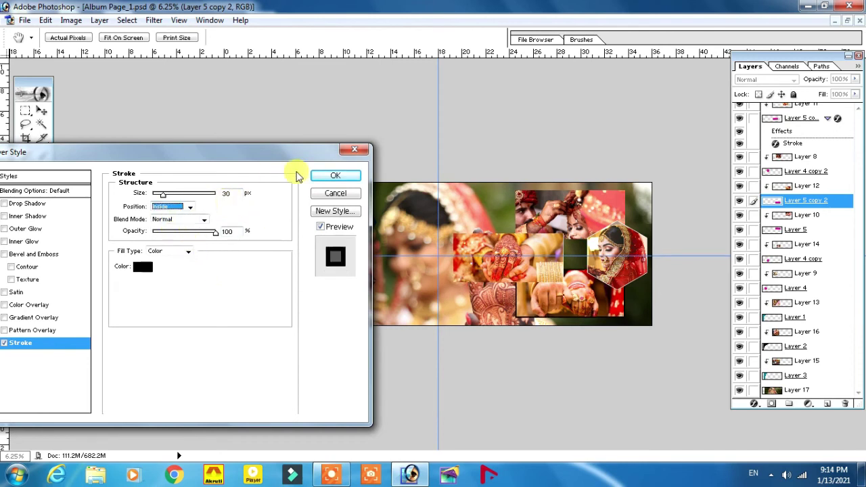
{"action": "left_click", "coordinate": [332, 176]}
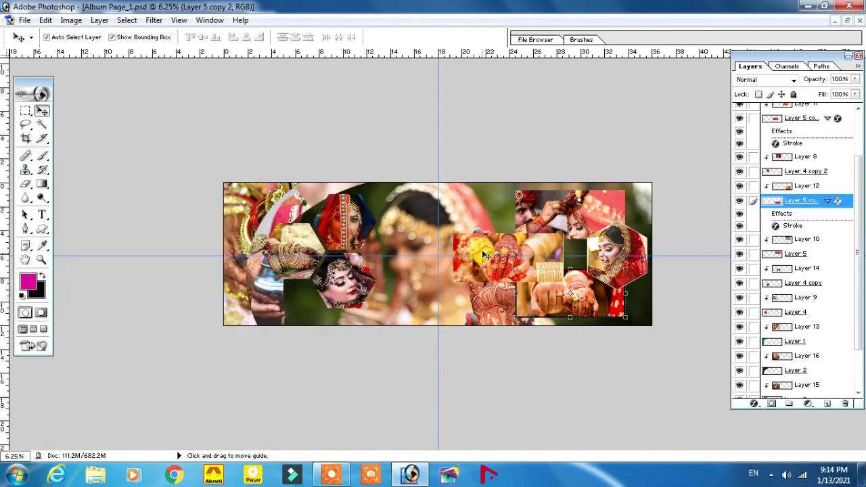
{"action": "left_click", "coordinate": [484, 241]}
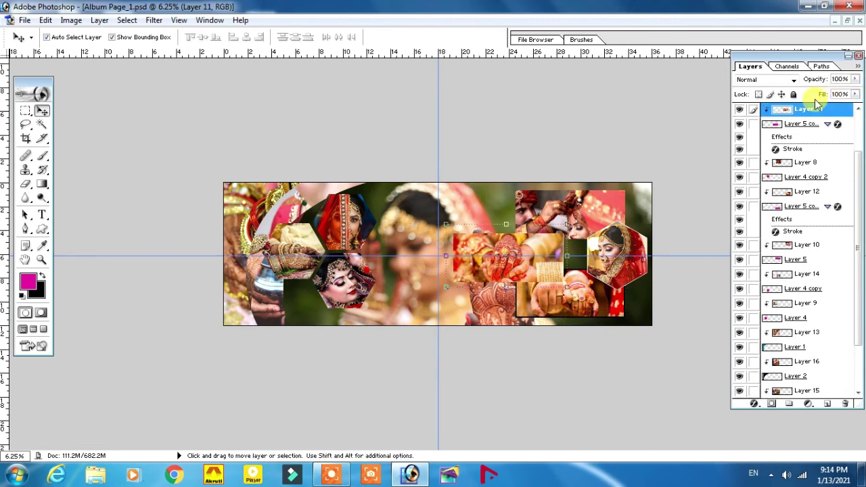
- Apply a stroke to the Layer 5 copy frame layer
{"action": "left_click", "coordinate": [804, 126]}
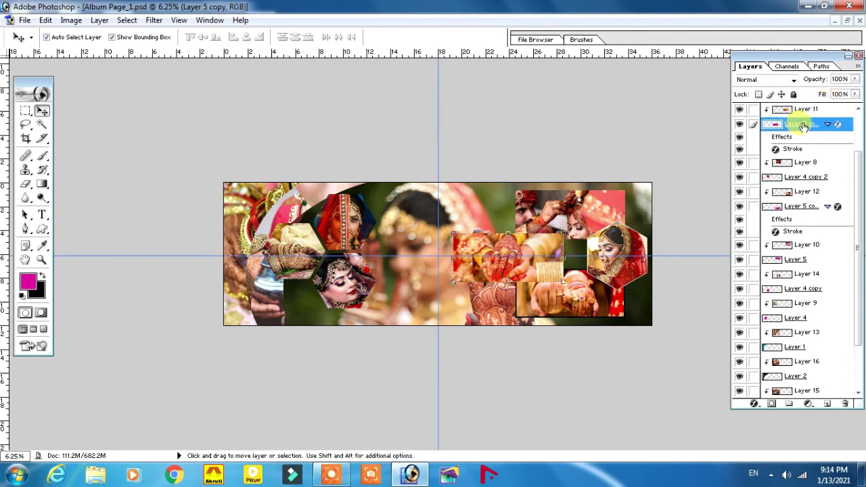
{"action": "left_click", "coordinate": [754, 405]}
{"action": "left_click", "coordinate": [772, 391]}
{"action": "left_click", "coordinate": [143, 266]}
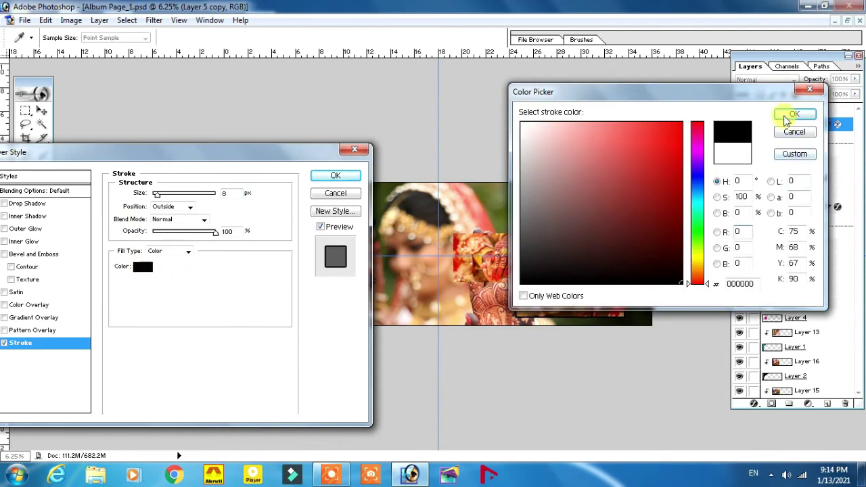
{"action": "left_click", "coordinate": [787, 120]}
{"action": "left_click", "coordinate": [335, 175]}
- Add a black stroke to the top-right photo layer, Layer 10
{"action": "left_click", "coordinate": [799, 246]}
{"action": "left_click", "coordinate": [754, 405]}
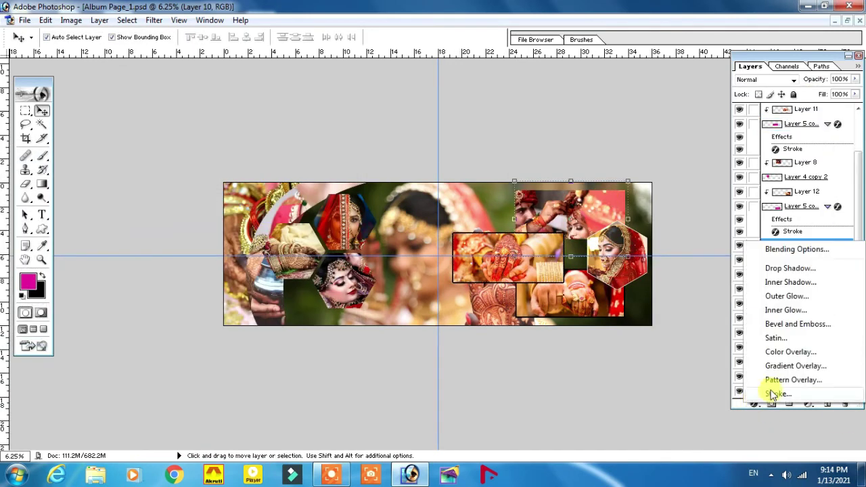
{"action": "left_click", "coordinate": [775, 393]}
{"action": "left_click", "coordinate": [147, 269]}
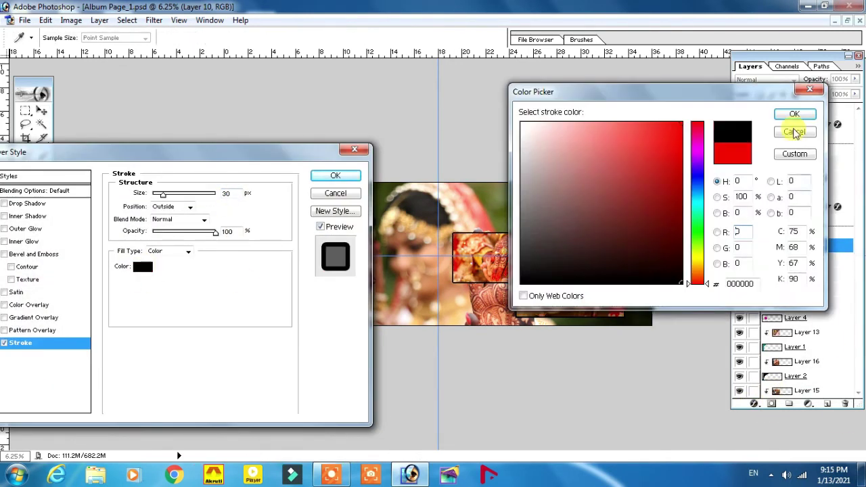
{"action": "left_click", "coordinate": [787, 119]}
{"action": "left_click", "coordinate": [335, 175]}
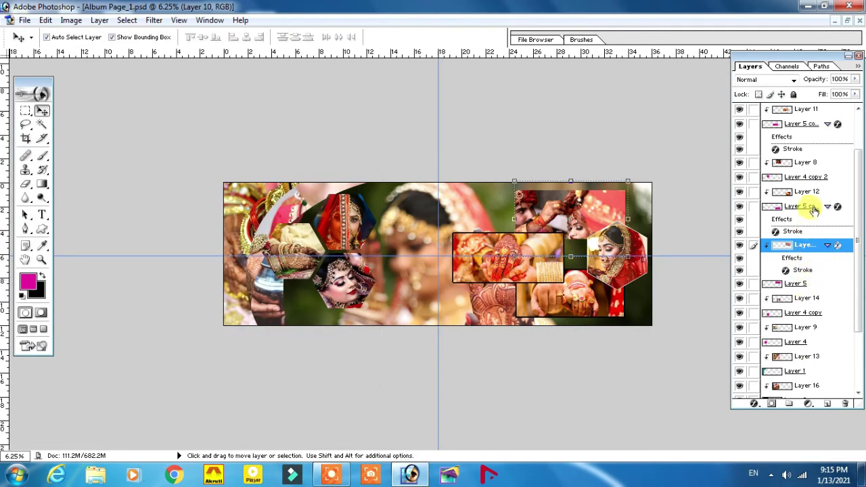
- Add a black 30 px stroke to Layer 5
{"action": "left_click", "coordinate": [815, 284]}
{"action": "left_click", "coordinate": [754, 404]}
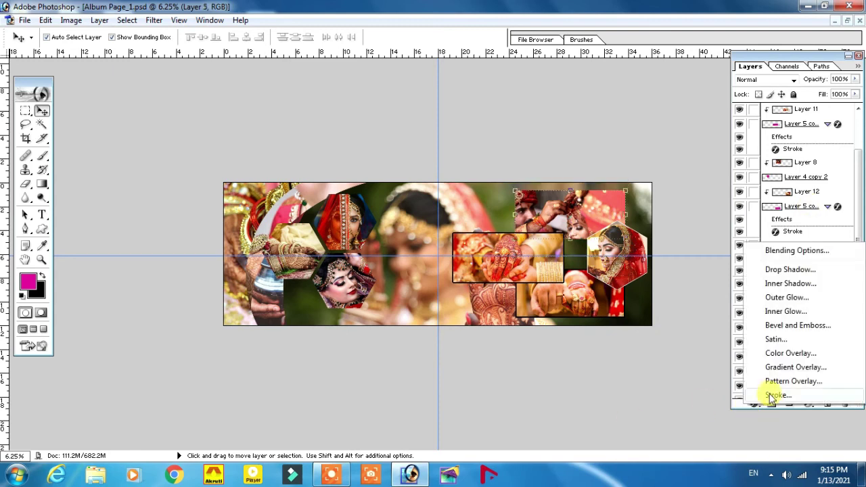
{"action": "left_click", "coordinate": [779, 397]}
{"action": "left_click", "coordinate": [143, 266]}
{"action": "left_click", "coordinate": [584, 278]}
{"action": "left_click", "coordinate": [794, 114]}
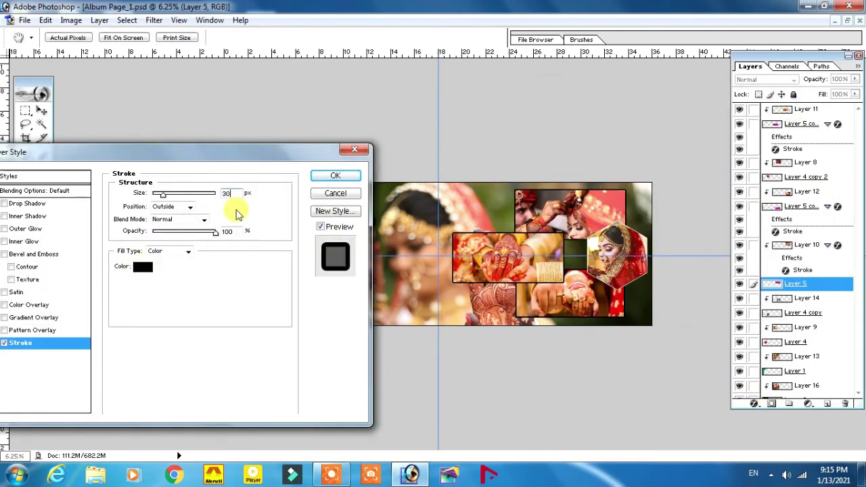
{"action": "left_click", "coordinate": [335, 175]}
- Give the Layer 4 copy 3 hexagon a white 50 px inside stroke
{"action": "left_click", "coordinate": [845, 125]}
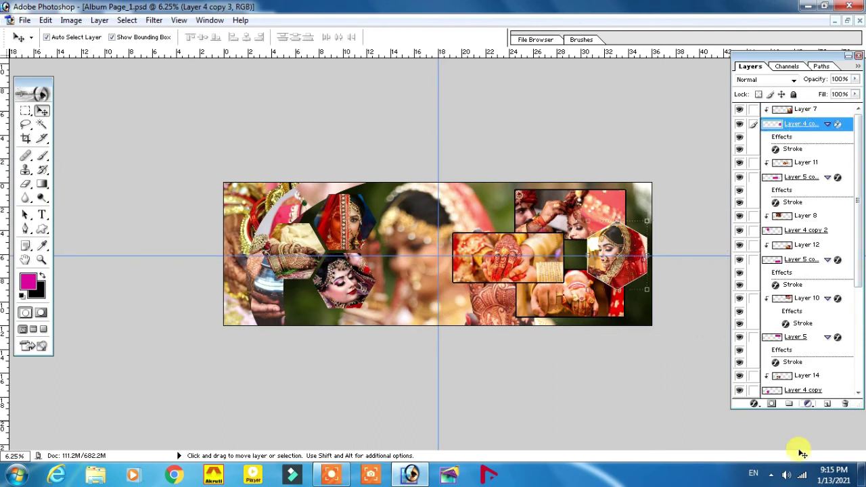
{"action": "left_click", "coordinate": [754, 403]}
{"action": "left_click", "coordinate": [773, 394]}
{"action": "type", "text": "5"}
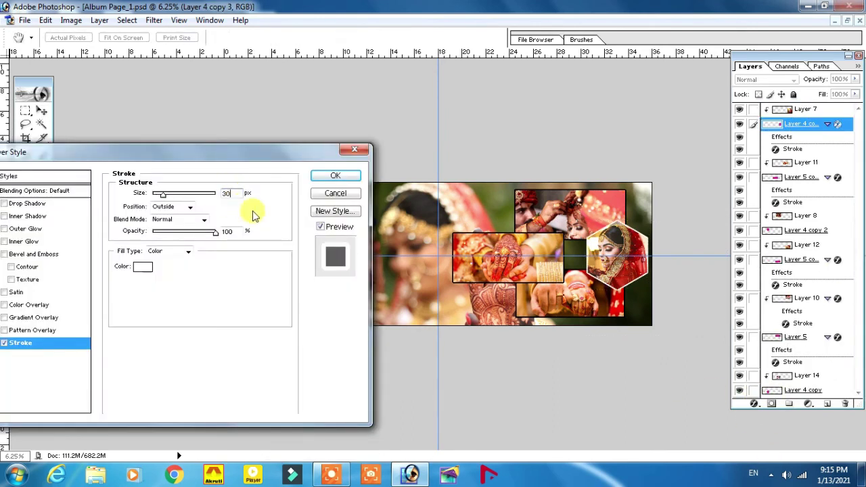
{"action": "type", "text": "0"}
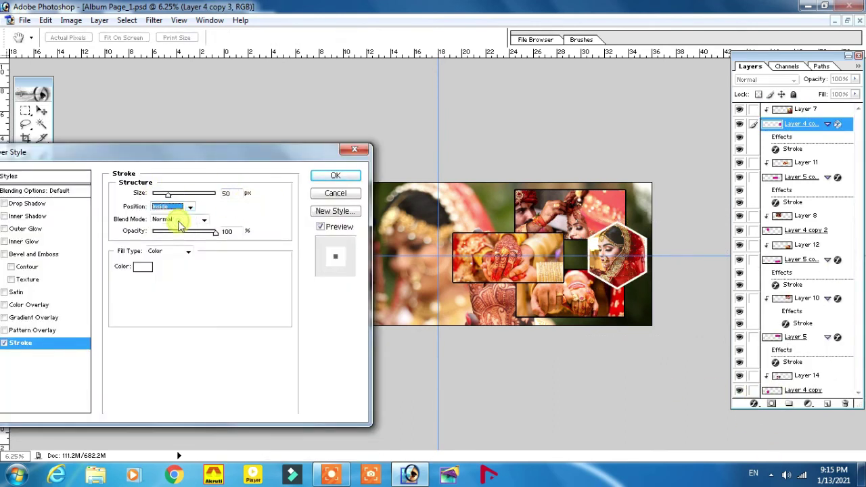
{"action": "left_click", "coordinate": [336, 176]}
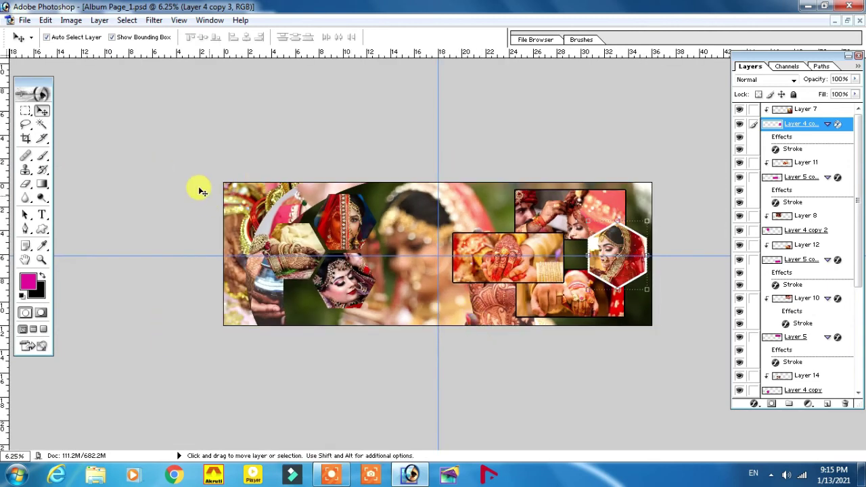
- Add a drop shadow to the Layer 1 arc: 100% opacity, larger size, 32 px distance, 180° angle
{"action": "left_click", "coordinate": [240, 194]}
{"action": "scroll", "coordinate": [817, 364], "scroll_direction": "down", "scroll_amount": 1}
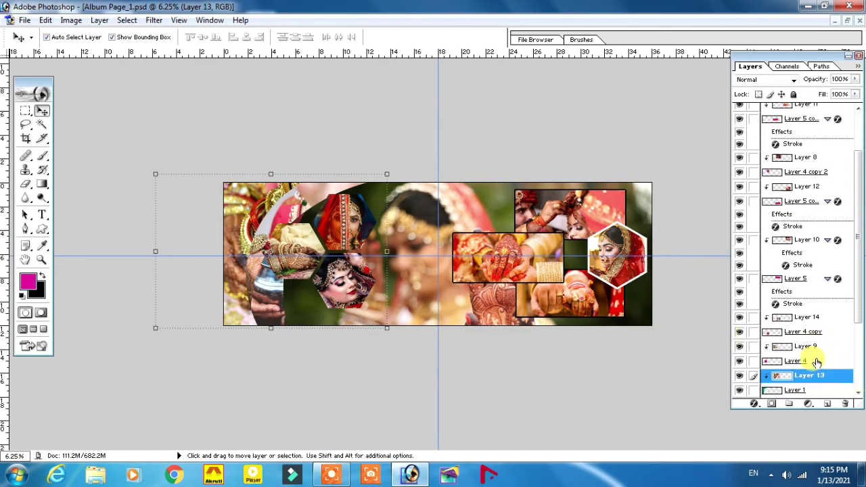
{"action": "scroll", "coordinate": [817, 363], "scroll_direction": "down", "scroll_amount": 1}
{"action": "scroll", "coordinate": [813, 362], "scroll_direction": "down", "scroll_amount": 1}
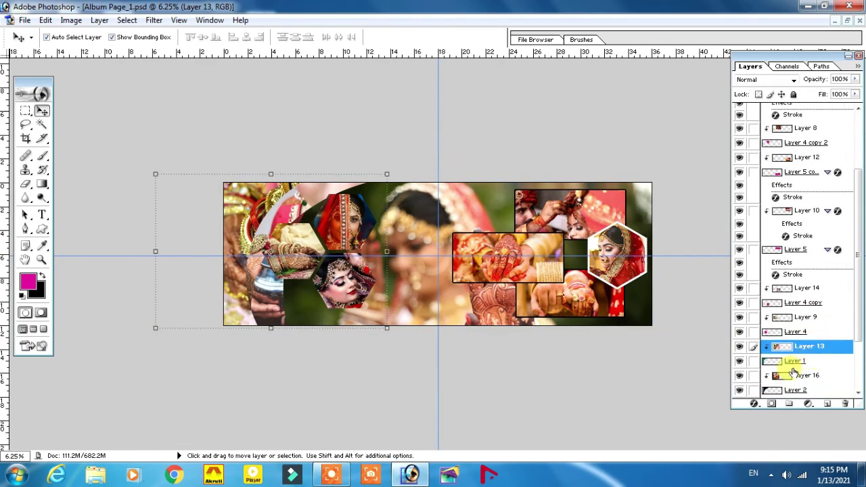
{"action": "left_click", "coordinate": [797, 363]}
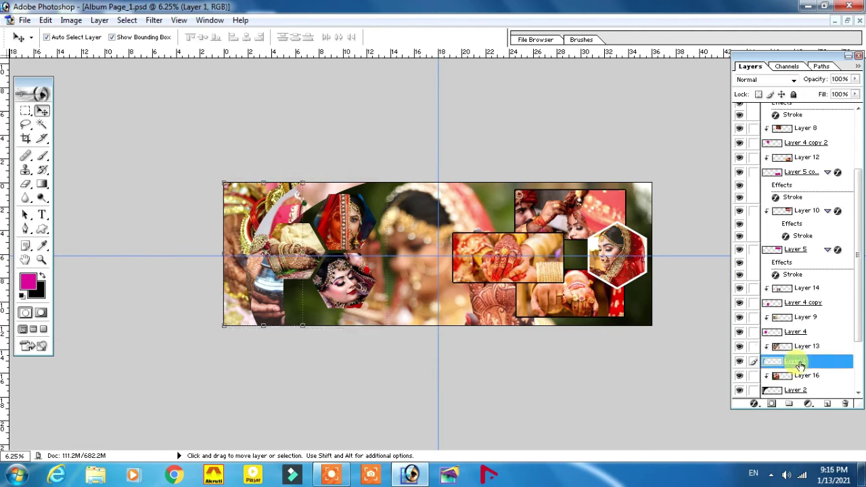
{"action": "left_click", "coordinate": [754, 404]}
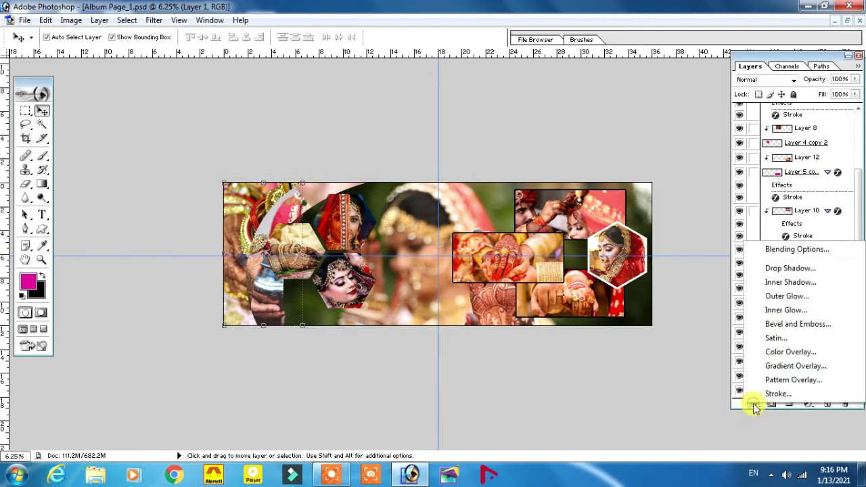
{"action": "left_click", "coordinate": [788, 281]}
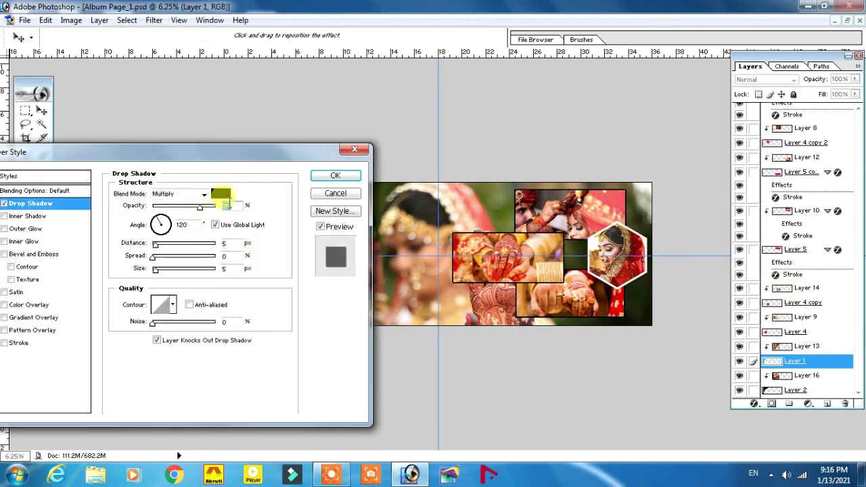
{"action": "mouse_move", "coordinate": [211, 147]}
{"action": "left_mouse_down"}
{"action": "mouse_move", "coordinate": [642, 107]}
{"action": "mouse_move", "coordinate": [650, 113]}
{"action": "left_mouse_up"}
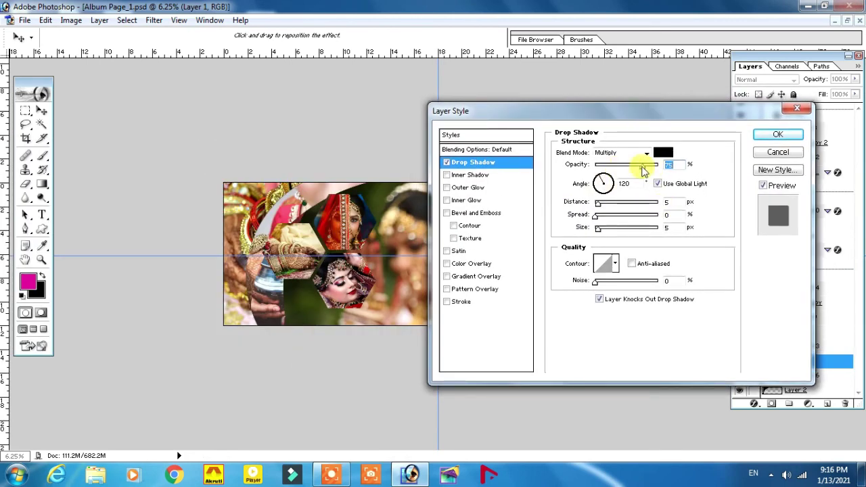
{"action": "left_click_drag", "start_coordinate": [643, 171], "coordinate": [690, 164]}
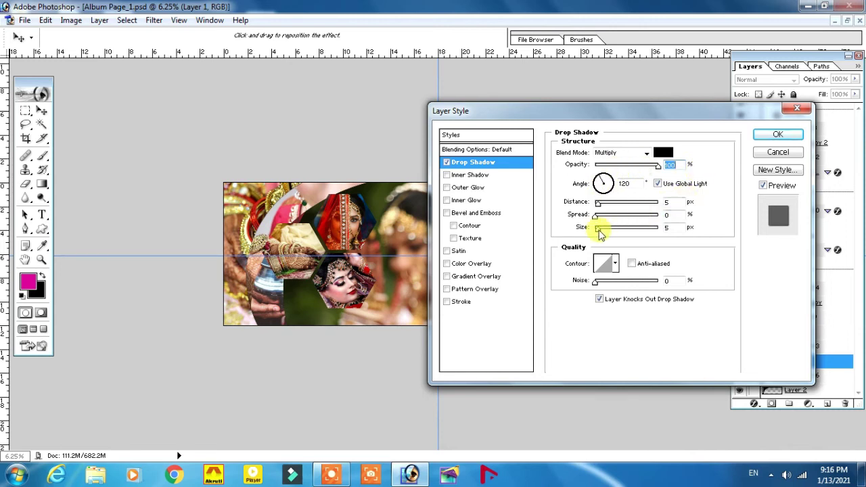
{"action": "mouse_move", "coordinate": [602, 228]}
{"action": "left_mouse_down"}
{"action": "mouse_move", "coordinate": [634, 229]}
{"action": "mouse_move", "coordinate": [626, 216]}
{"action": "left_mouse_up"}
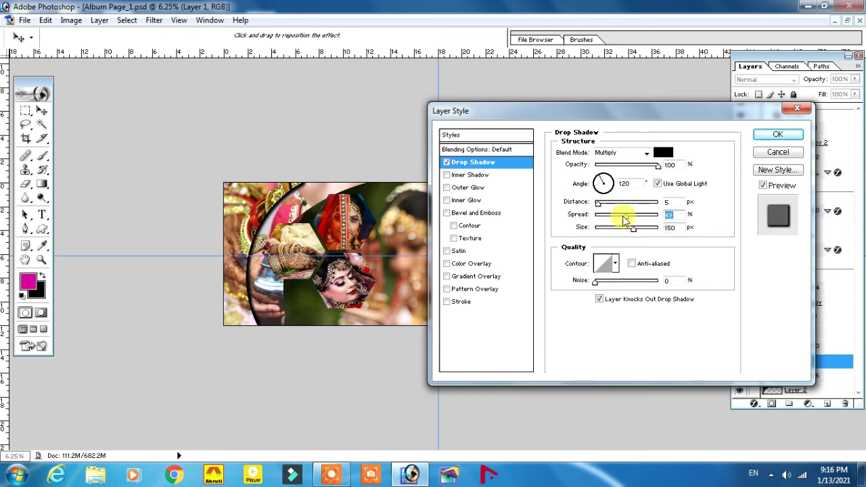
{"action": "left_click_drag", "start_coordinate": [634, 228], "coordinate": [662, 229]}
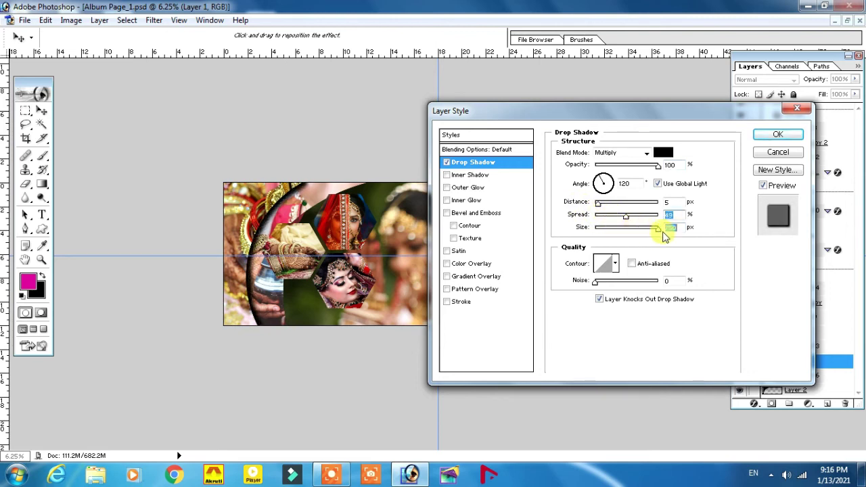
{"action": "mouse_move", "coordinate": [598, 203]}
{"action": "left_mouse_down"}
{"action": "mouse_move", "coordinate": [621, 204]}
{"action": "mouse_move", "coordinate": [613, 215]}
{"action": "left_mouse_up"}
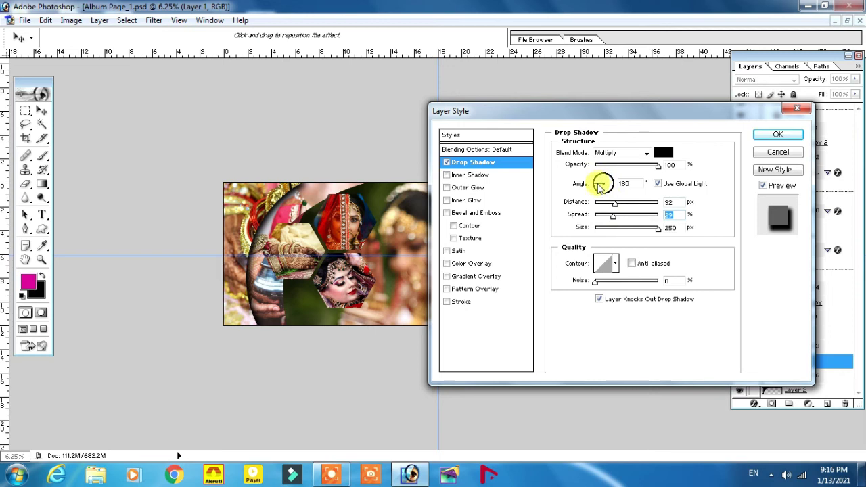
{"action": "left_click", "coordinate": [600, 185]}
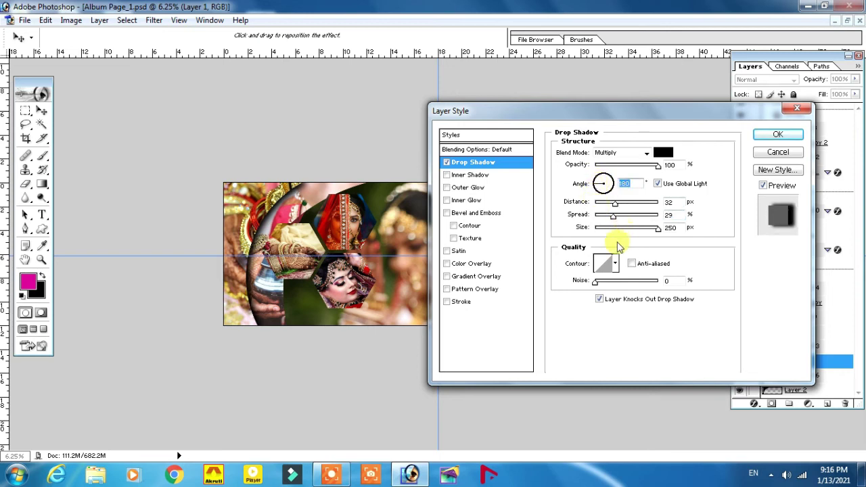
{"action": "left_click", "coordinate": [769, 138]}
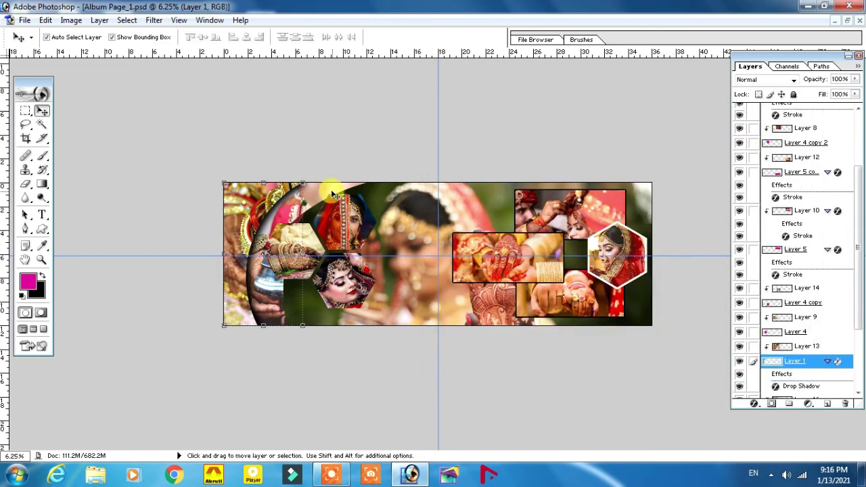
{"action": "left_click", "coordinate": [778, 391]}
- Add a drop shadow with increased distance to the Layer 2 arc
{"action": "scroll", "coordinate": [837, 354], "scroll_direction": "down", "scroll_amount": 1}
{"action": "left_click", "coordinate": [785, 392]}
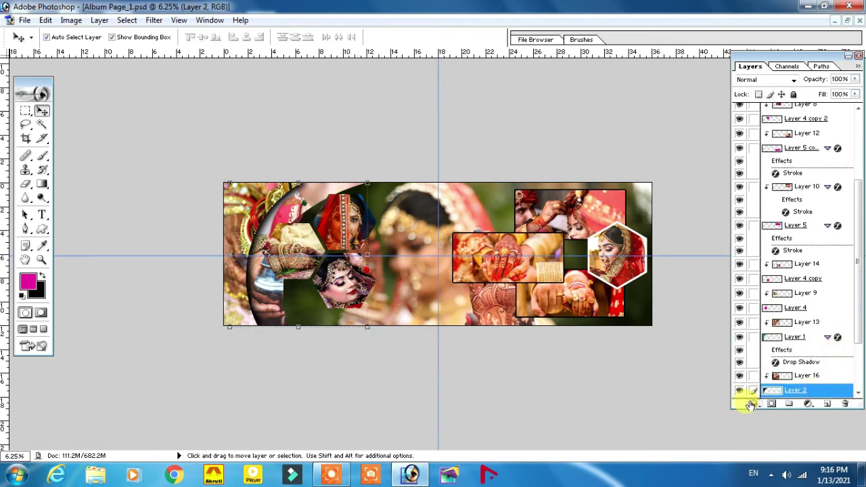
{"action": "left_click", "coordinate": [754, 404]}
{"action": "left_click", "coordinate": [774, 267]}
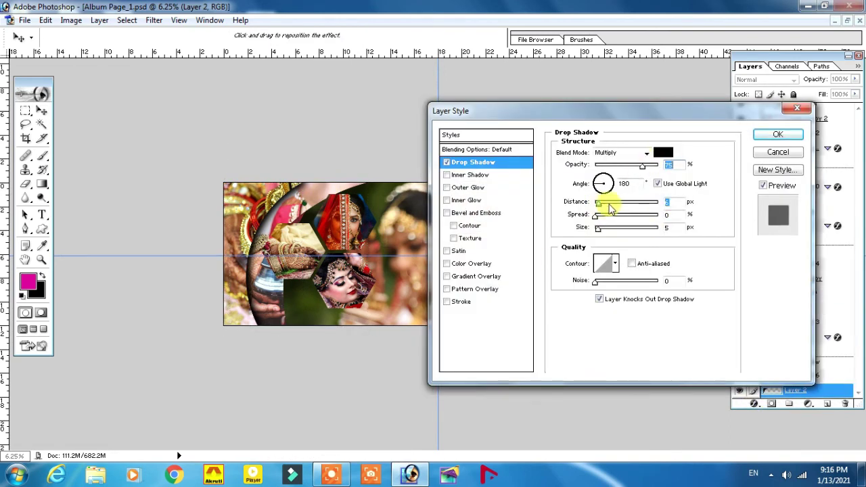
{"action": "mouse_move", "coordinate": [599, 202]}
{"action": "left_mouse_down"}
{"action": "mouse_move", "coordinate": [619, 202]}
{"action": "mouse_move", "coordinate": [640, 228]}
{"action": "mouse_move", "coordinate": [623, 228]}
{"action": "mouse_move", "coordinate": [624, 214]}
{"action": "left_mouse_up"}
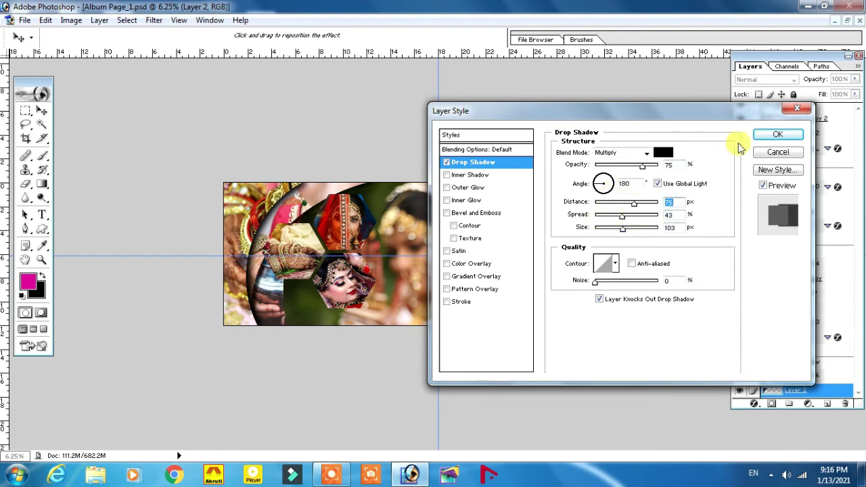
{"action": "left_click", "coordinate": [778, 134]}
- Add a drop shadow with larger distance and size to the Layer 3 arc
{"action": "scroll", "coordinate": [760, 331], "scroll_direction": "down", "scroll_amount": 2}
{"action": "scroll", "coordinate": [760, 331], "scroll_direction": "down", "scroll_amount": 4}
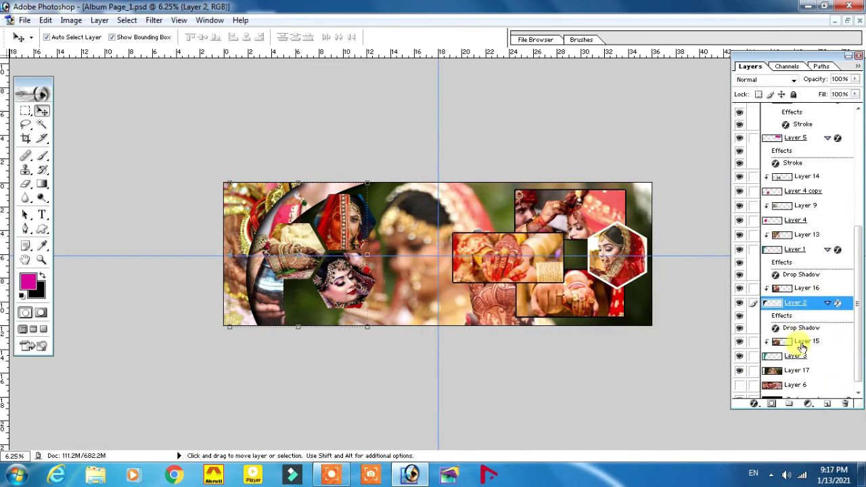
{"action": "right_click", "coordinate": [277, 312]}
{"action": "left_click", "coordinate": [307, 330]}
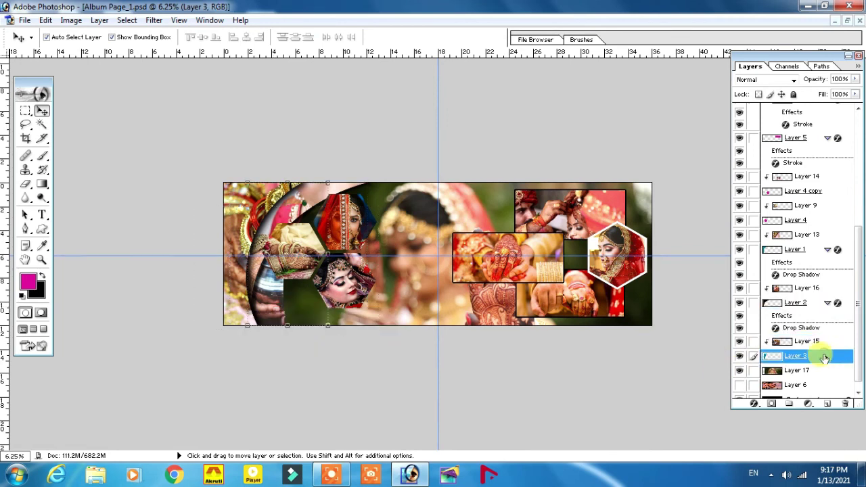
{"action": "left_click", "coordinate": [755, 403]}
{"action": "left_click", "coordinate": [780, 271]}
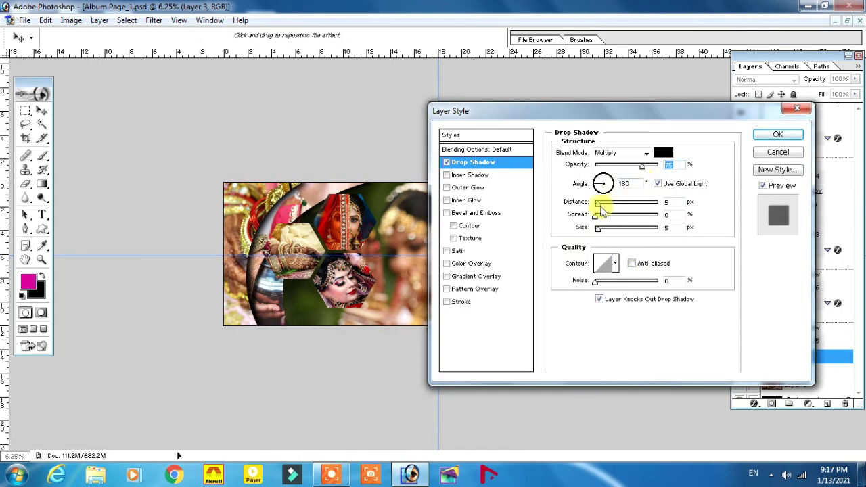
{"action": "left_click_drag", "start_coordinate": [597, 203], "coordinate": [626, 204]}
{"action": "mouse_move", "coordinate": [597, 228]}
{"action": "left_mouse_down"}
{"action": "mouse_move", "coordinate": [655, 230]}
{"action": "mouse_move", "coordinate": [614, 216]}
{"action": "mouse_move", "coordinate": [658, 229]}
{"action": "left_mouse_up"}
{"action": "key", "text": "Return"}
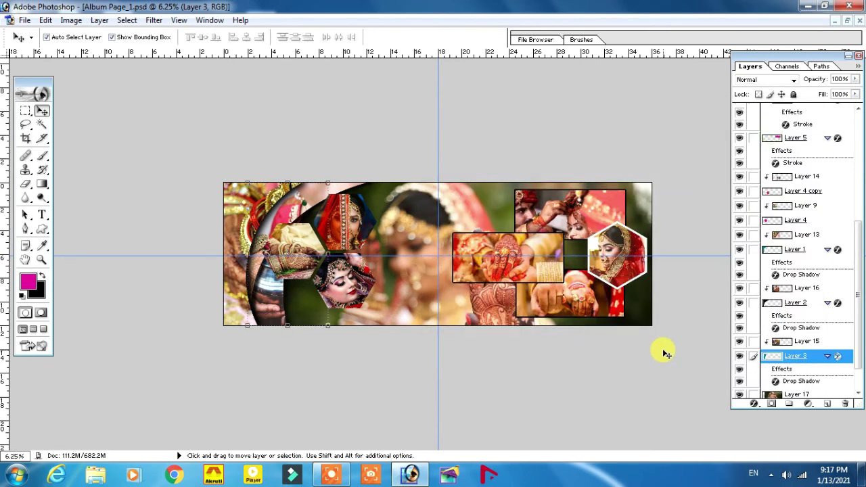
{"action": "key", "text": "ctrl+plus"}
{"action": "key", "text": "ctrl+plus"}
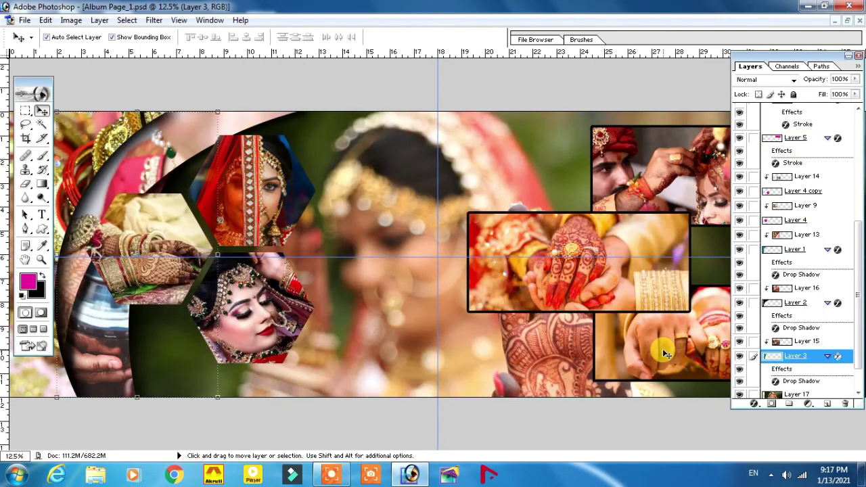
{"action": "key", "text": "ctrl+minus"}
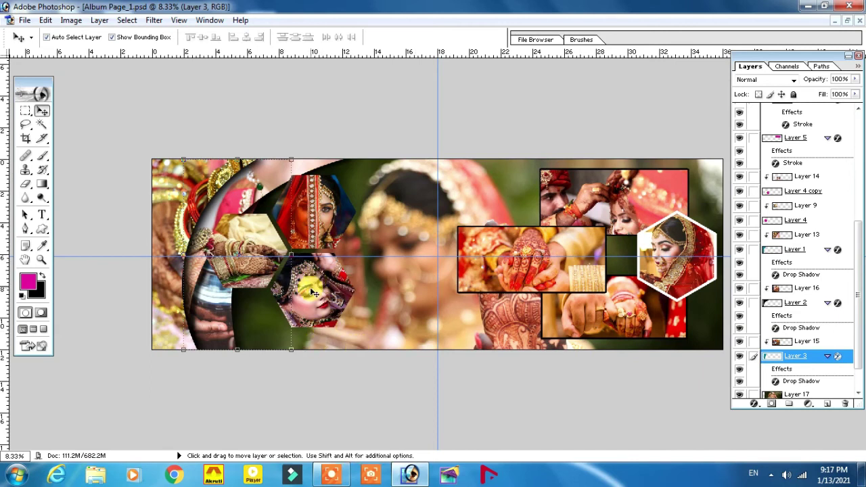
- Give the Layer 4 hexagon a red inside stroke at 70% opacity
{"action": "left_click", "coordinate": [246, 236]}
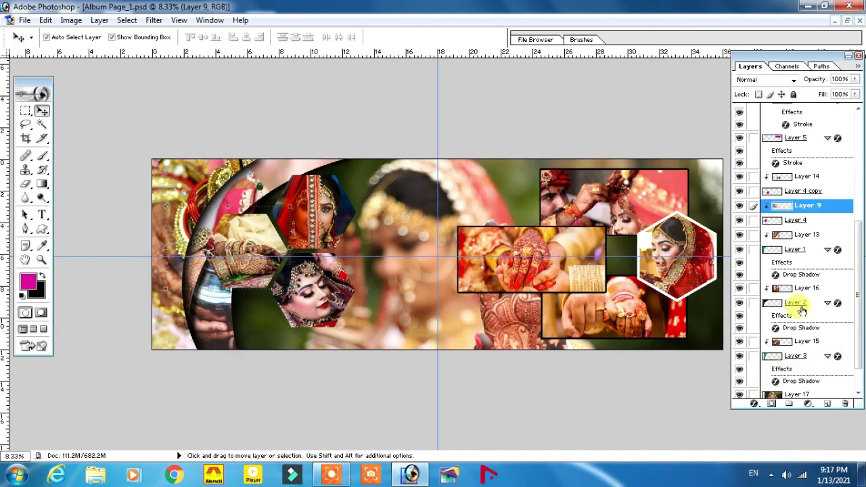
{"action": "left_click", "coordinate": [804, 221]}
{"action": "left_click", "coordinate": [754, 405]}
{"action": "left_click", "coordinate": [774, 381]}
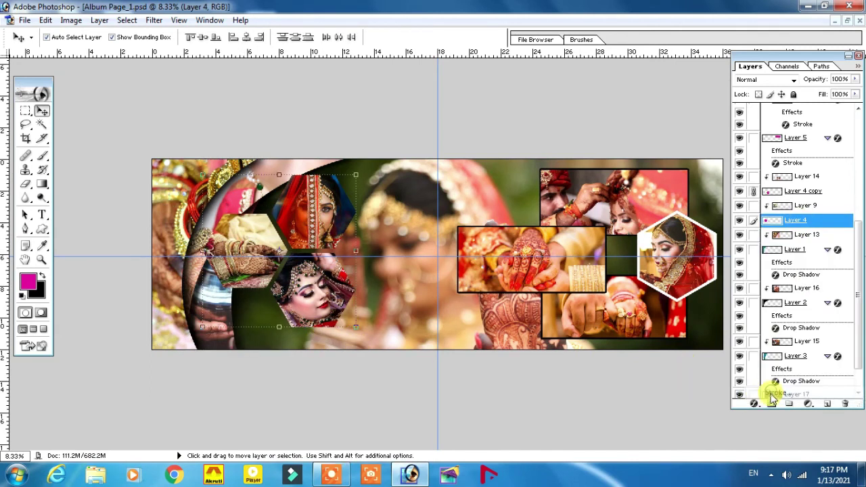
{"action": "left_click", "coordinate": [633, 165]}
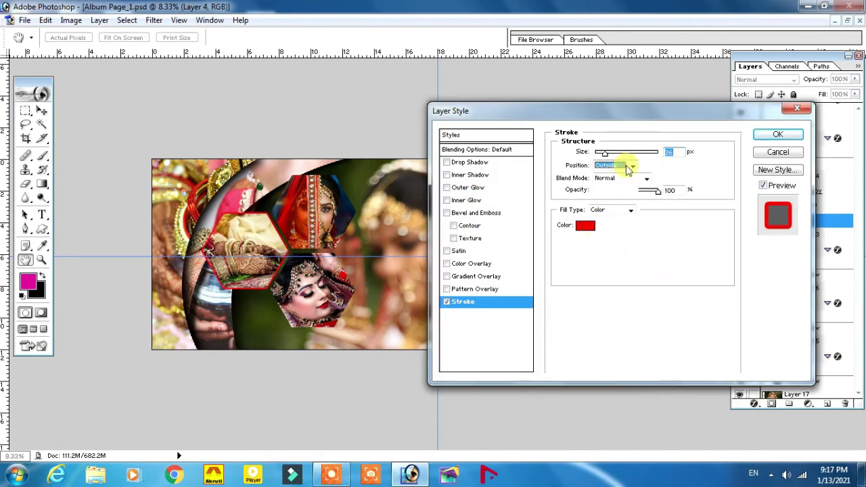
{"action": "left_click", "coordinate": [605, 177]}
{"action": "type", "text": "2630"}
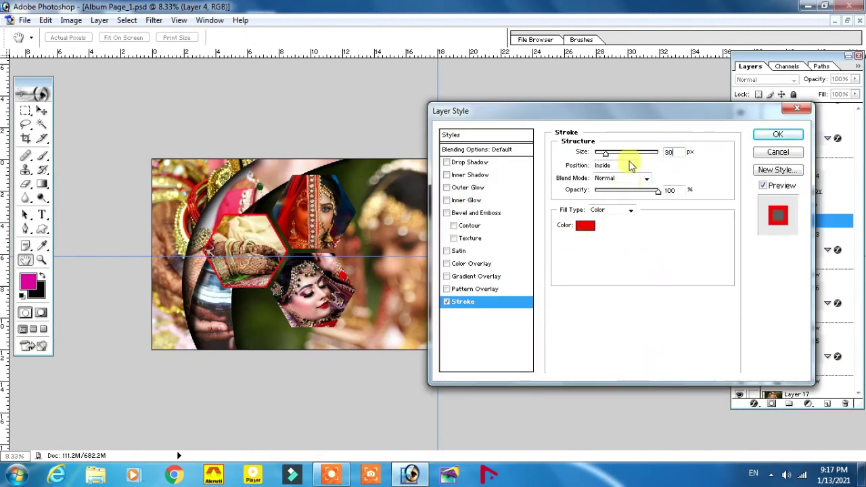
{"action": "left_click_drag", "start_coordinate": [657, 192], "coordinate": [639, 193]}
{"action": "type", "text": "50"}
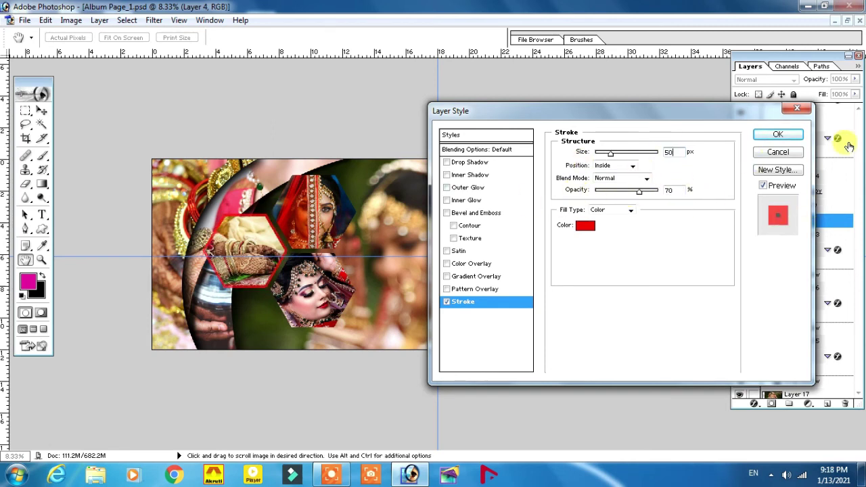
{"action": "left_click", "coordinate": [778, 134]}
- Give the top hexagon, Layer 4 copy 2, a white outside stroke at 70% opacity
{"action": "scroll", "coordinate": [782, 252], "scroll_direction": "up", "scroll_amount": 3}
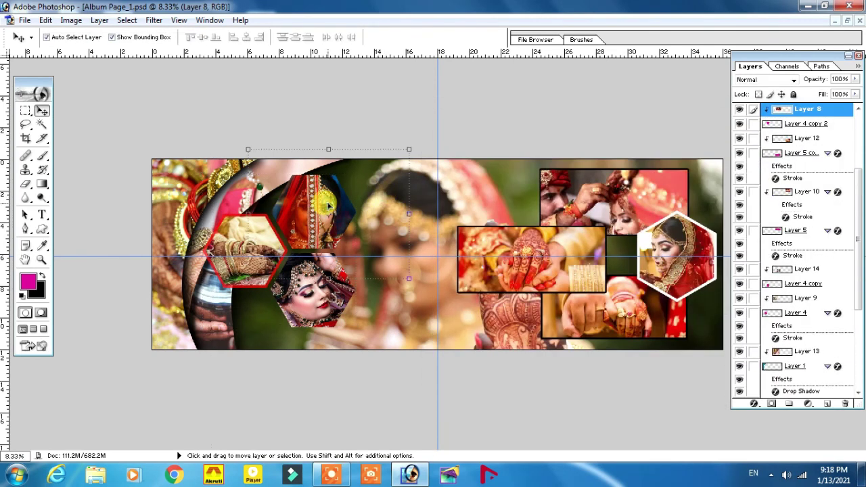
{"action": "left_click", "coordinate": [805, 124]}
{"action": "left_click", "coordinate": [754, 404]}
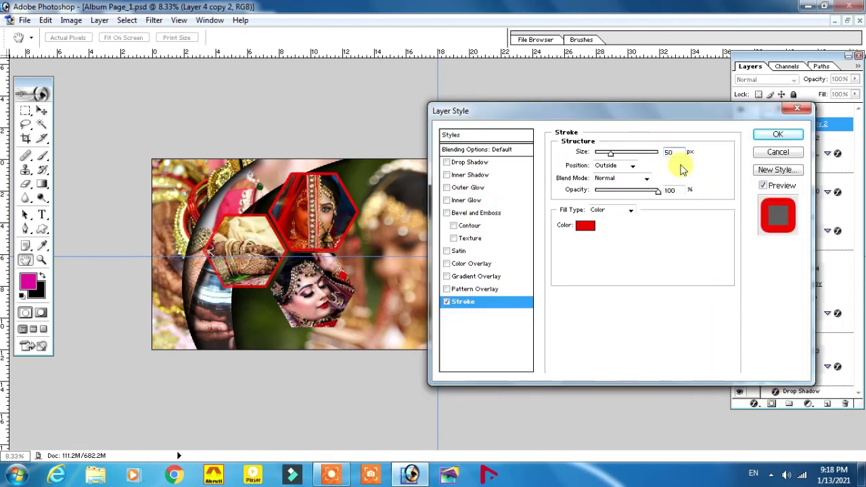
{"action": "left_click", "coordinate": [584, 280]}
{"action": "left_click", "coordinate": [795, 113]}
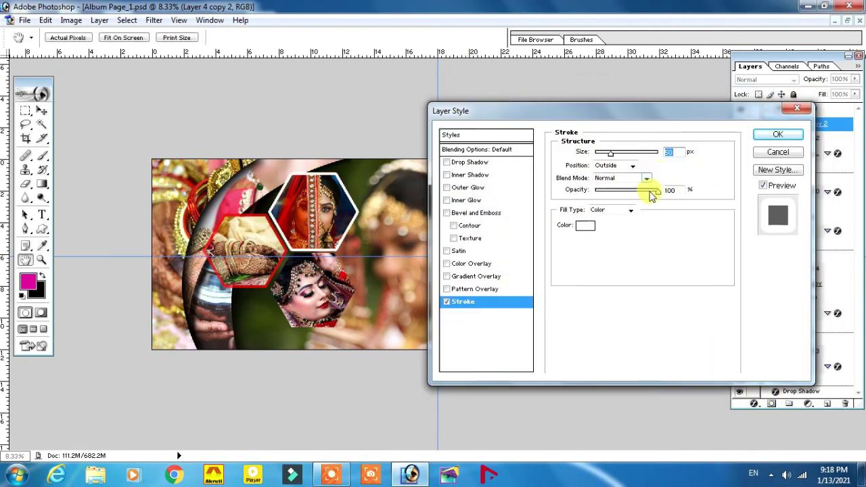
{"action": "left_click_drag", "start_coordinate": [655, 190], "coordinate": [639, 192]}
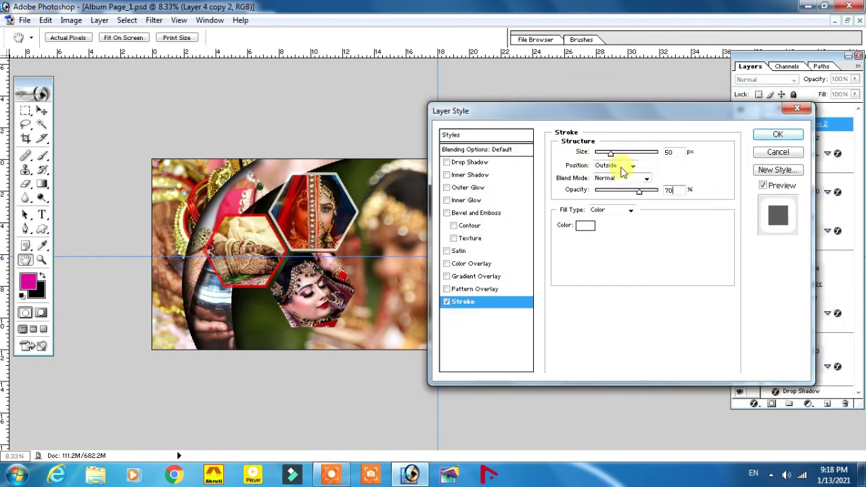
{"action": "left_click", "coordinate": [618, 166]}
{"action": "left_click", "coordinate": [610, 177]}
{"action": "key", "text": "Return"}
- Set up a white stroke on the lower hexagon, Layer 4 copy
{"action": "left_click", "coordinate": [806, 293]}
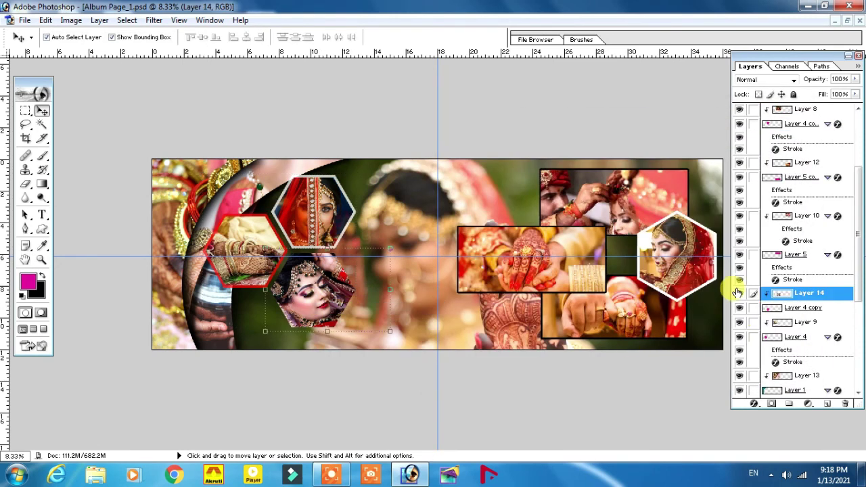
{"action": "left_click", "coordinate": [803, 307]}
{"action": "left_click", "coordinate": [771, 404]}
{"action": "left_click", "coordinate": [775, 394]}
{"action": "left_click", "coordinate": [586, 225]}
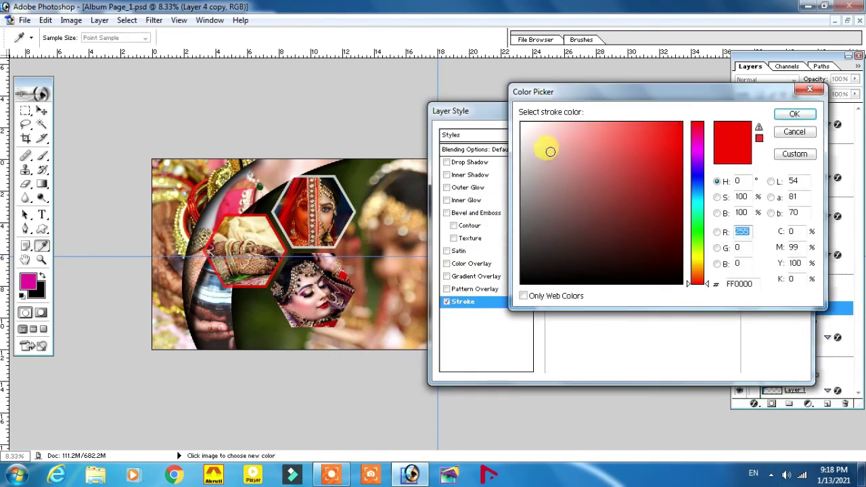
{"action": "left_click", "coordinate": [538, 122]}
{"action": "left_click", "coordinate": [789, 114]}
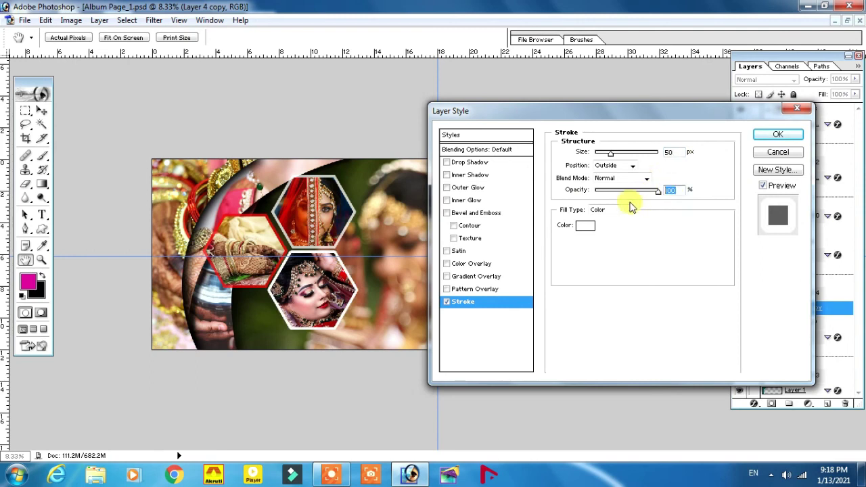
- Confirm the white stroke on the lower hexagon, Layer 4 copy
{"action": "left_click", "coordinate": [779, 134]}
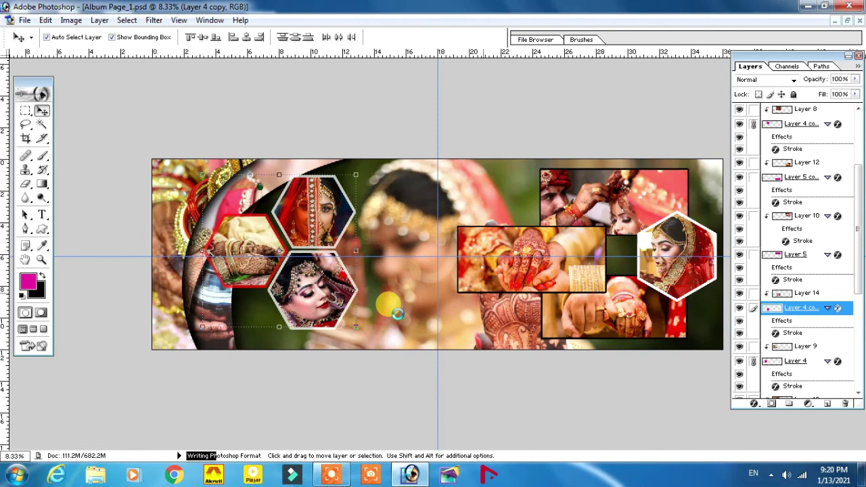
- Desaturate Layer 17, the blurred bride background, with Hue/Saturation Saturation -100
{"action": "left_click", "coordinate": [416, 202]}
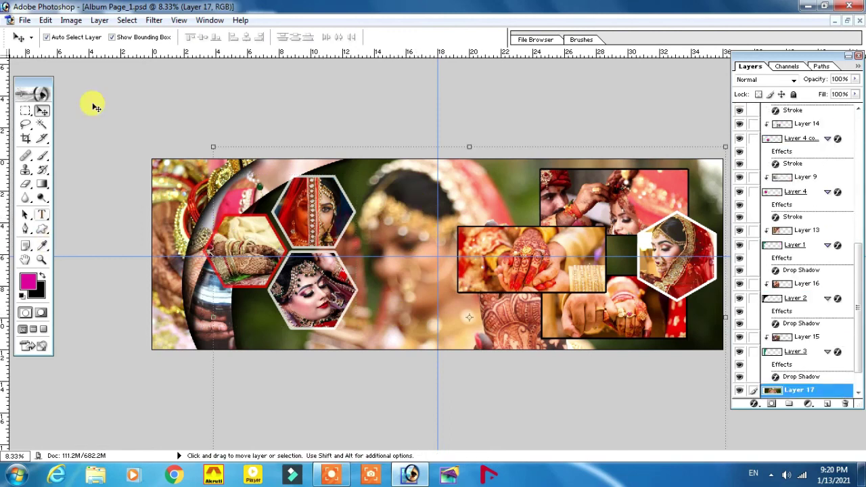
{"action": "left_click", "coordinate": [72, 21]}
{"action": "mouse_move", "coordinate": [101, 53]}
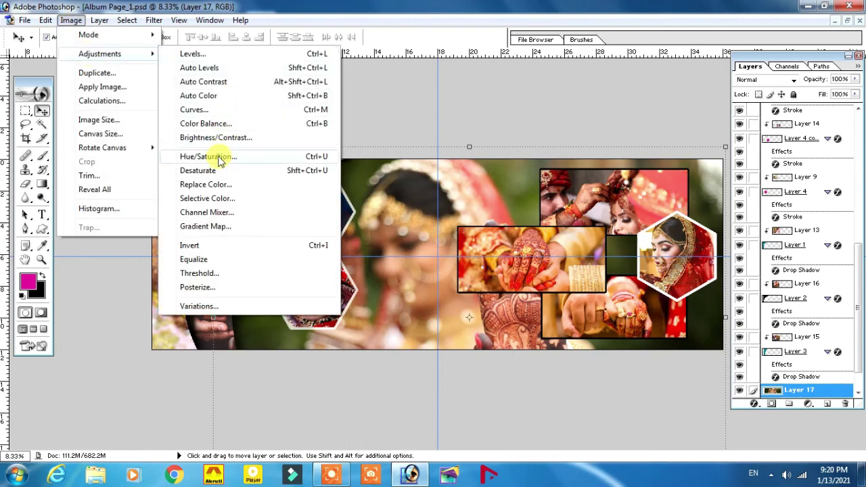
{"action": "left_click", "coordinate": [206, 156]}
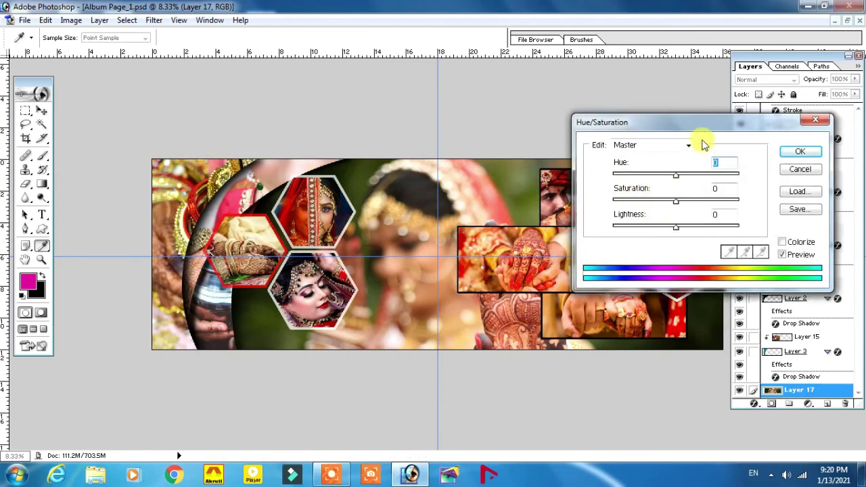
{"action": "left_click_drag", "start_coordinate": [589, 122], "coordinate": [631, 113]}
{"action": "mouse_move", "coordinate": [719, 192]}
{"action": "left_mouse_down"}
{"action": "mouse_move", "coordinate": [684, 201]}
{"action": "mouse_move", "coordinate": [641, 196]}
{"action": "left_mouse_up"}
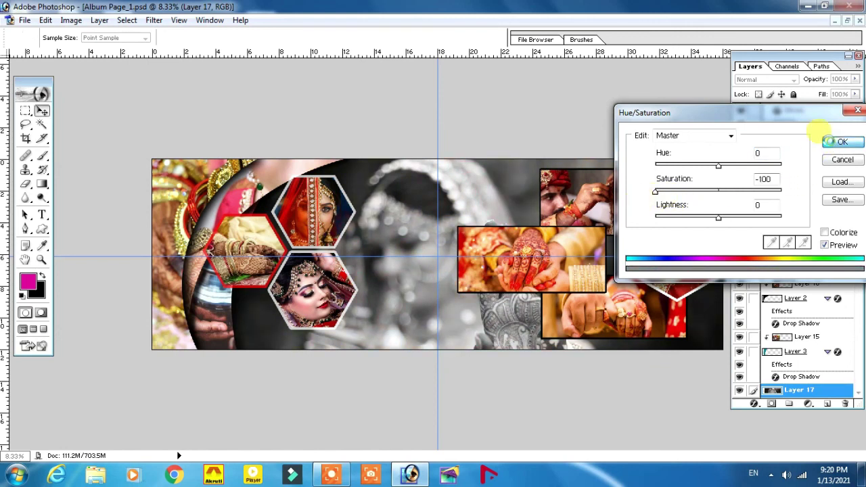
{"action": "left_click", "coordinate": [841, 142]}
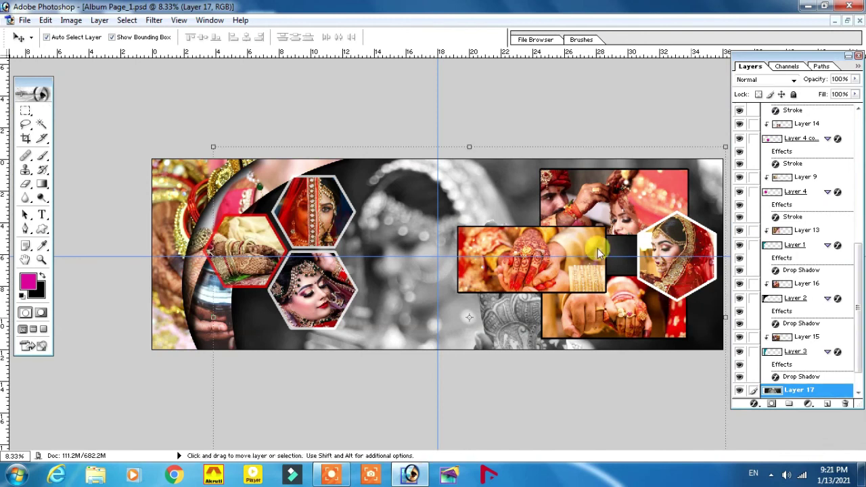
- Deepen the background's shadows with Levels by raising the black input
{"action": "key", "text": "ctrl+l"}
{"action": "mouse_move", "coordinate": [614, 310]}
{"action": "left_mouse_down"}
{"action": "mouse_move", "coordinate": [665, 318]}
{"action": "mouse_move", "coordinate": [651, 323]}
{"action": "left_mouse_up"}
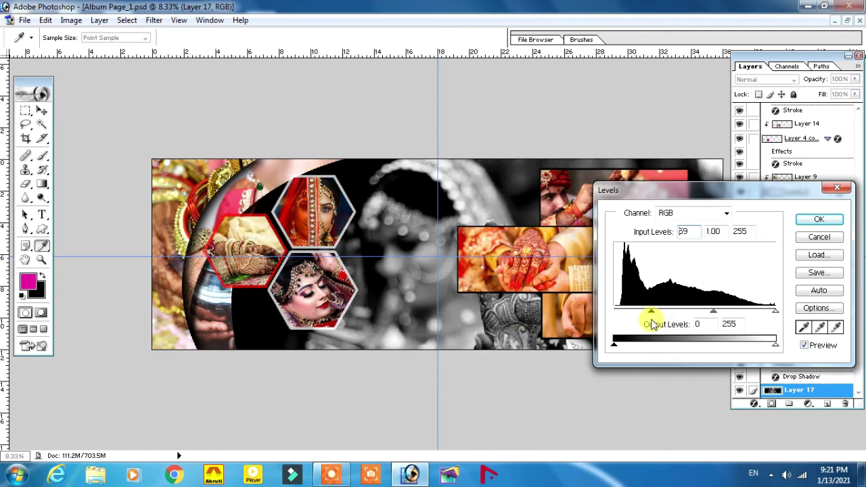
{"action": "left_click", "coordinate": [802, 222]}
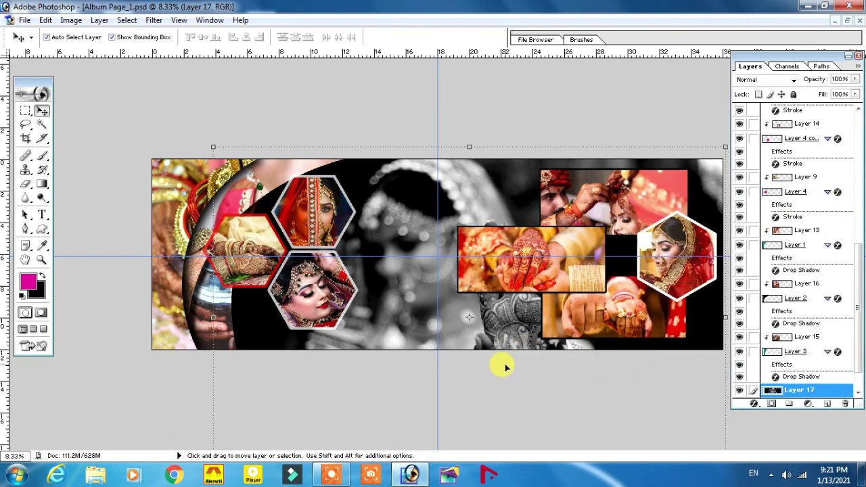
{"action": "key", "text": "ctrl+minus"}
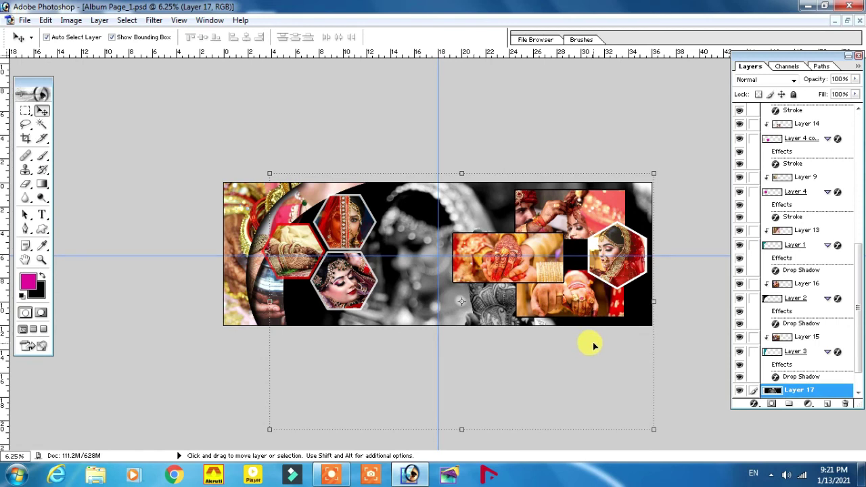
- Brighten the background's midtones with a Curves point lifting input 73 to output 85
{"action": "key", "text": "ctrl+m"}
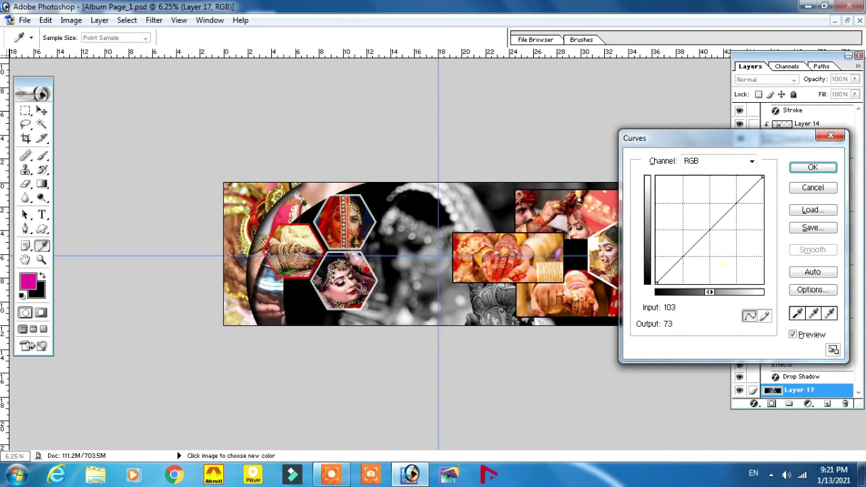
{"action": "left_click", "coordinate": [691, 250]}
{"action": "left_click_drag", "start_coordinate": [691, 250], "coordinate": [686, 248]}
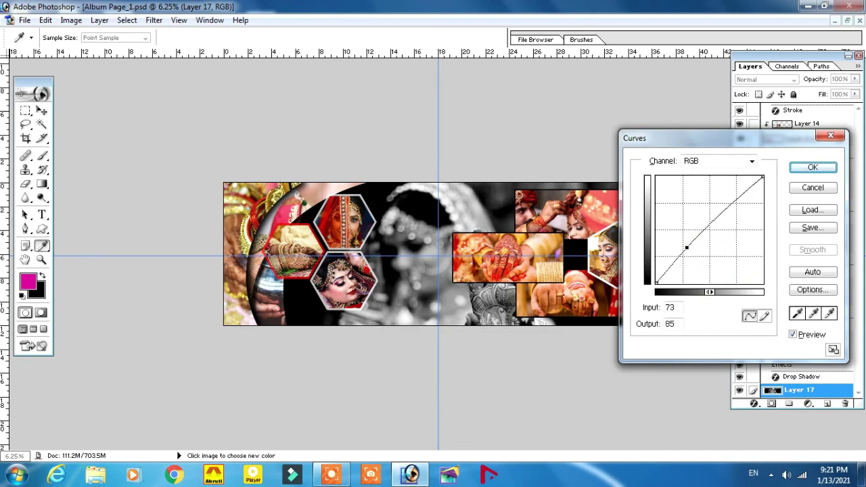
{"action": "left_click", "coordinate": [812, 167]}
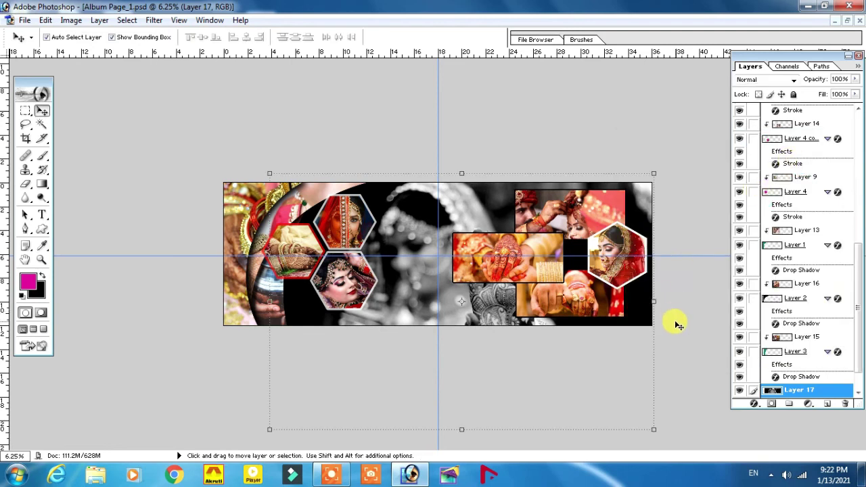
- Save the spread as 'Album Page_1 copy.jpg' with Low JPEG quality
{"action": "key", "text": "ctrl+shift+s"}
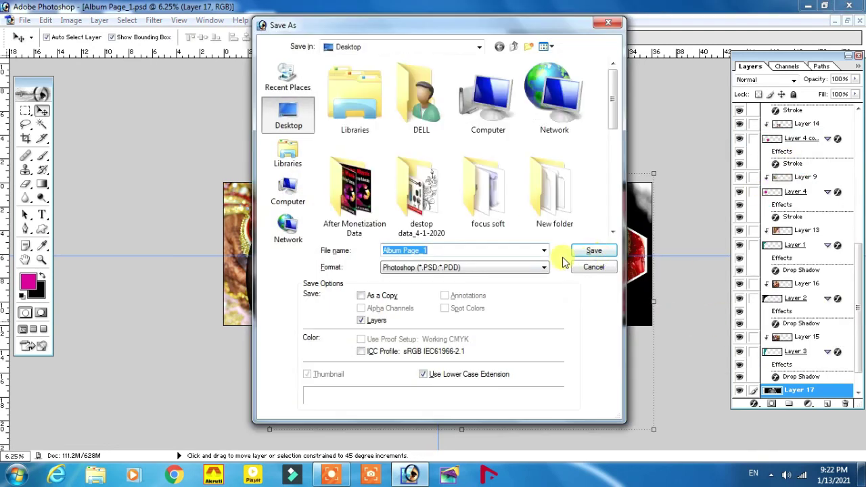
{"action": "left_click", "coordinate": [523, 269]}
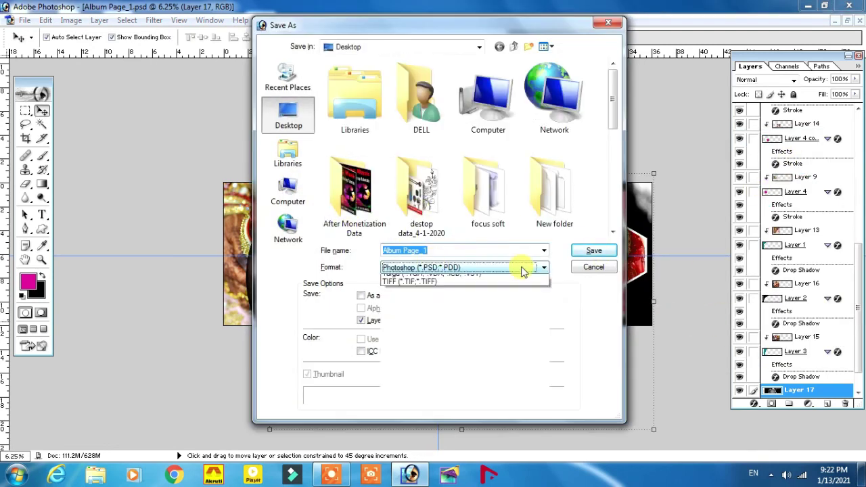
{"action": "left_click", "coordinate": [417, 330]}
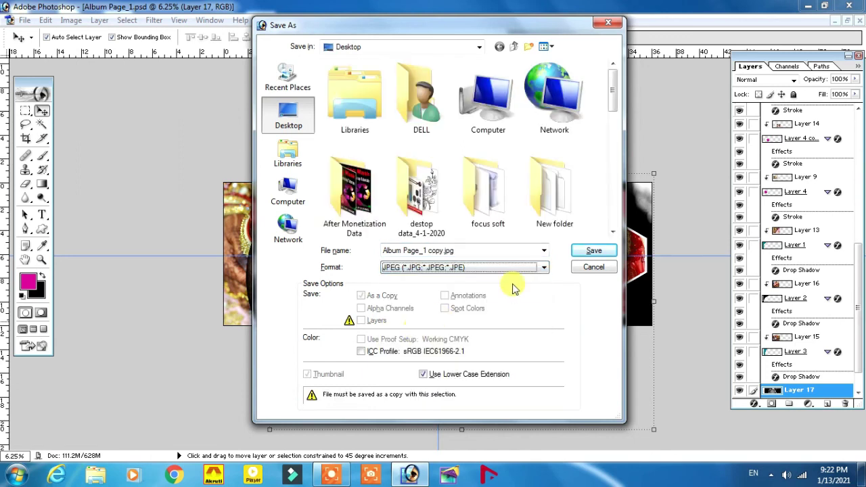
{"action": "left_click", "coordinate": [594, 250]}
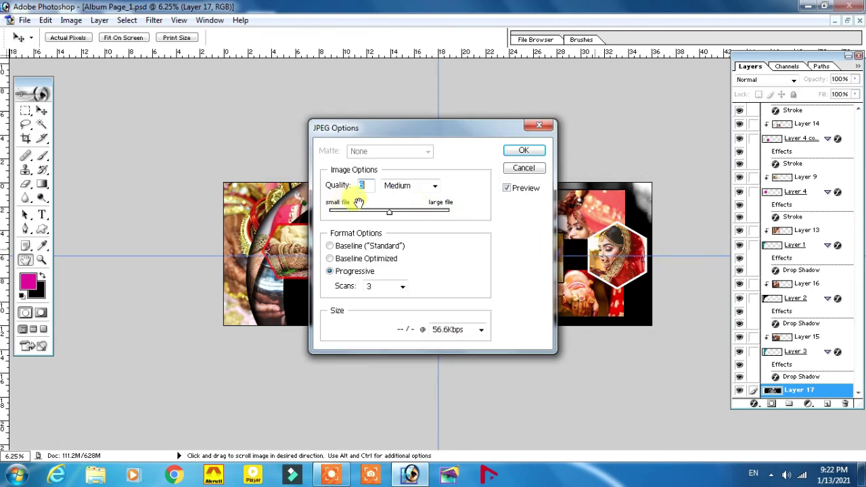
{"action": "left_click", "coordinate": [357, 211]}
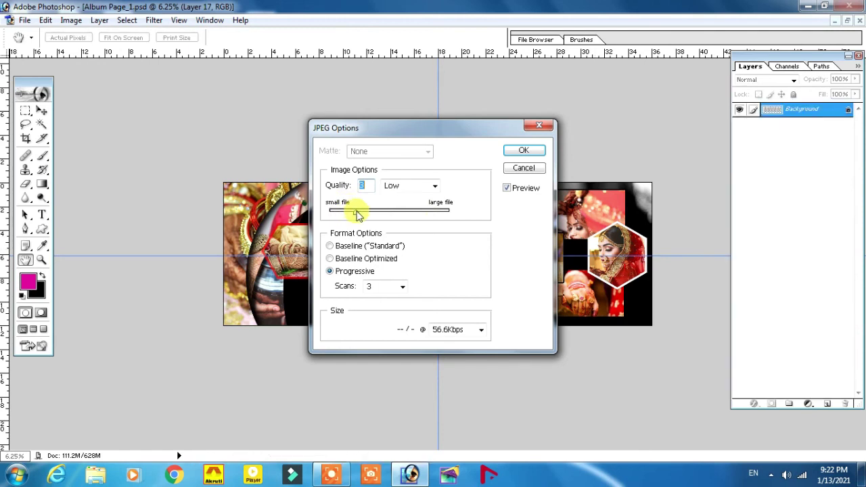
{"action": "left_click", "coordinate": [524, 150]}
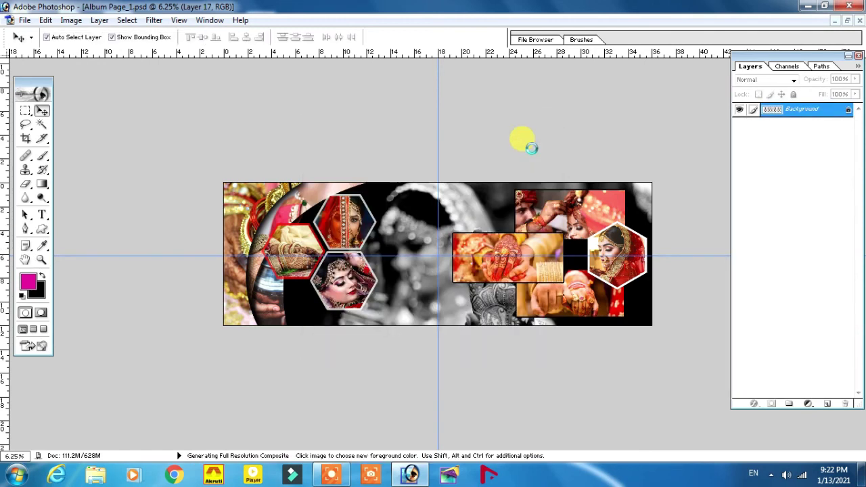
- Minimize Photoshop and open Album Page_1 copy from the desktop in Windows Photo Viewer
{"action": "left_click", "coordinate": [807, 8]}
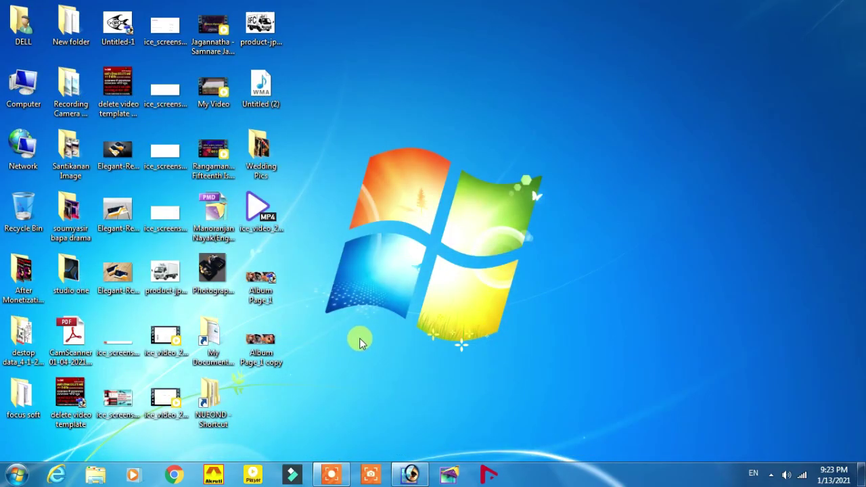
{"action": "double_click", "coordinate": [260, 344]}
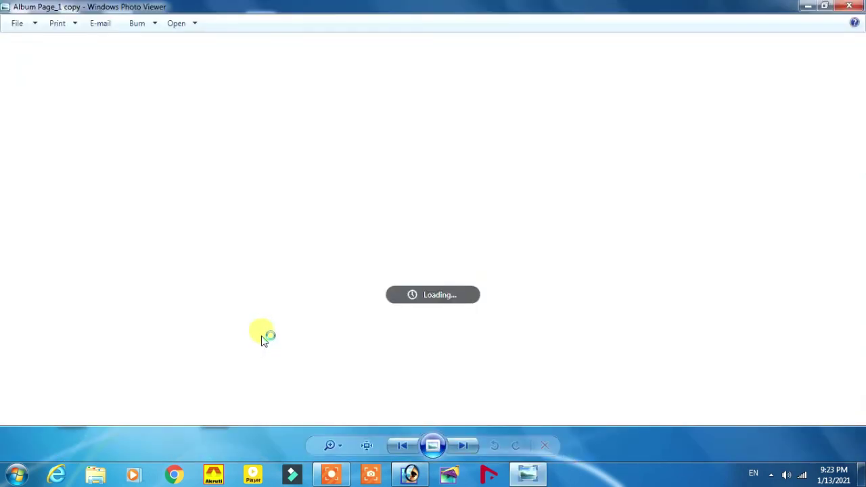